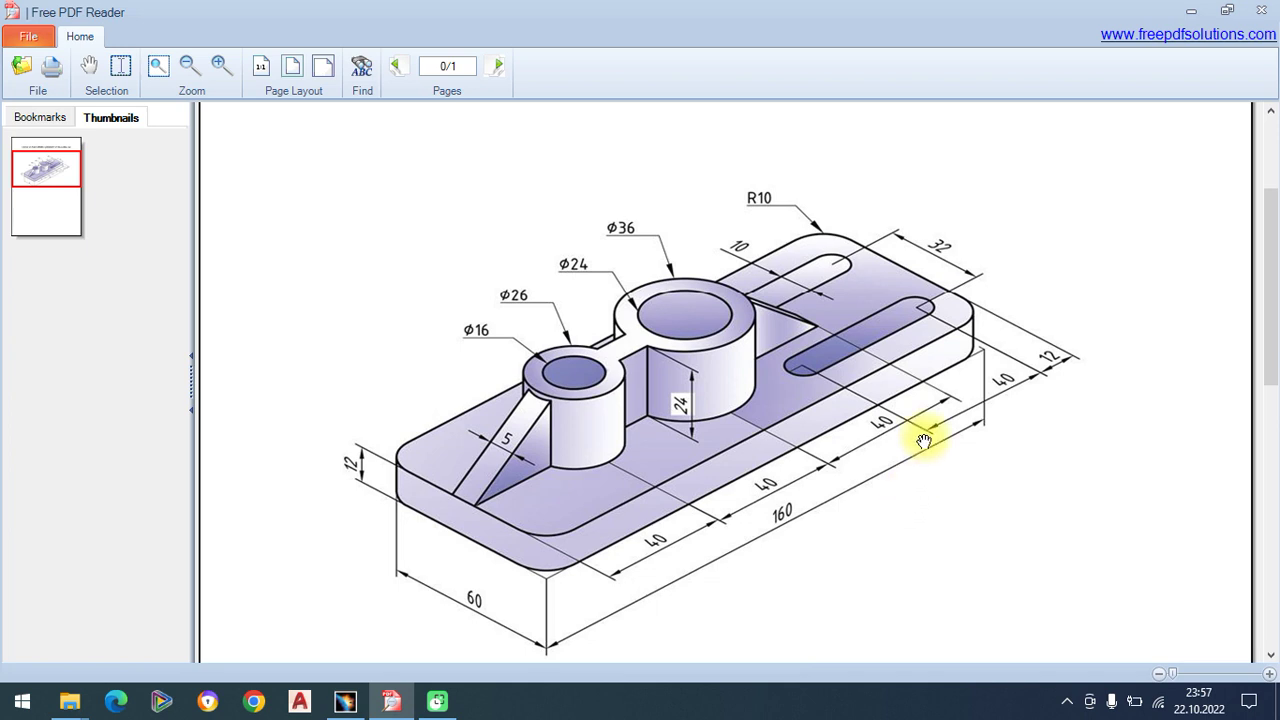
Step: Examine the isometric drawing of the bracket and its dimensions in the PDF
scroll(914, 206, up, 1)
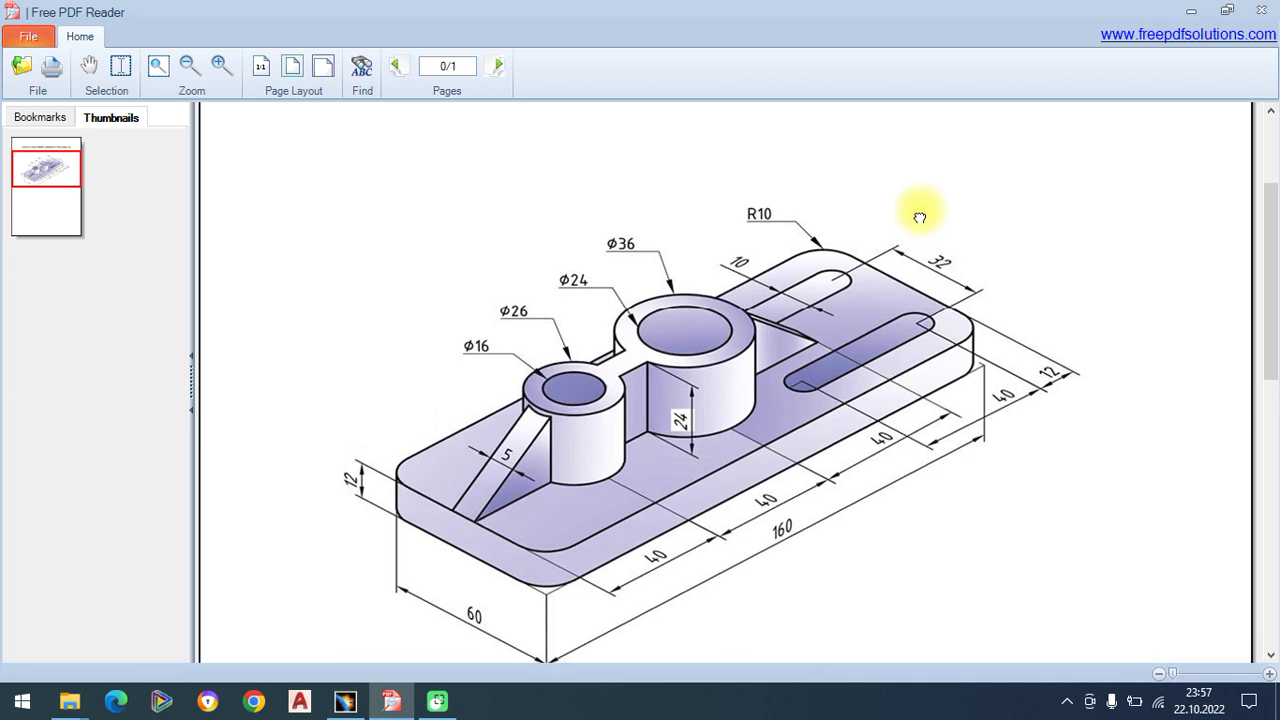
scroll(583, 443, down, 2)
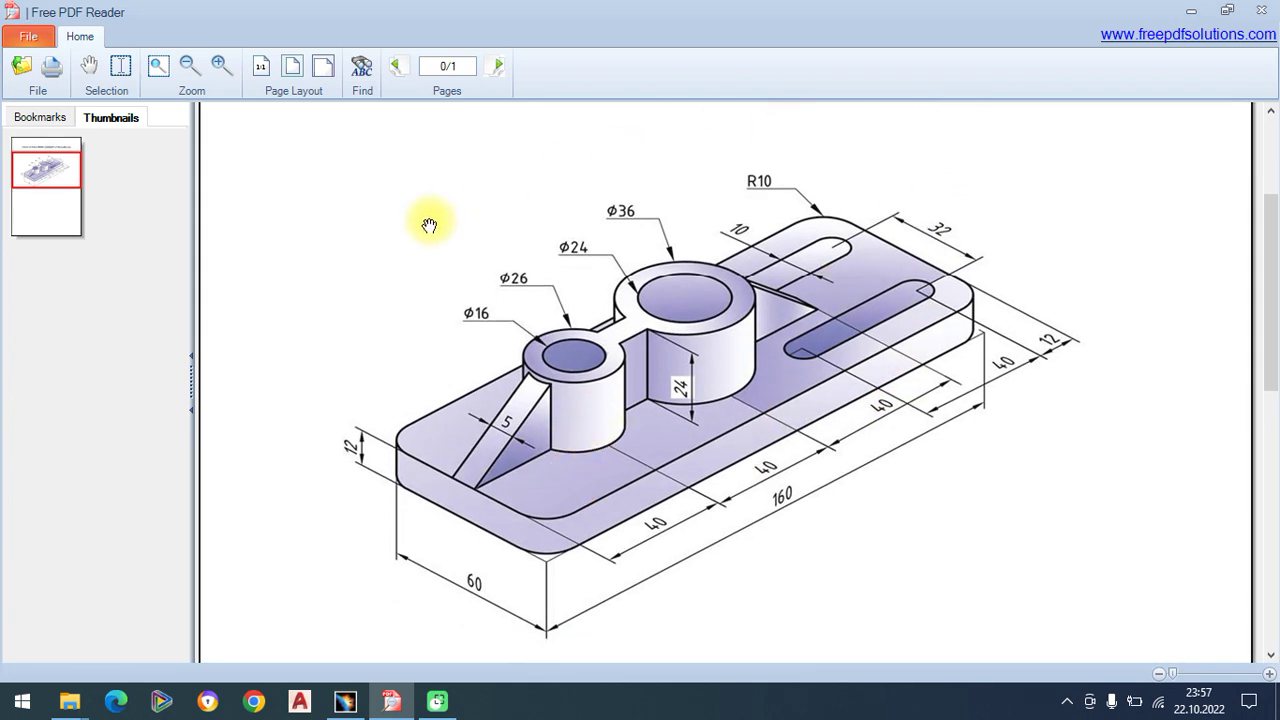
drag(894, 506, 894, 530)
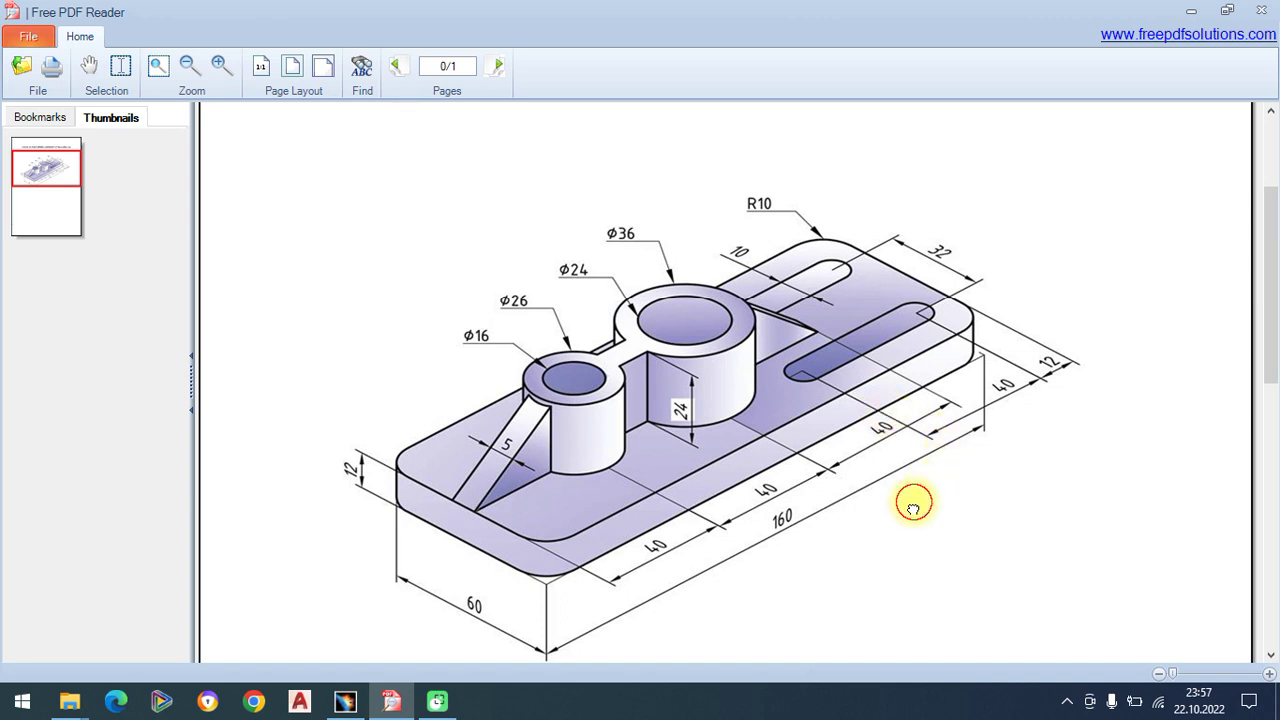
drag(913, 508, 918, 493)
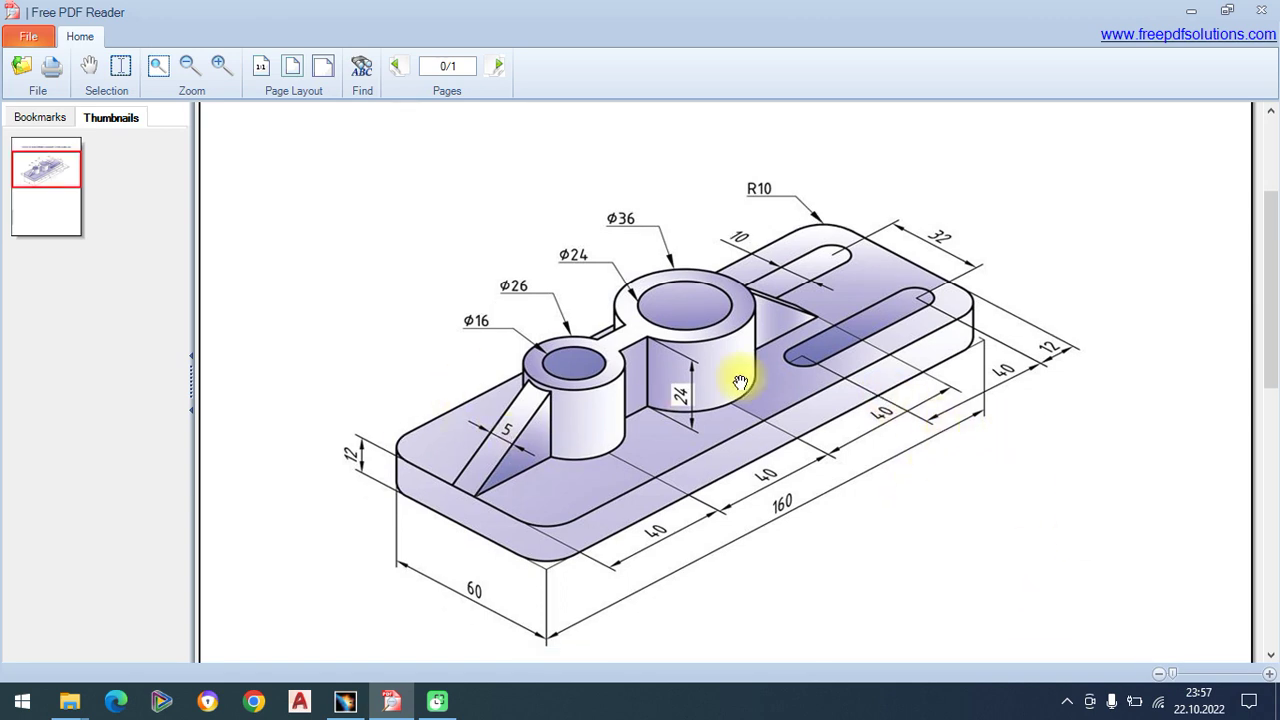
drag(891, 200, 897, 222)
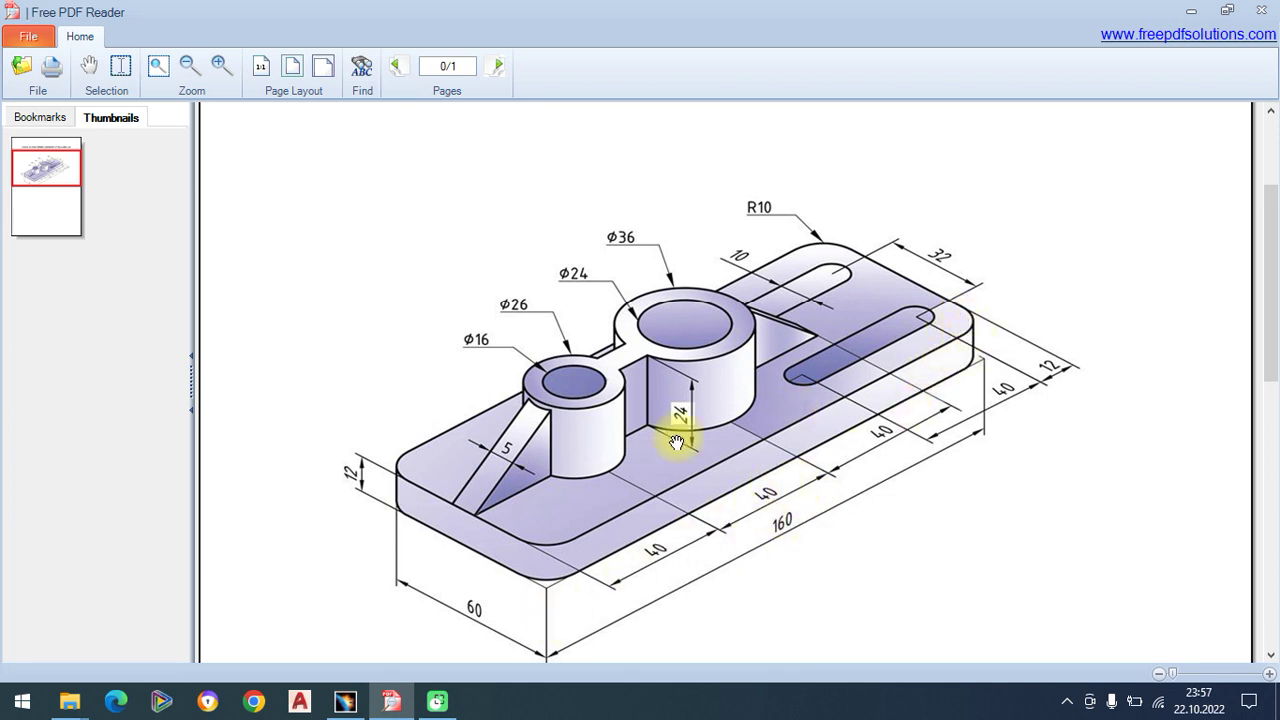
Step: Switch to CATIA V5 and start a new part in the Part Design workbench
click(346, 702)
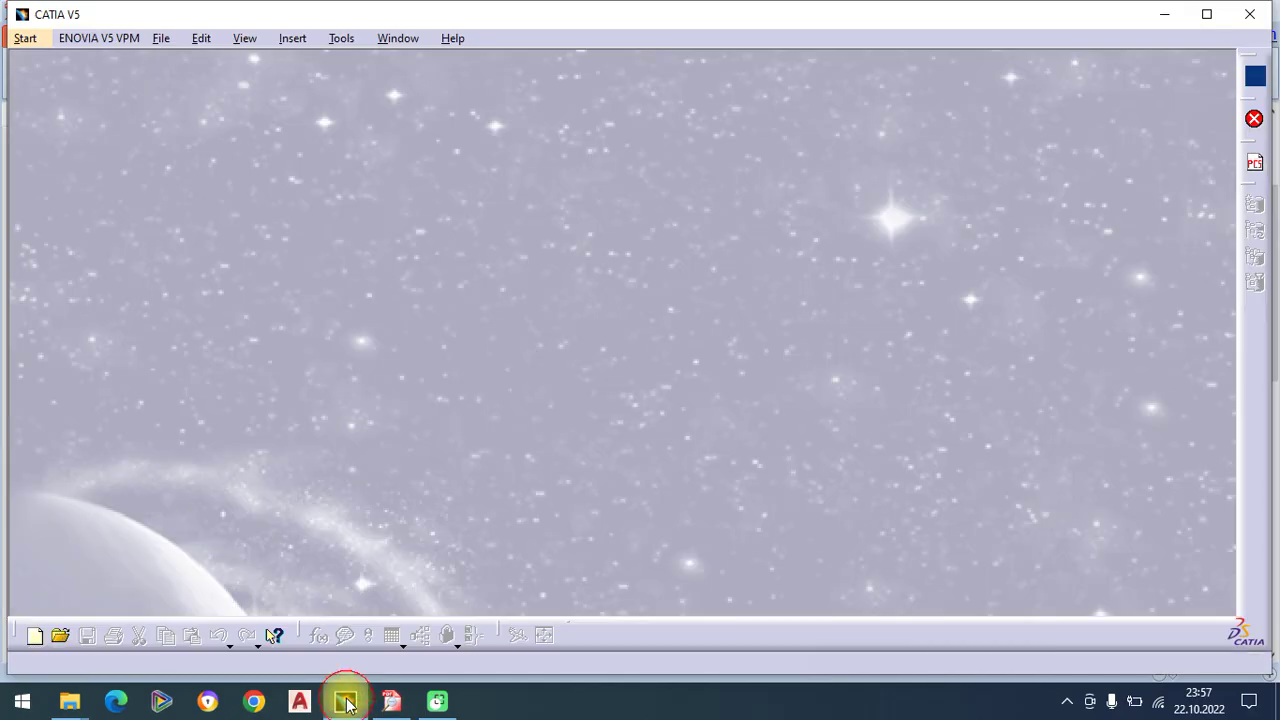
click(28, 42)
mouse_move(50, 85)
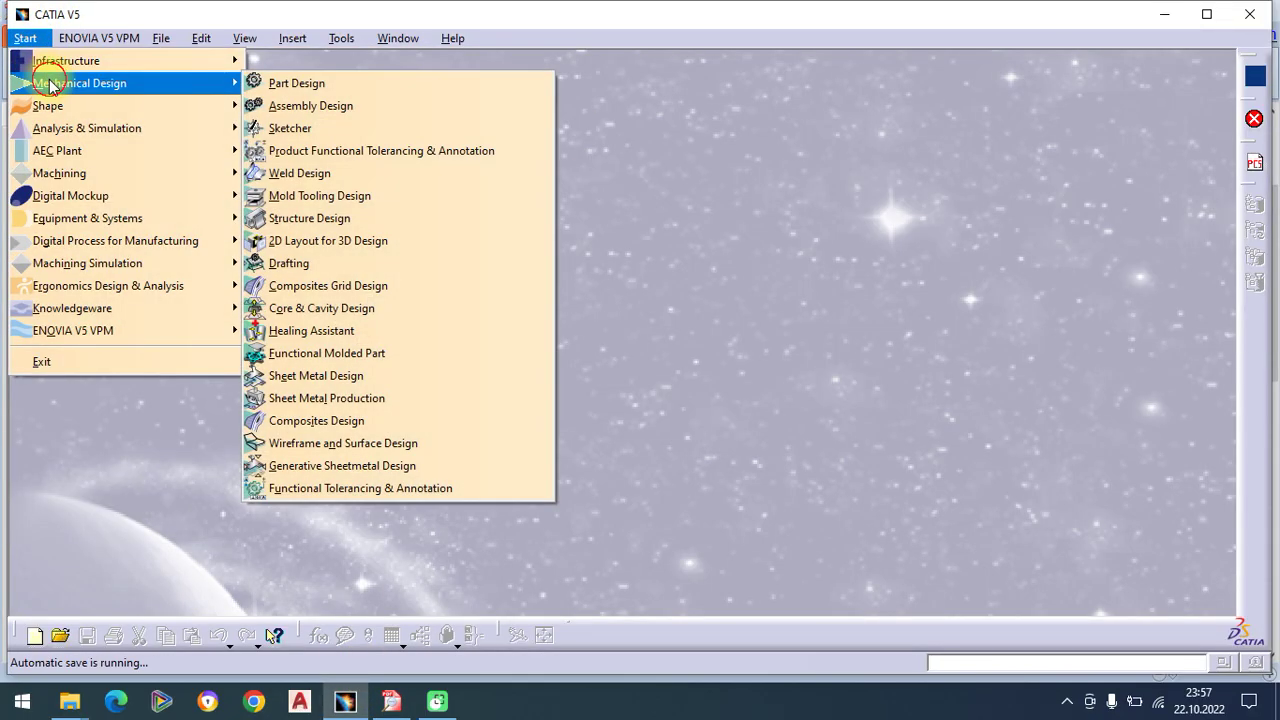
click(278, 83)
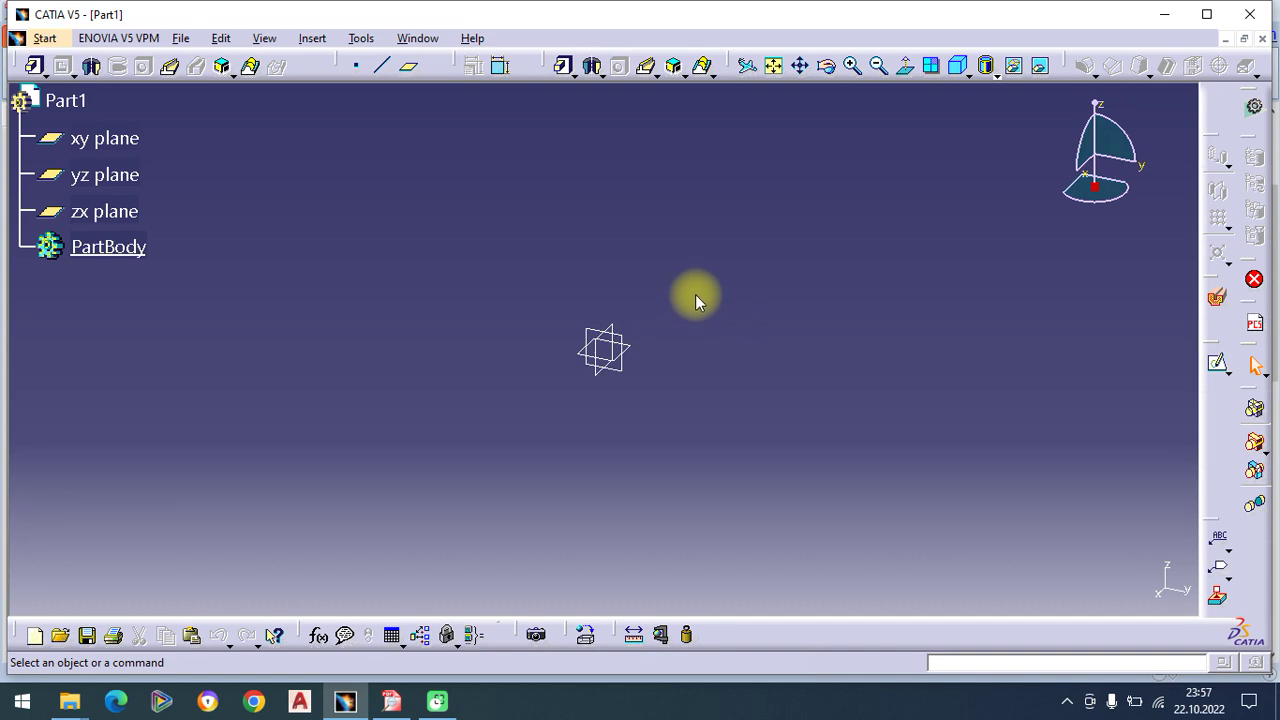
Step: Open a sketch on the xy plane and draw a rectangle centred on the origin, about 195 mm wide and 115 mm high
click(638, 350)
click(1217, 364)
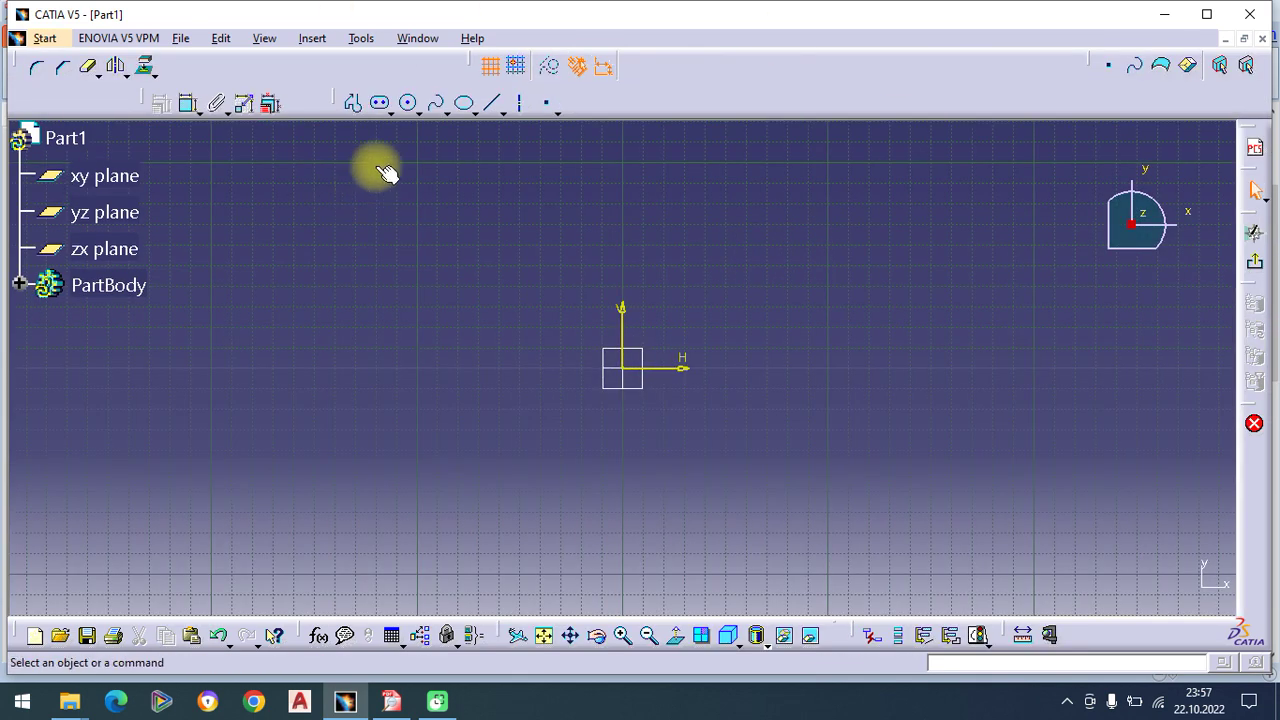
click(387, 113)
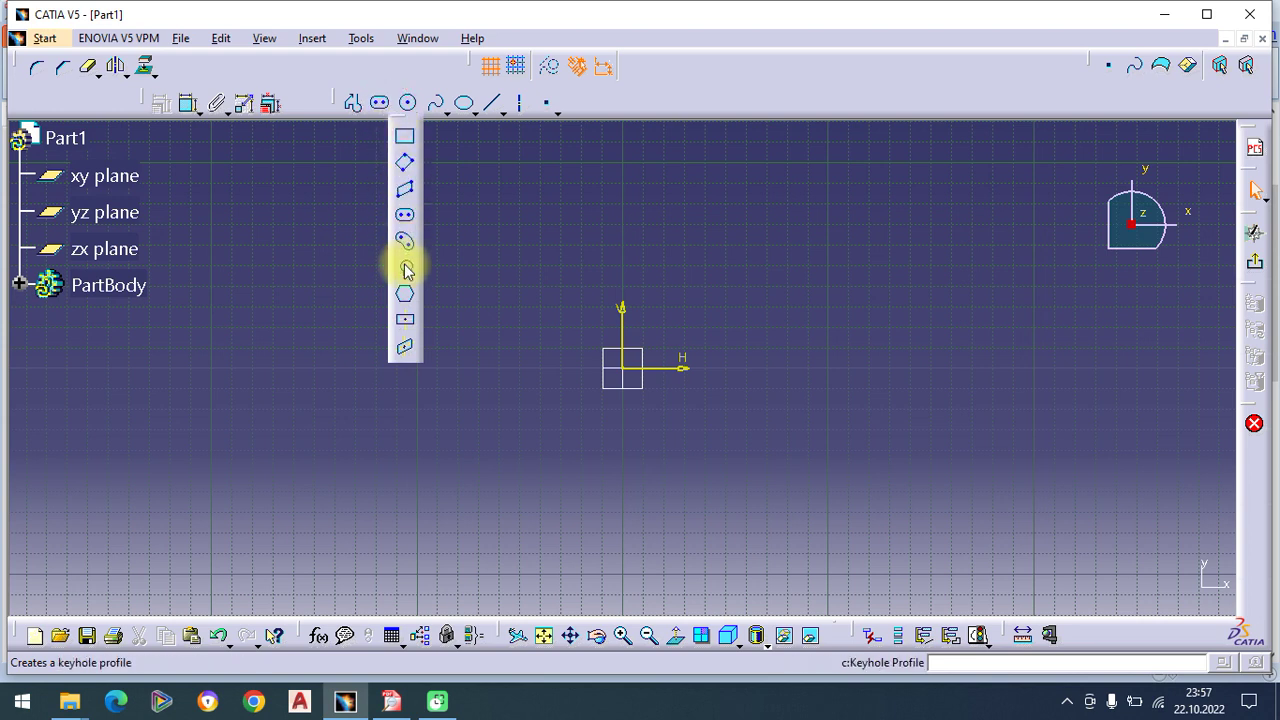
click(621, 369)
click(821, 252)
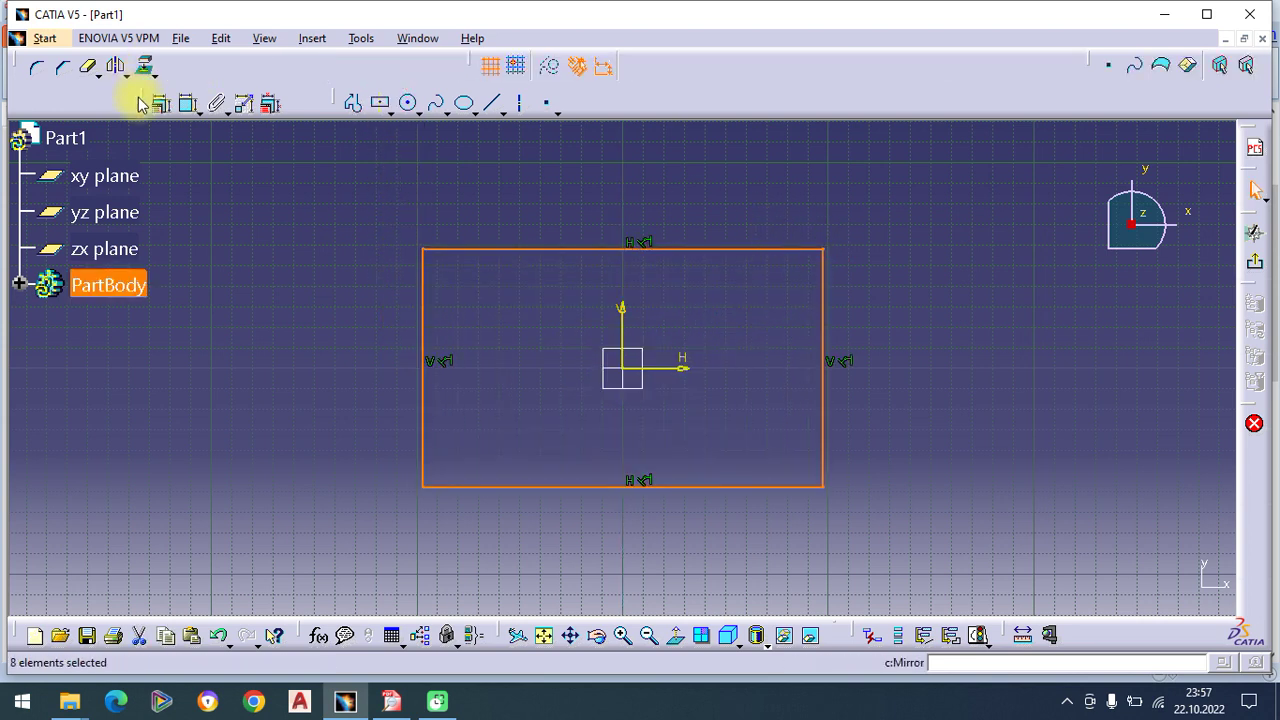
Step: Dimension the rectangle's vertical side and set it to 160 mm
click(209, 168)
click(189, 103)
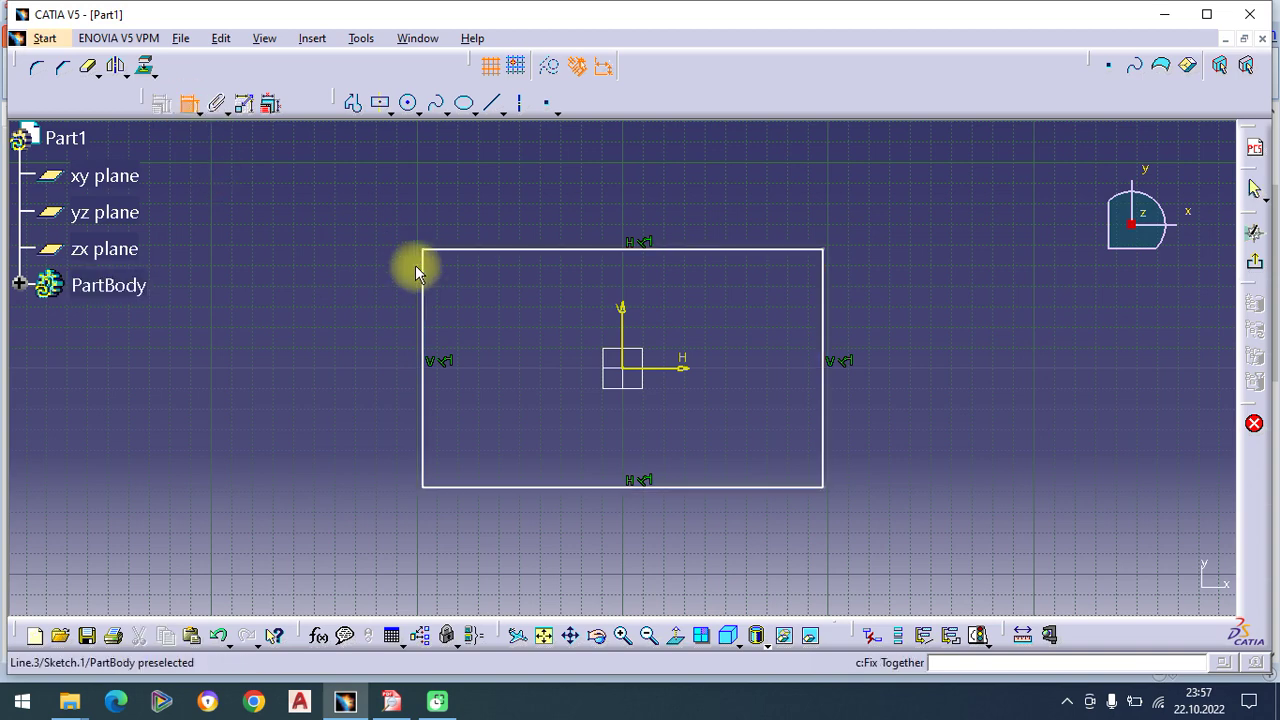
click(425, 312)
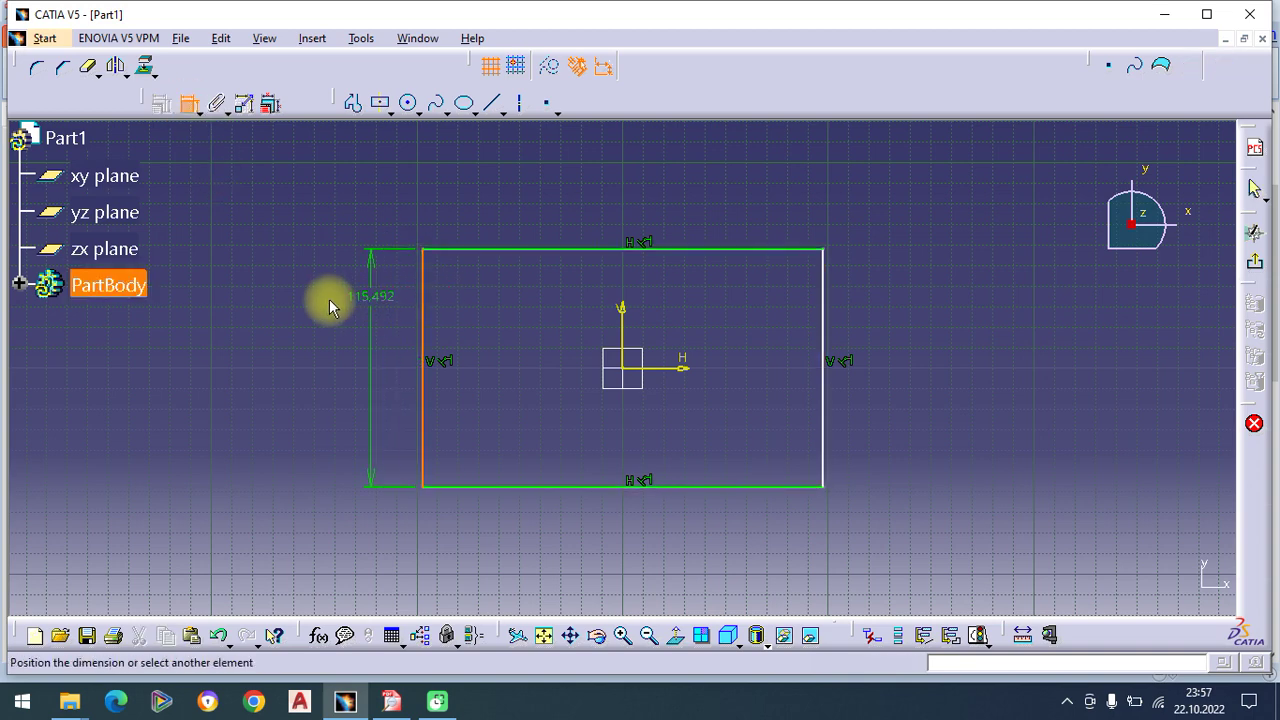
double_click(337, 301)
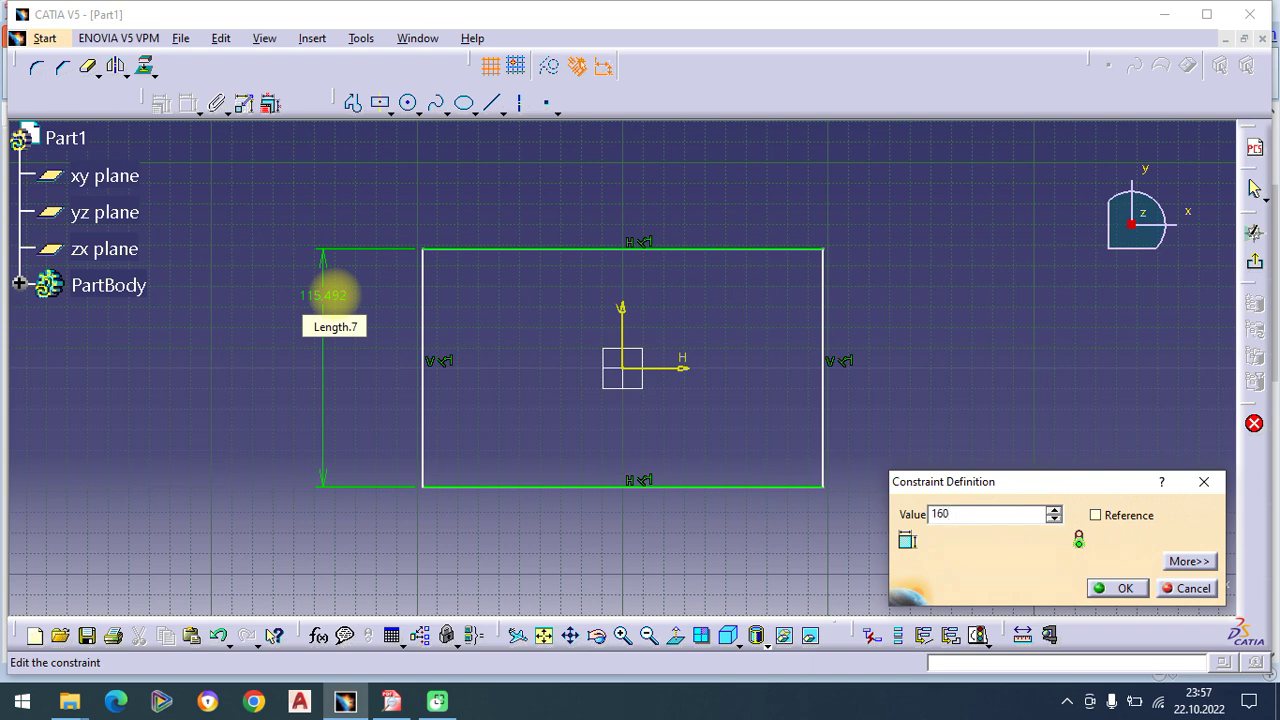
text(160)
key(Return)
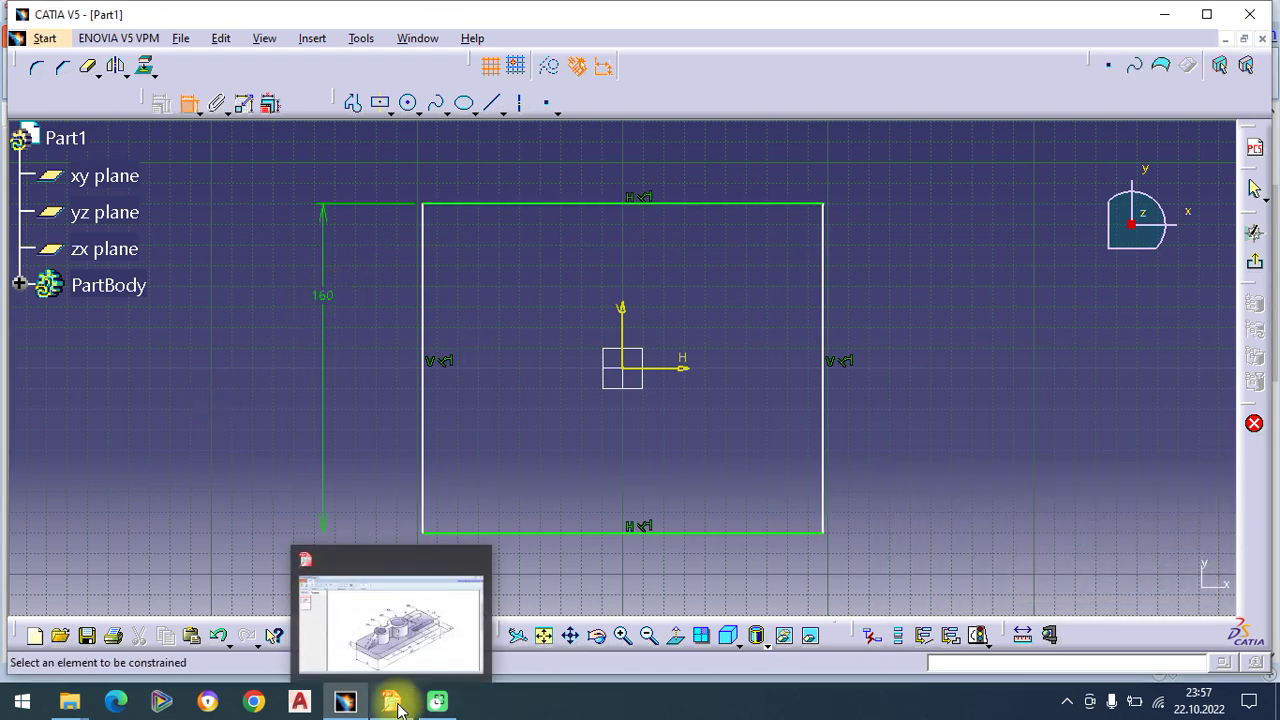
Step: Check the plate width in the PDF drawing, then dimension the rectangle's horizontal side in CATIA and set it to 60 mm
click(398, 706)
click(345, 700)
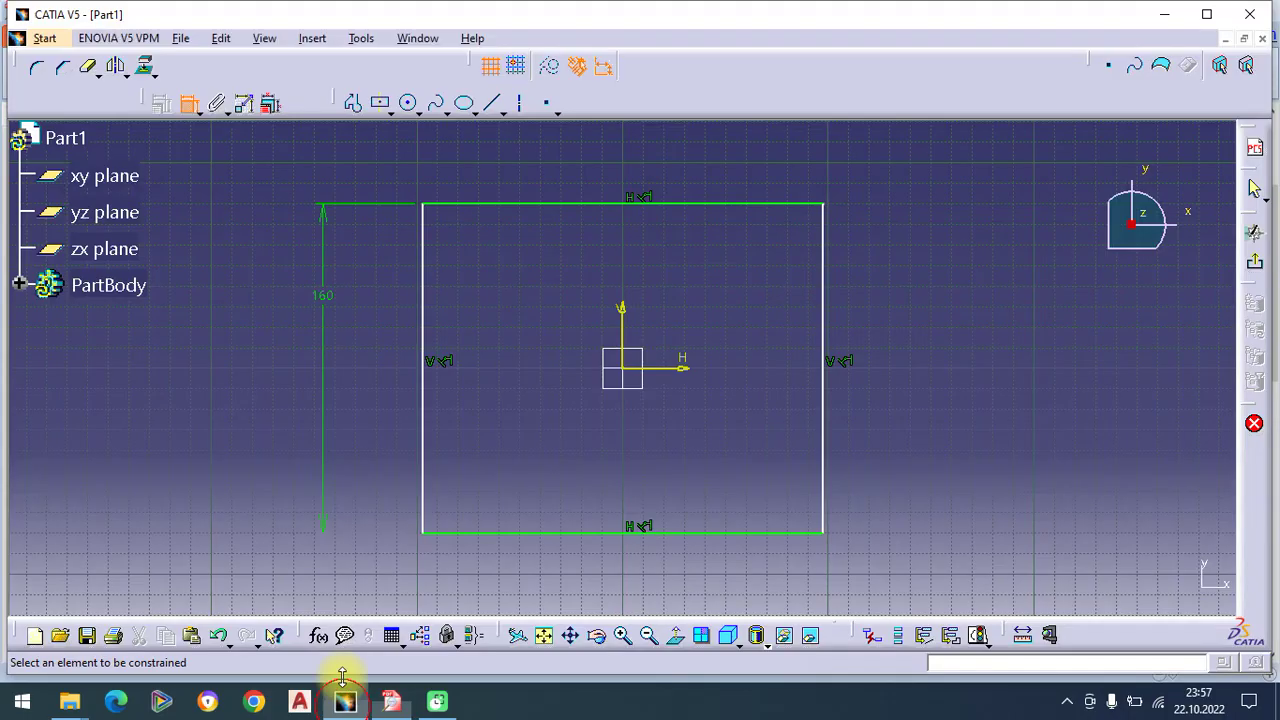
click(630, 204)
click(639, 179)
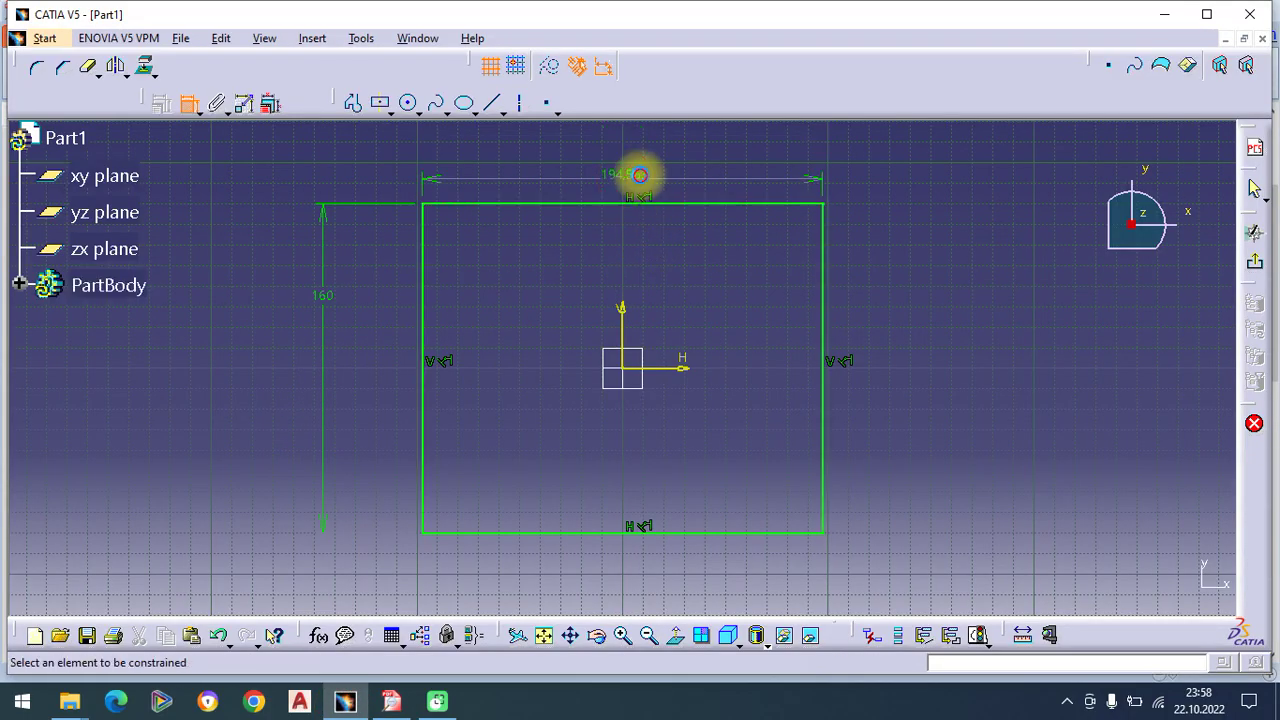
double_click(641, 180)
text(60)
key(Return)
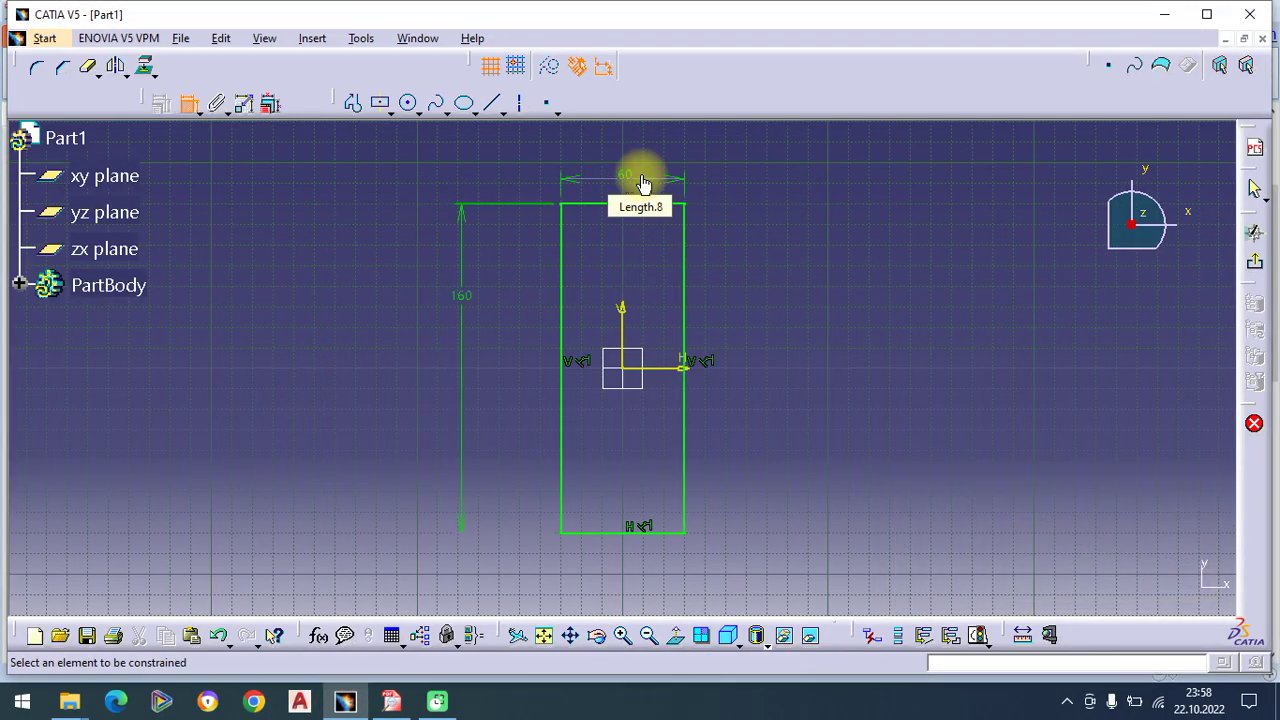
Step: Exit the sketch and compare the rectangle's orientation with the plate in the PDF drawing
click(393, 701)
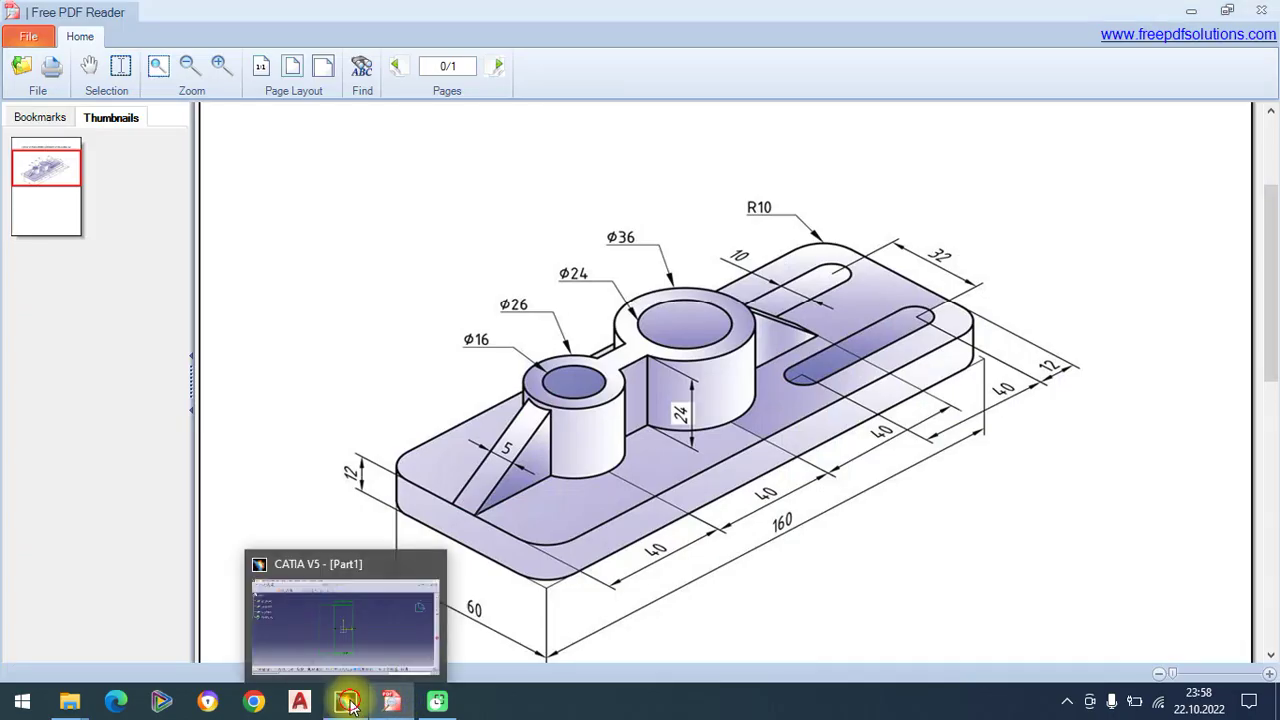
click(345, 701)
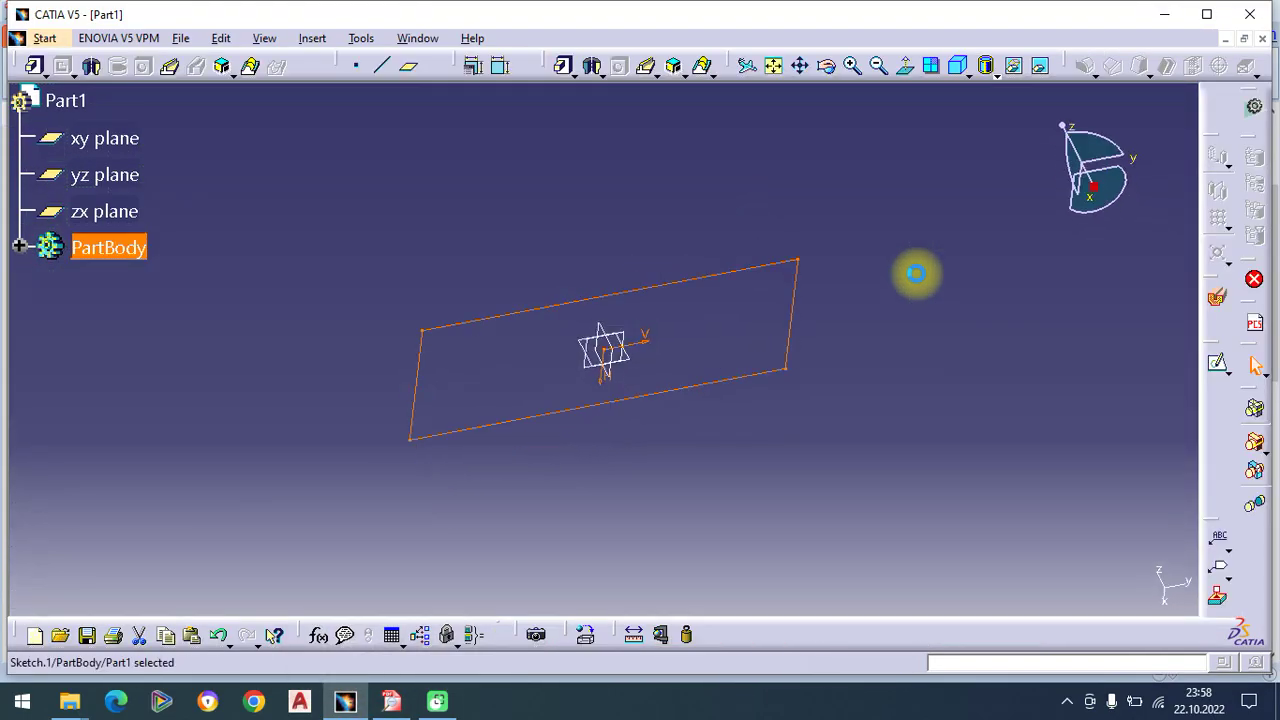
click(390, 703)
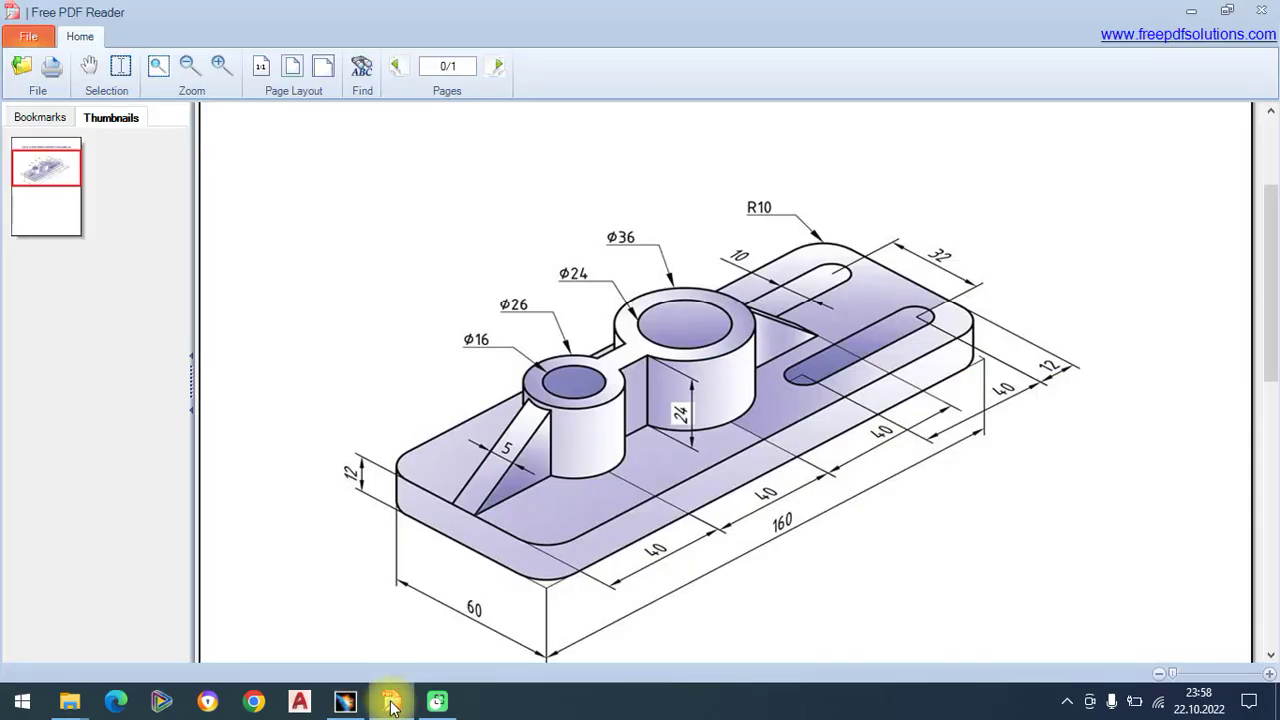
click(345, 701)
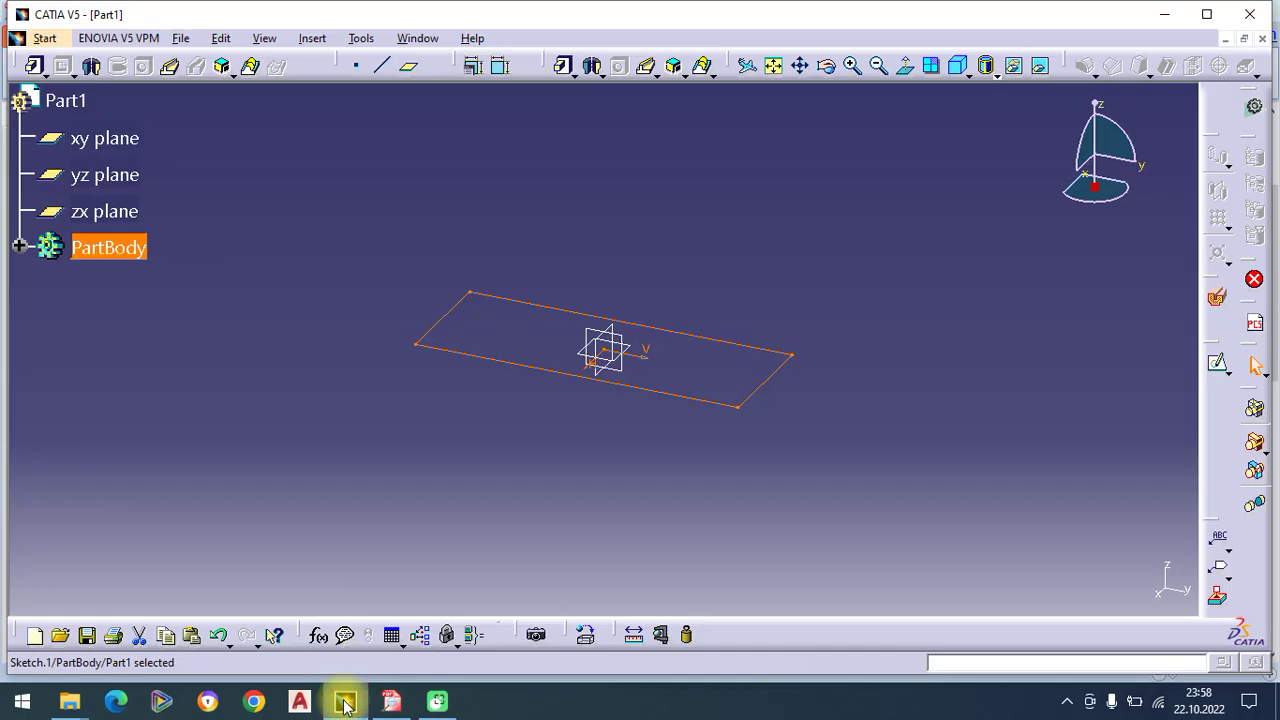
click(597, 377)
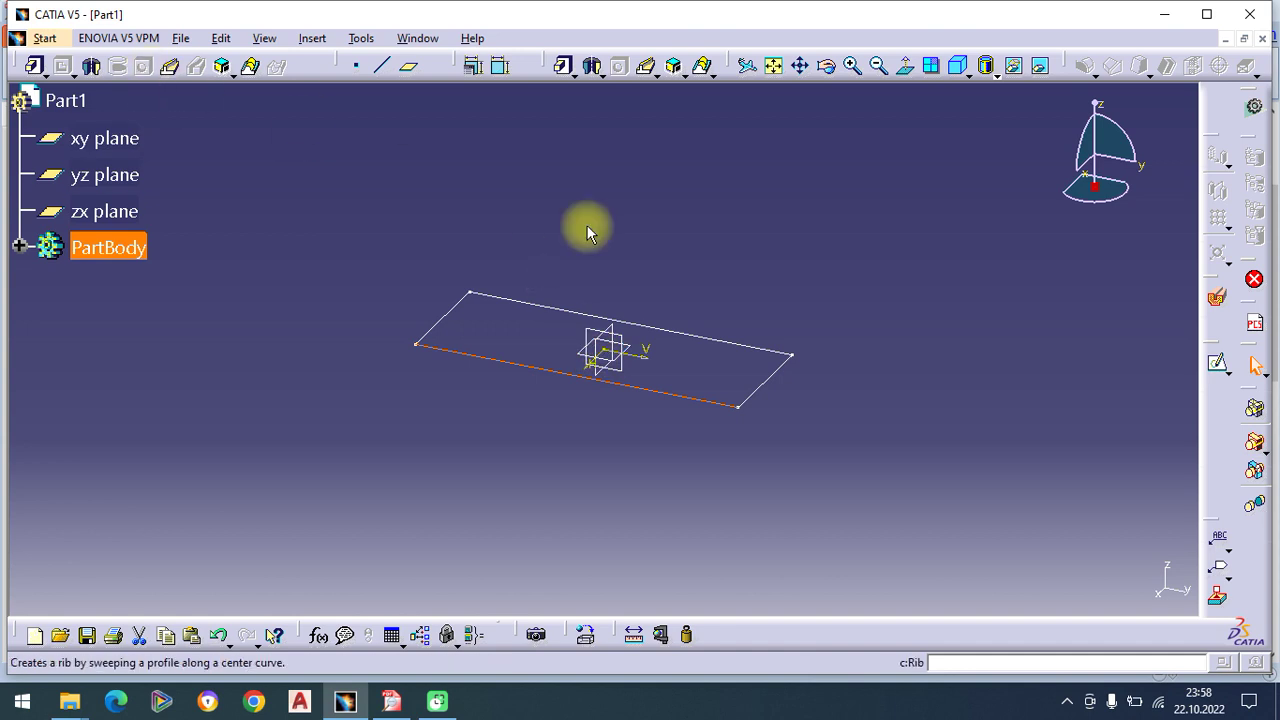
click(568, 318)
click(637, 265)
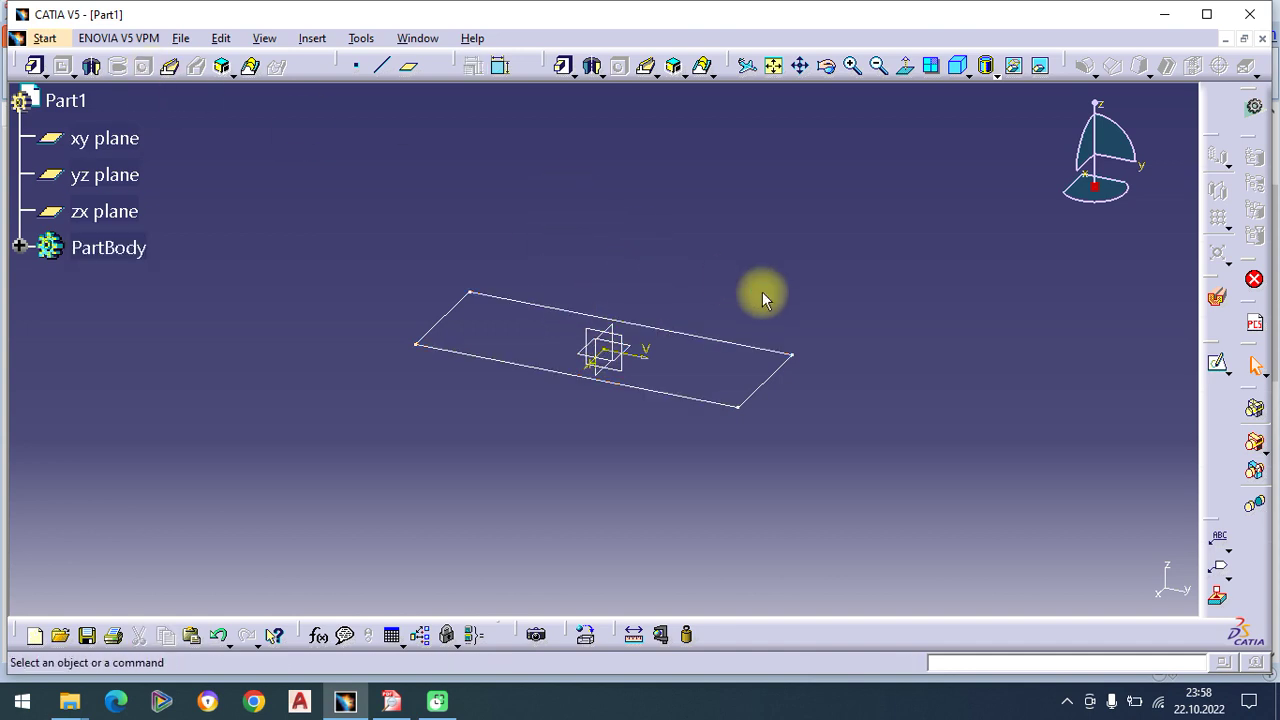
Step: Reopen the rectangle sketch and set its vertical dimension to 60 mm
click(749, 348)
click(1219, 365)
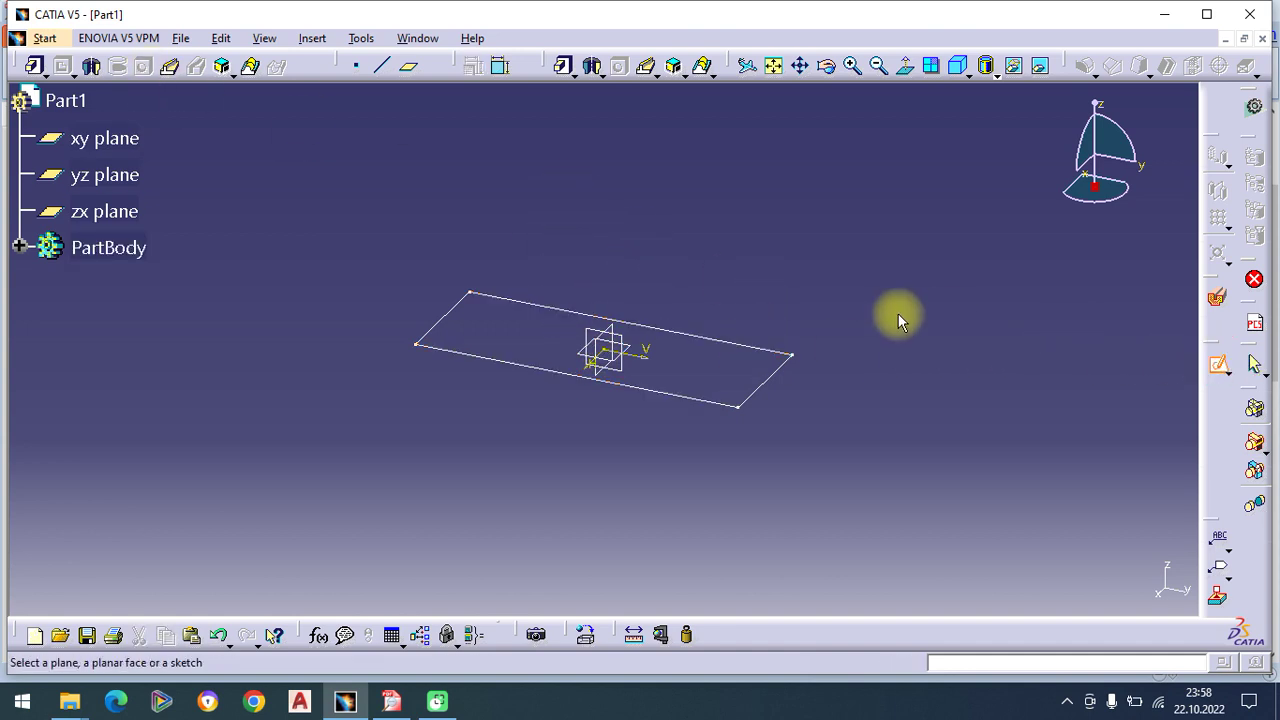
click(731, 349)
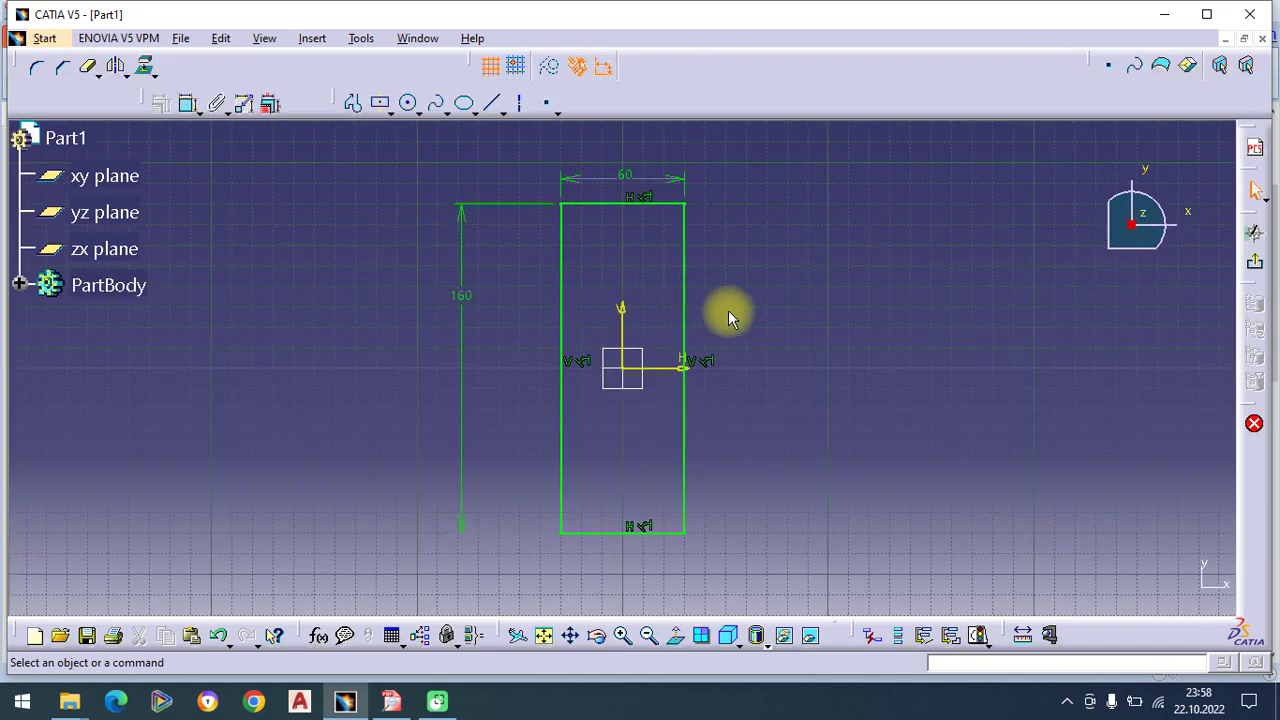
double_click(438, 302)
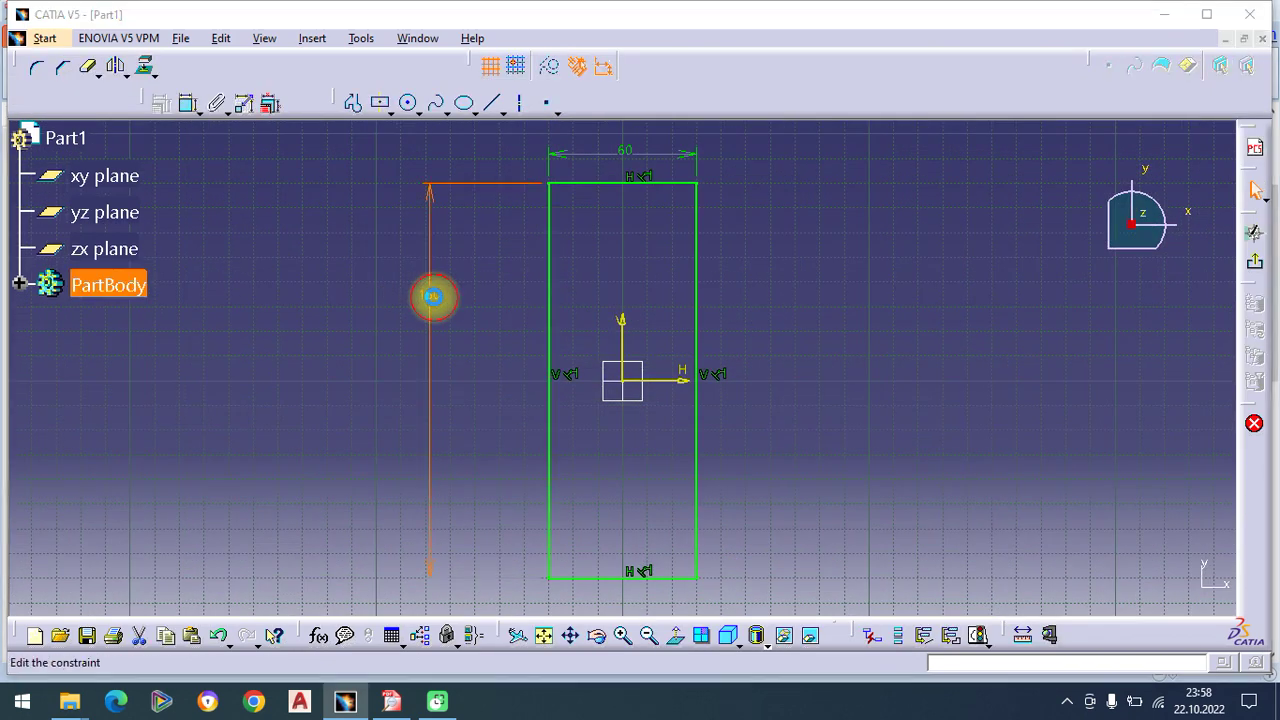
text(60)
key(Return)
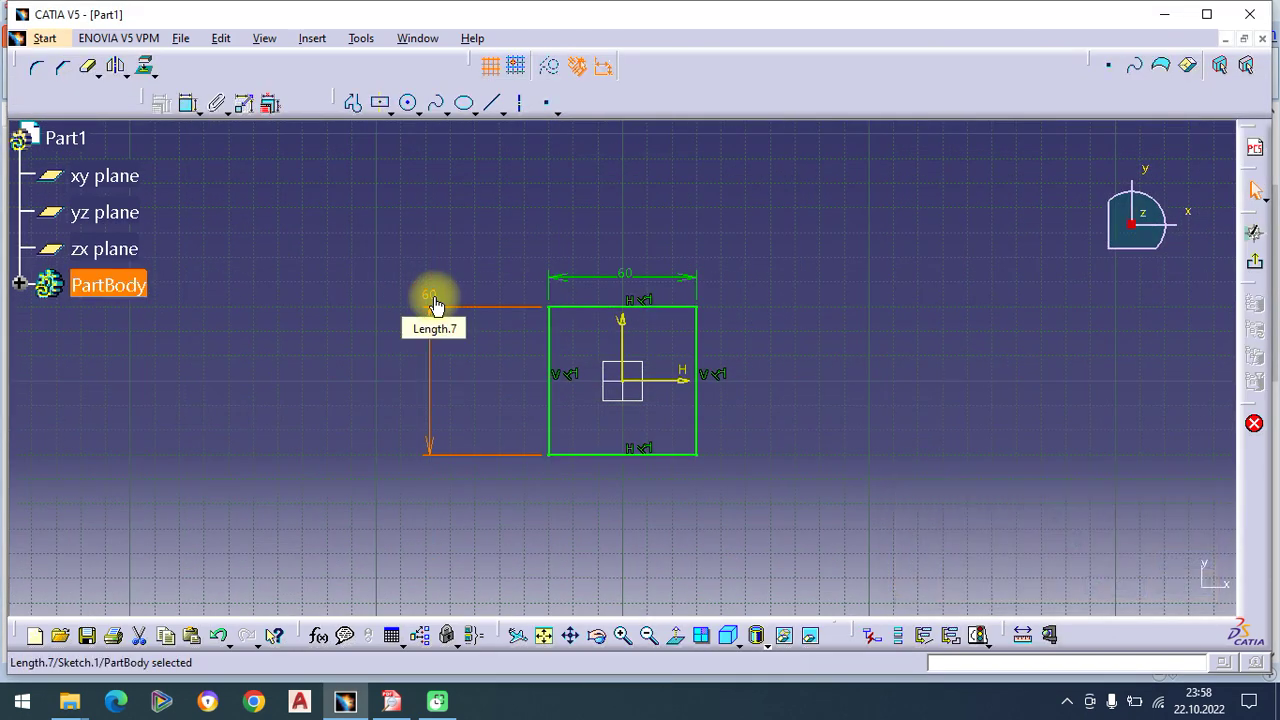
Step: Set the rectangle's horizontal dimension to 160 mm and exit the sketch
double_click(627, 272)
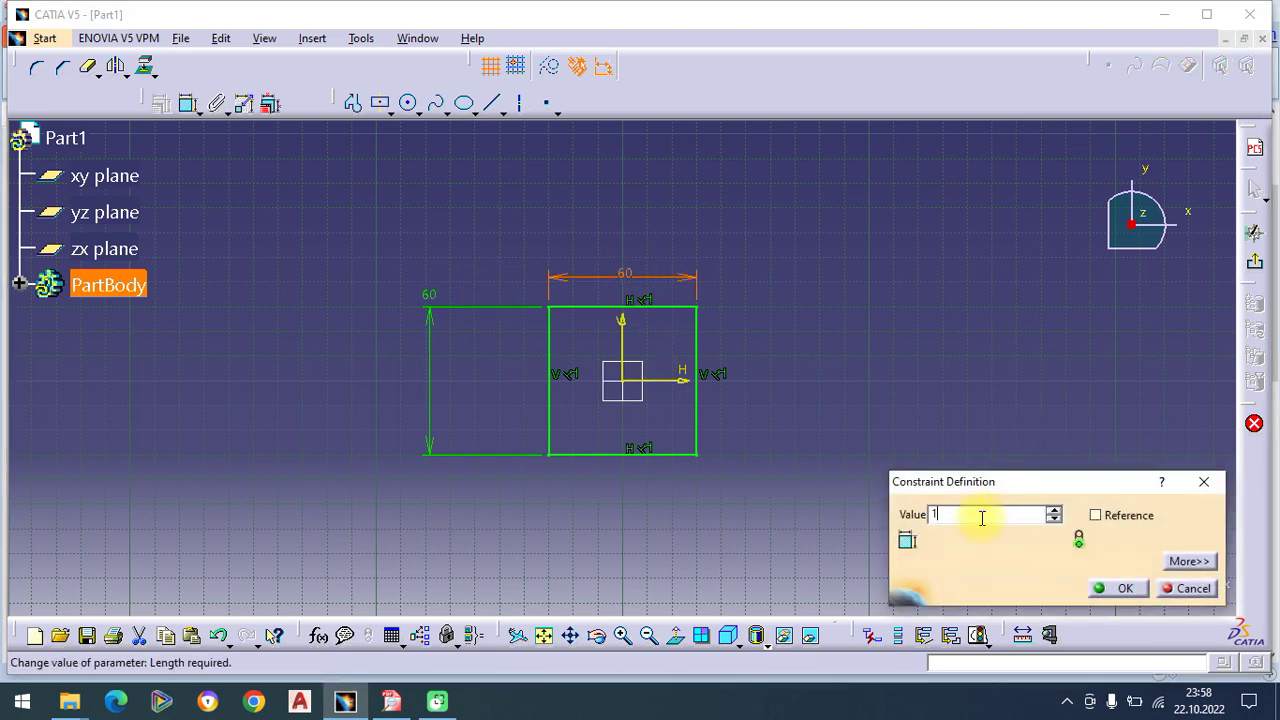
text(160)
key(Return)
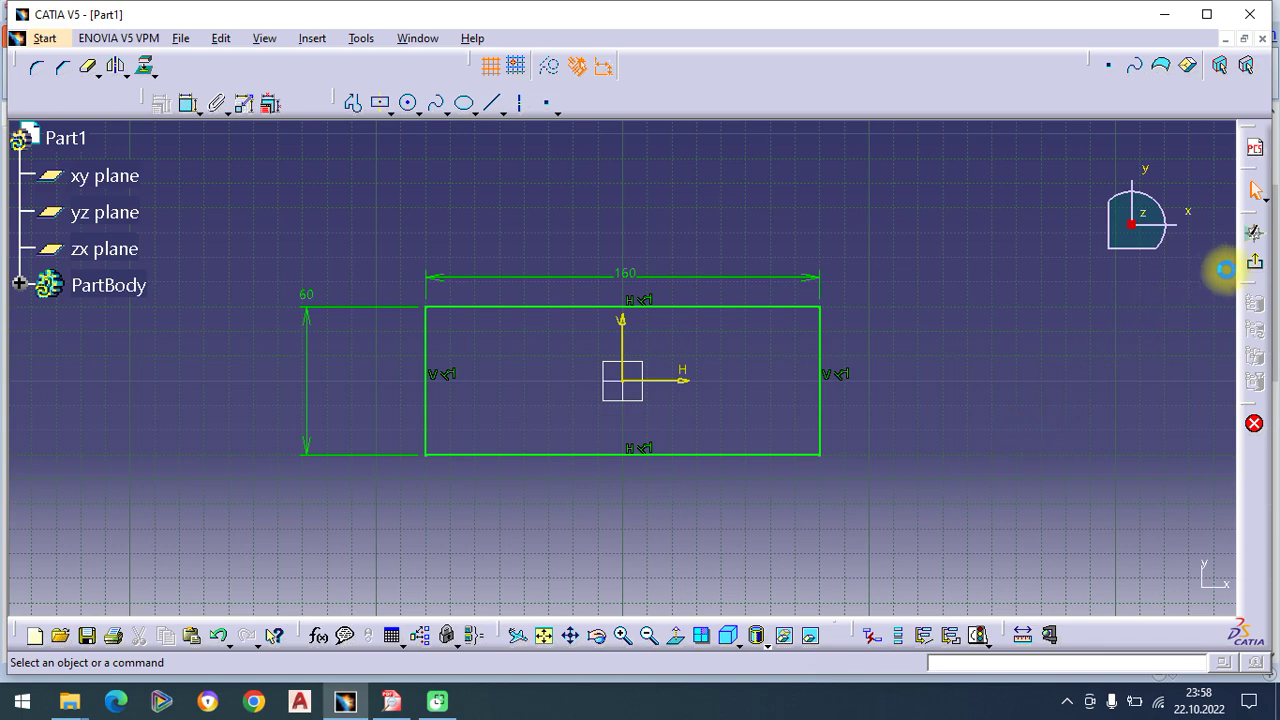
click(1249, 265)
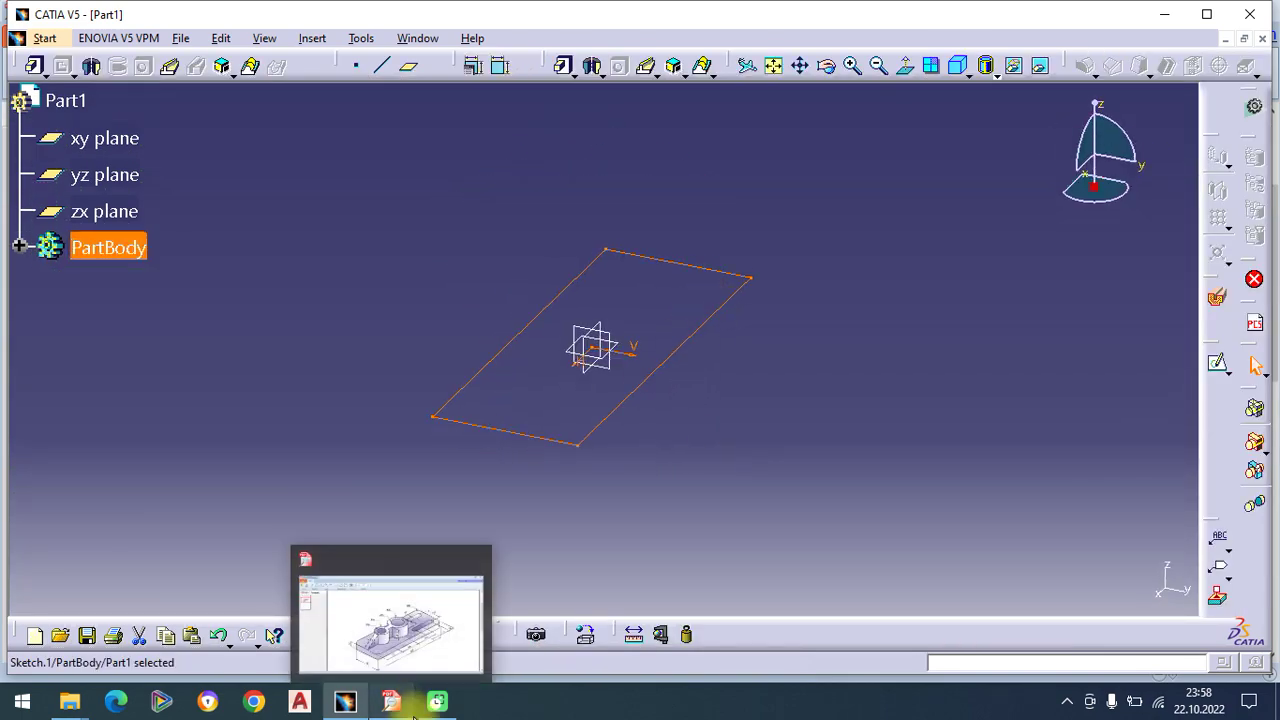
Step: Check the plate thickness in the PDF drawing, then pad the rectangle sketch in CATIA by 6 mm with mirrored extent
click(393, 703)
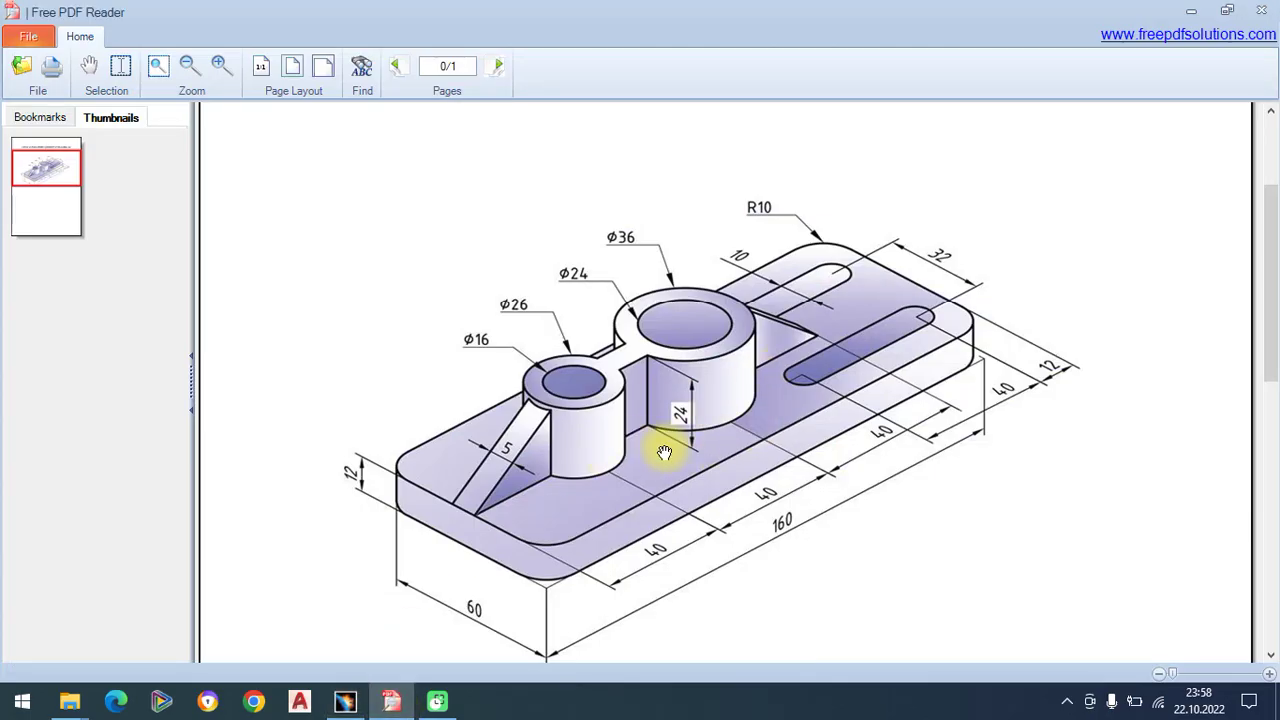
click(345, 701)
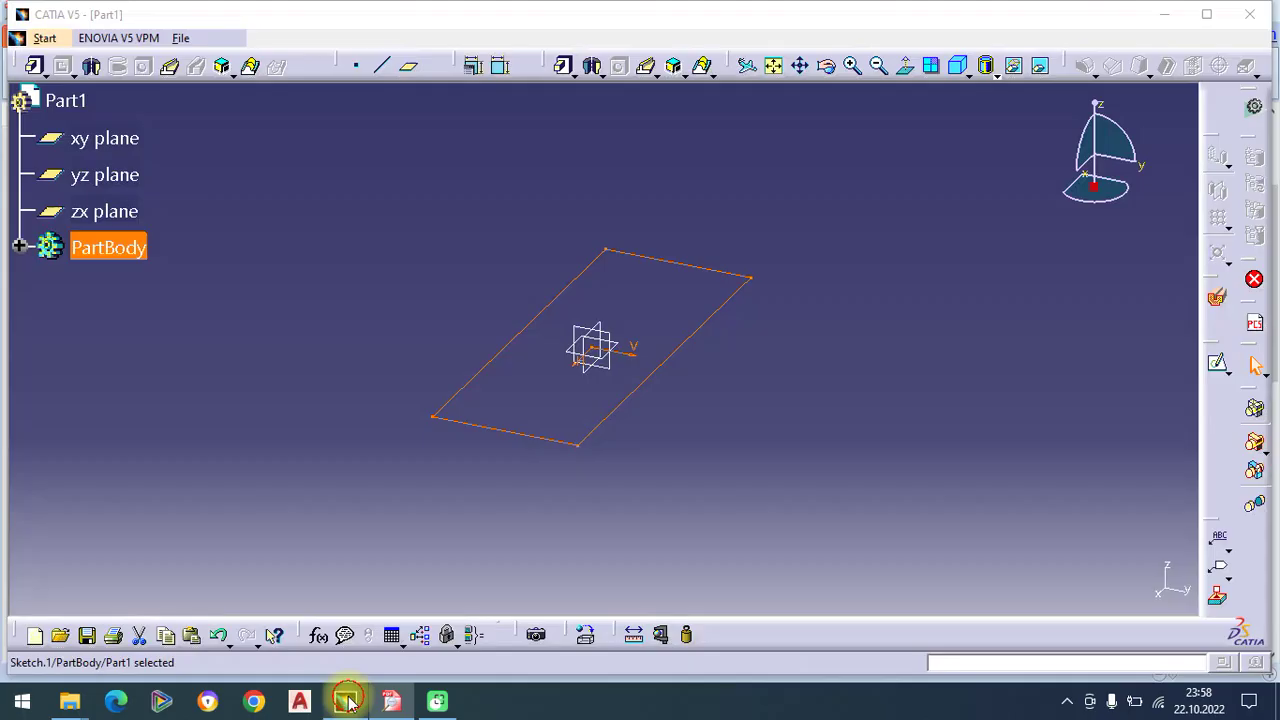
click(33, 67)
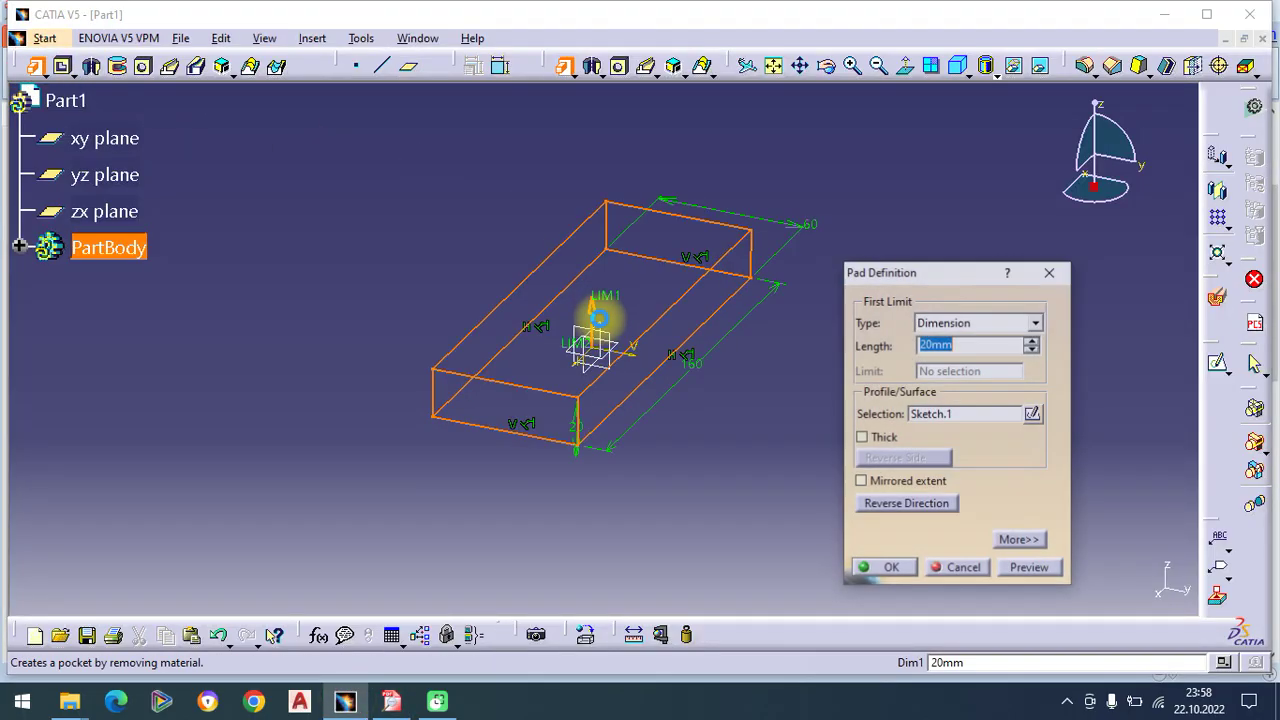
click(859, 480)
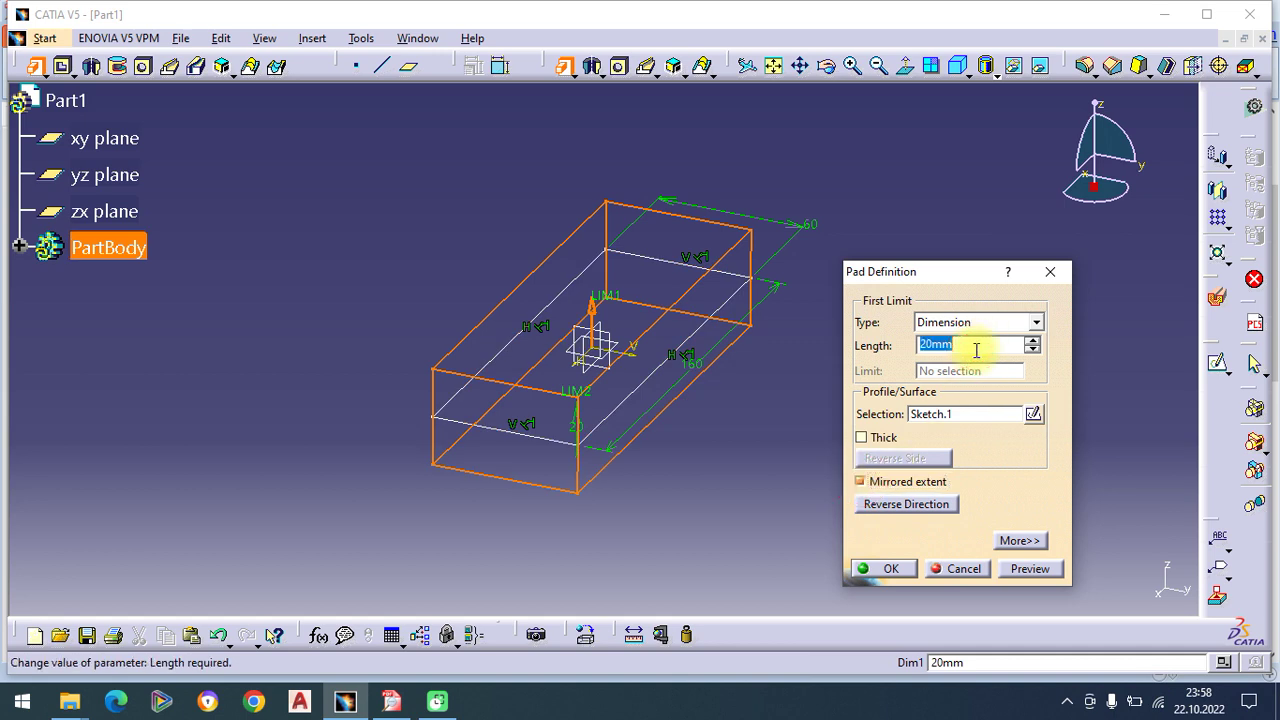
click(974, 344)
text(6)
key(Return)
click(946, 346)
middle_drag(946, 346, 817, 360)
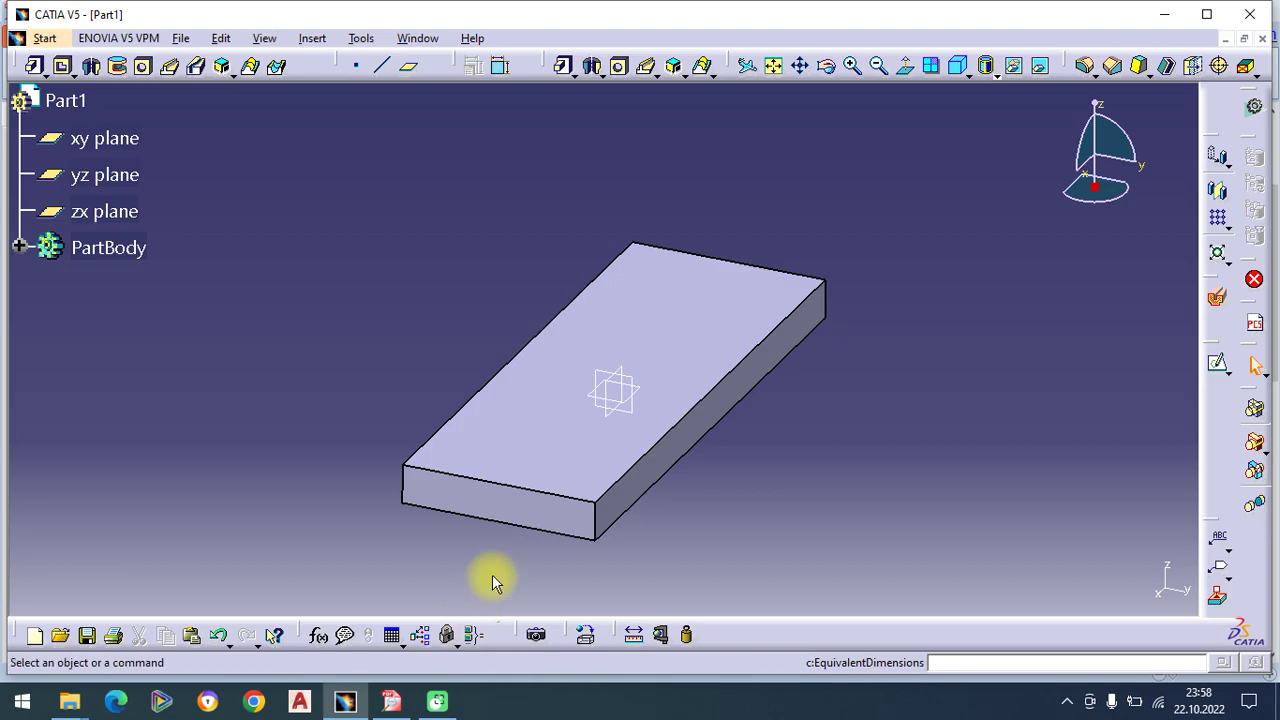
Step: Check the corner radius in the PDF drawing, then fillet the plate's four vertical corner edges in CATIA with a 10 mm radius
click(391, 699)
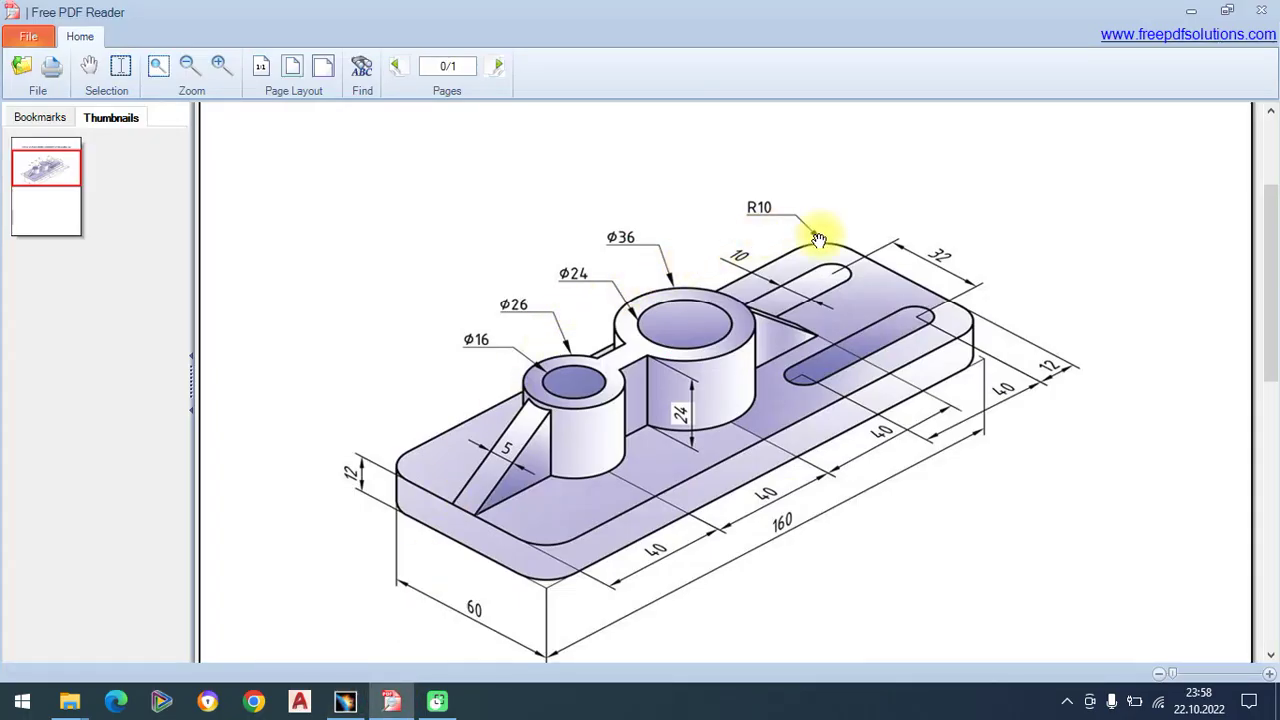
drag(683, 552, 676, 479)
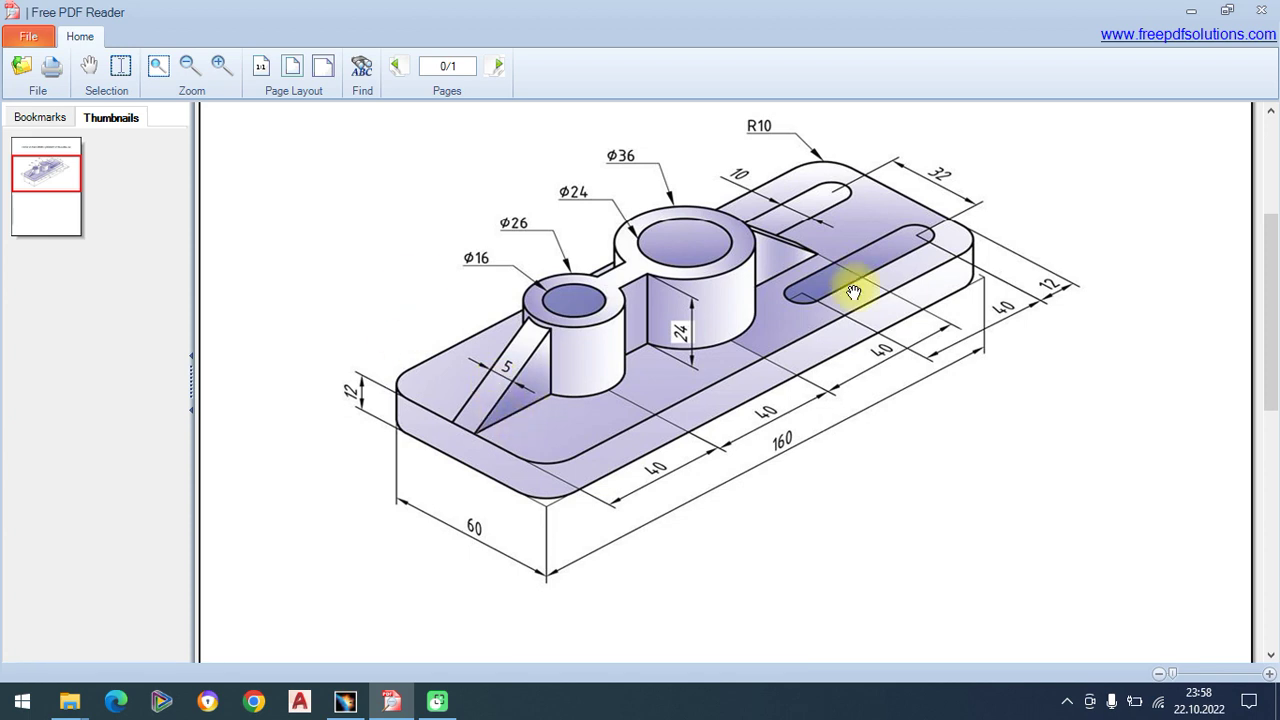
drag(758, 278, 805, 325)
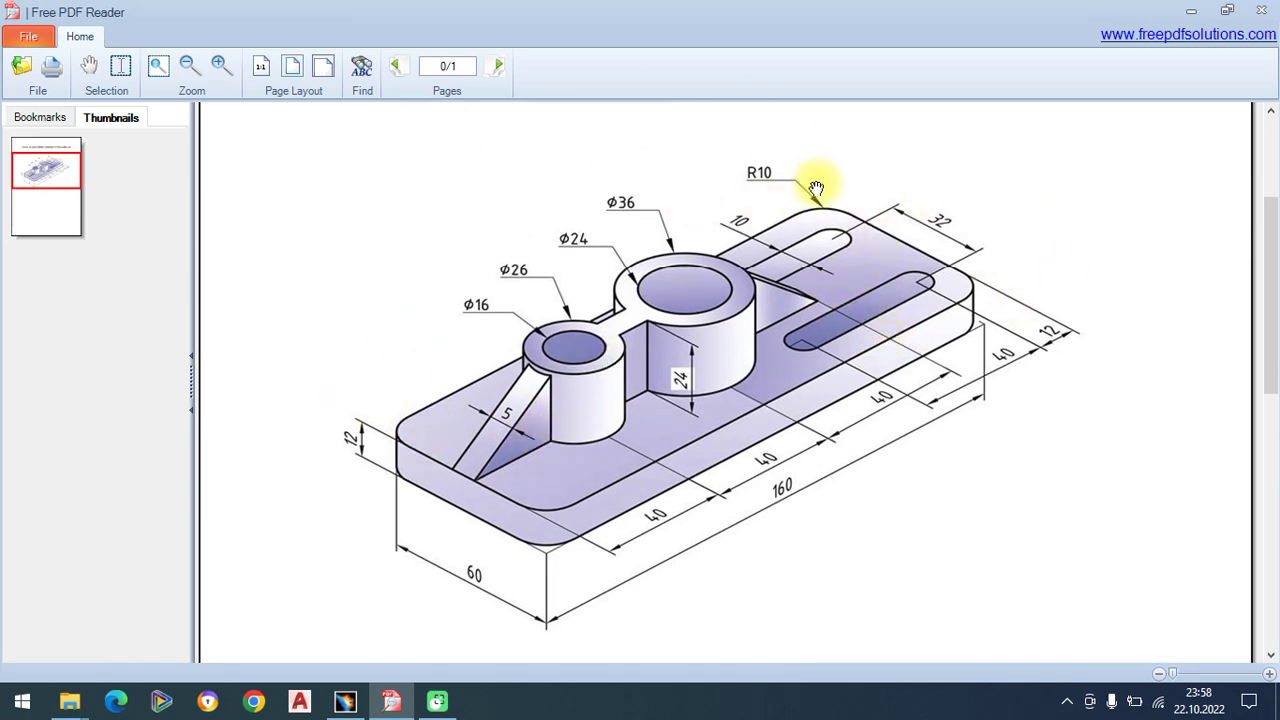
click(345, 700)
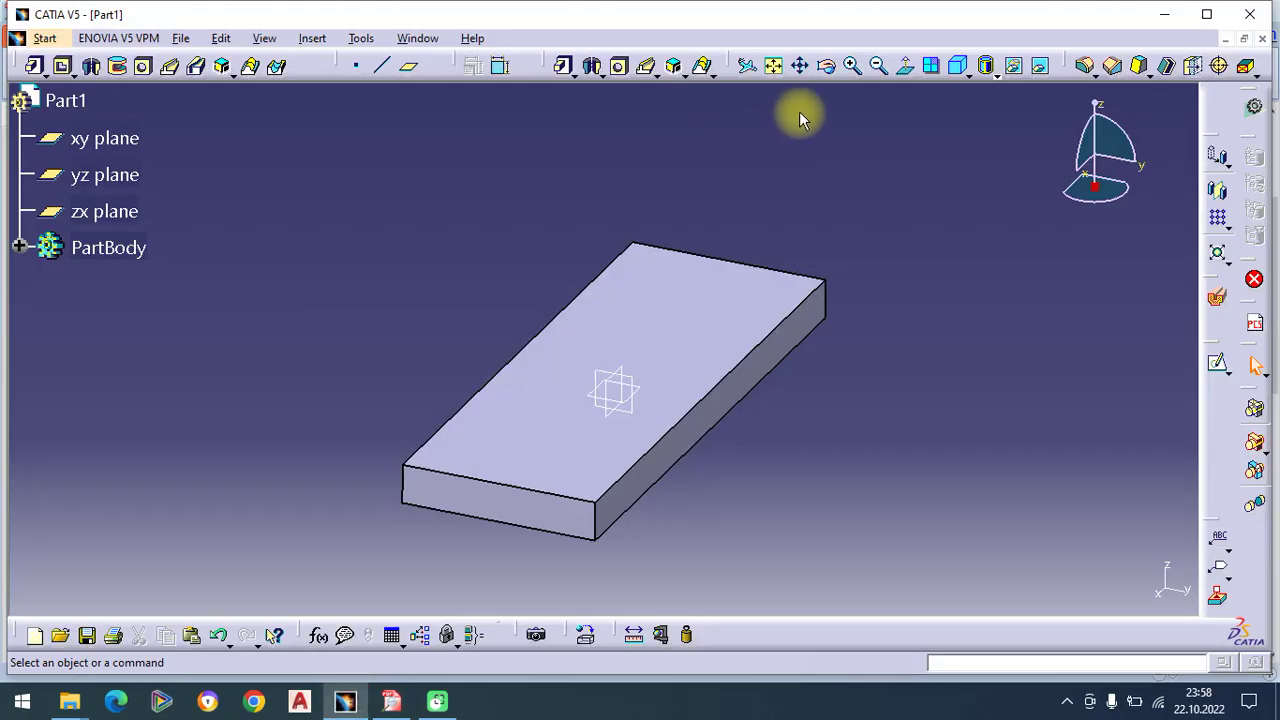
click(1086, 66)
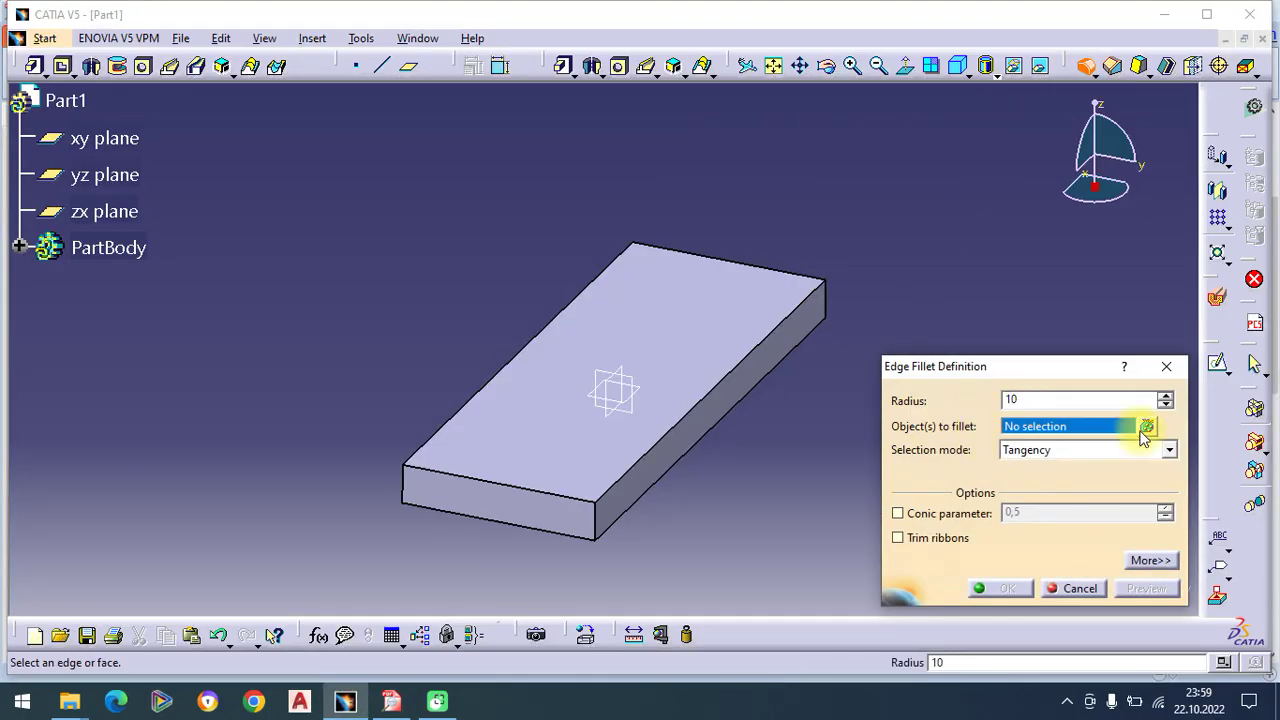
click(825, 300)
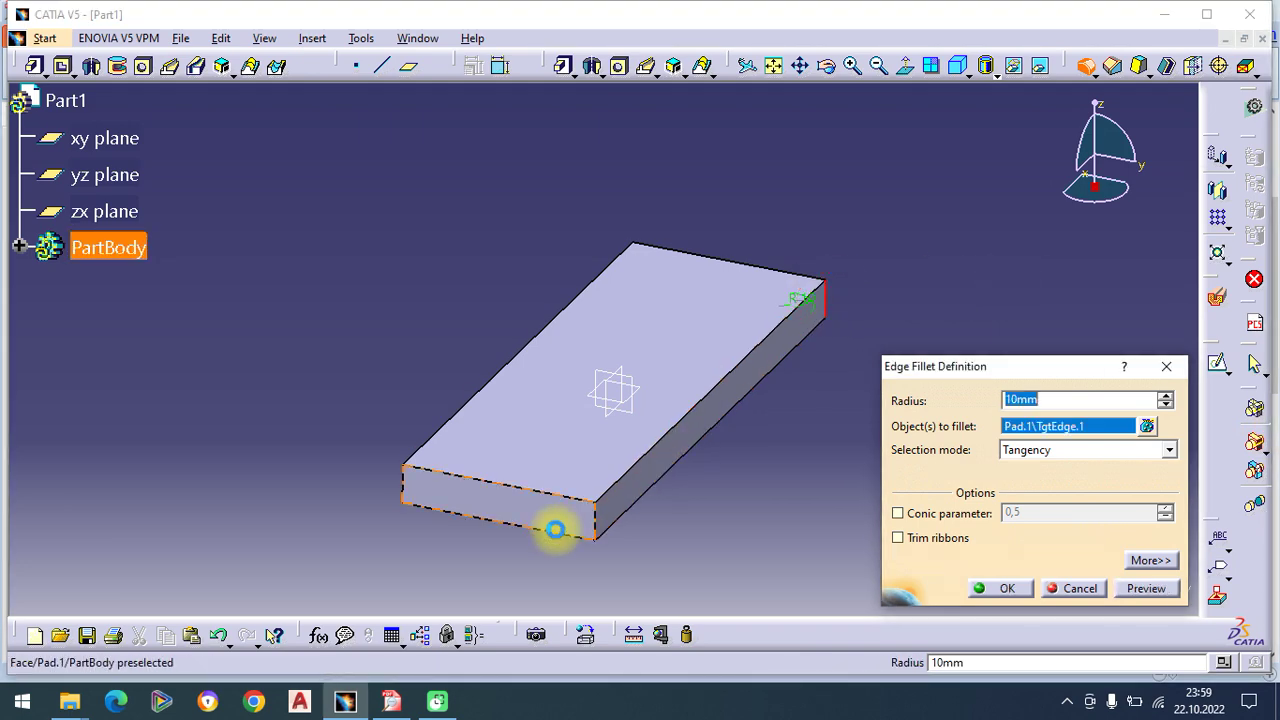
click(596, 516)
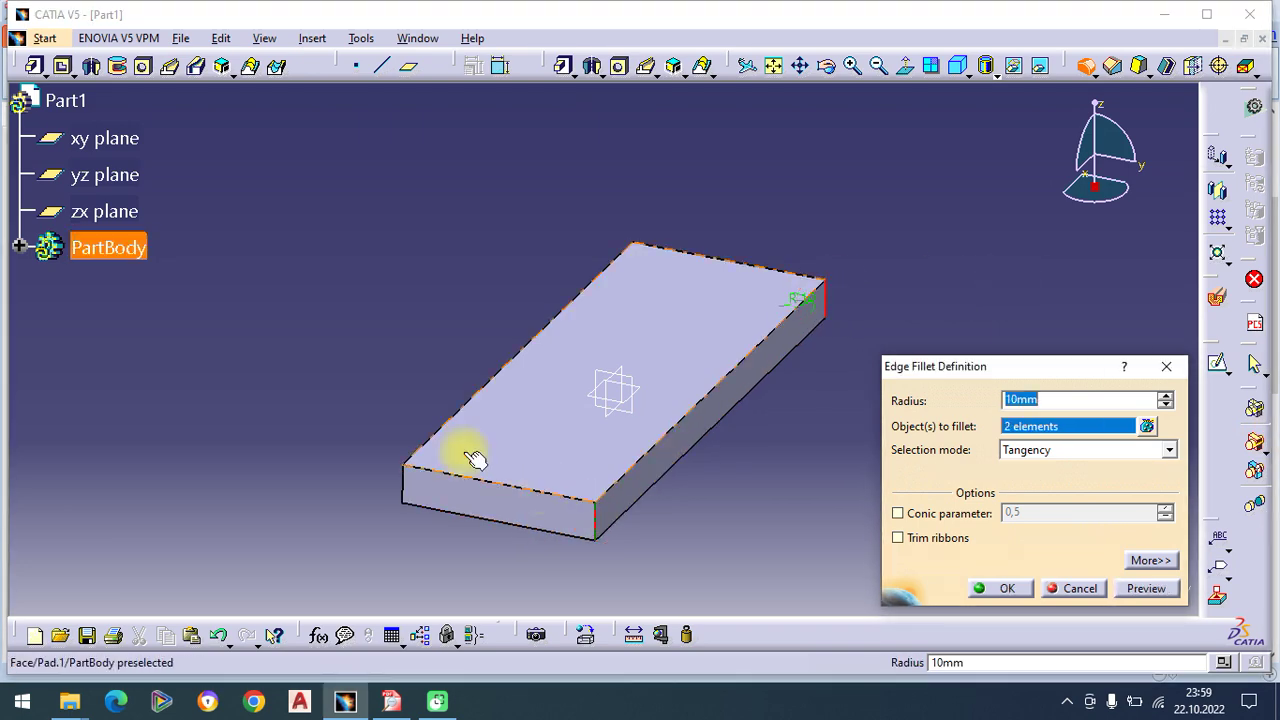
click(412, 490)
middle_drag(469, 466, 734, 423)
middle_drag(423, 354, 425, 433)
click(344, 440)
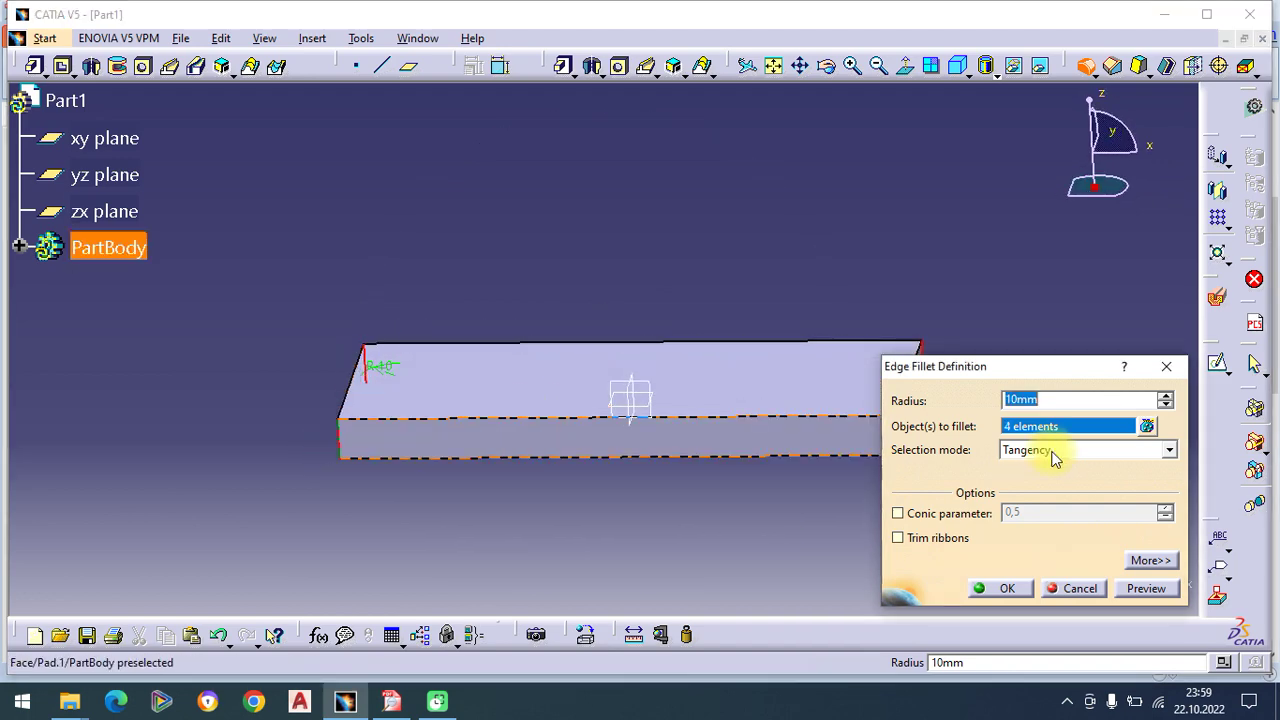
click(1003, 588)
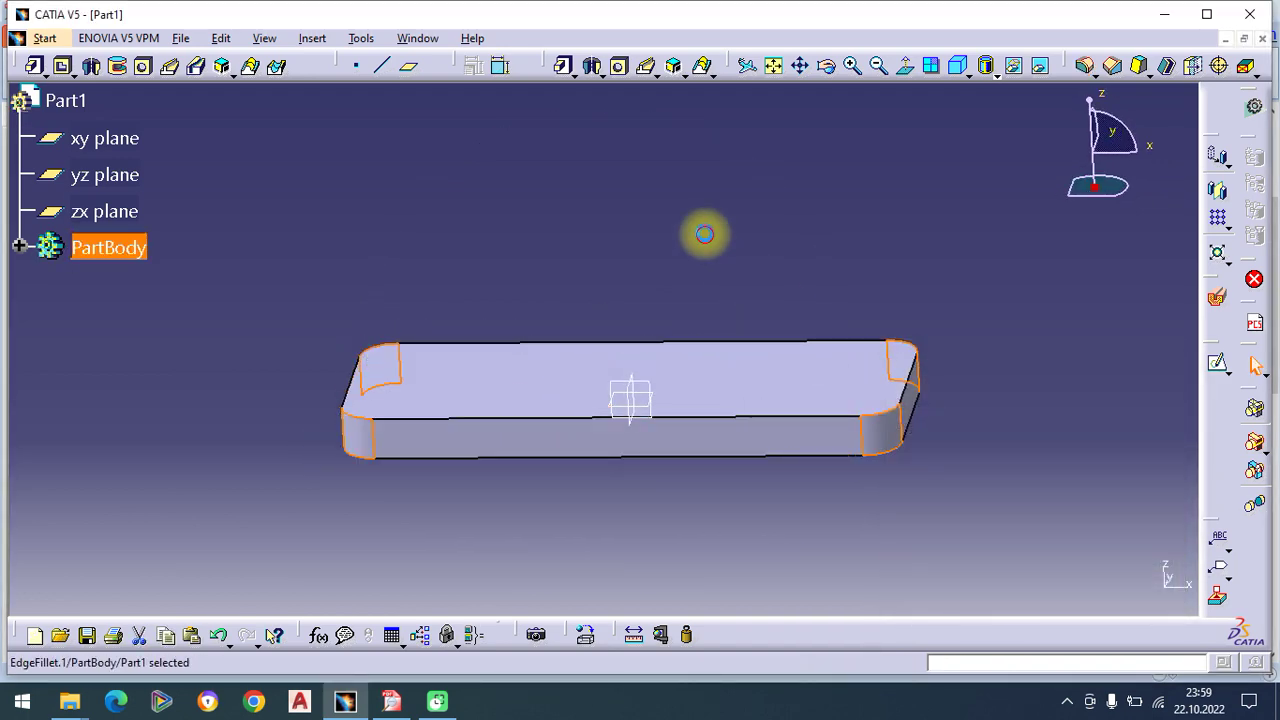
Step: Show the plate in isometric view and examine the two cylindrical bosses and their diameters in the PDF drawing
click(957, 68)
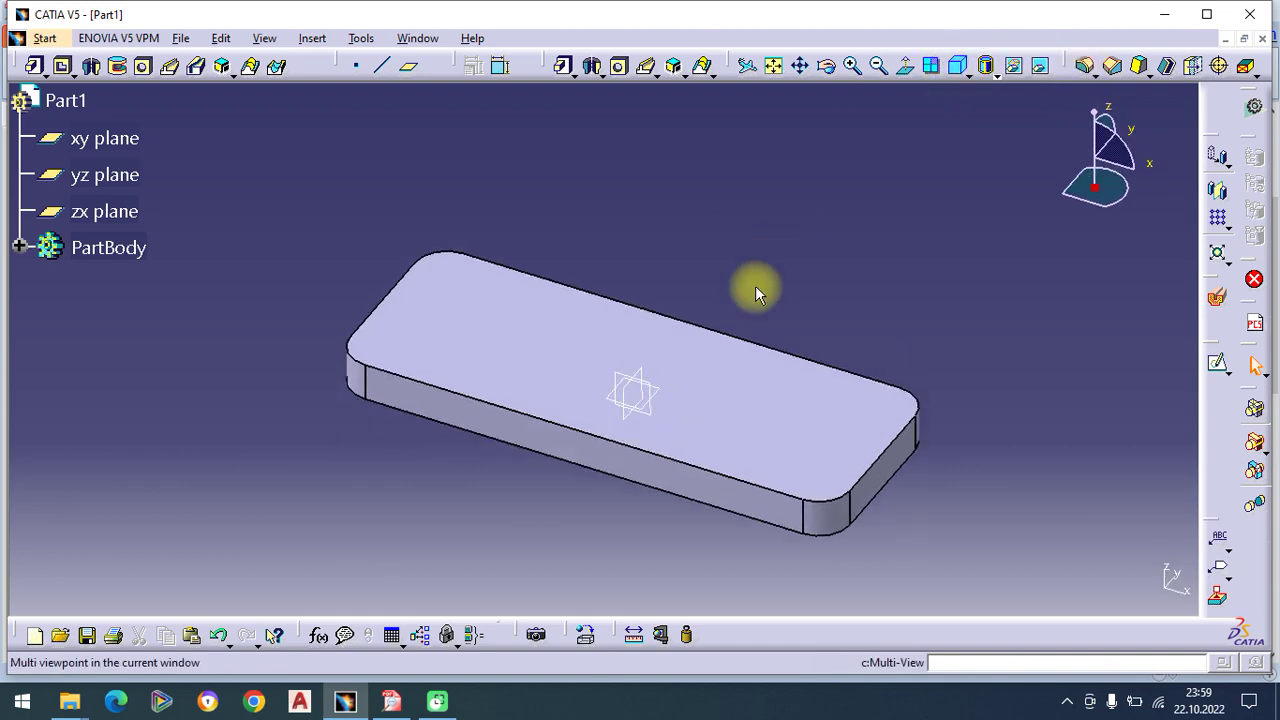
click(806, 366)
middle_drag(806, 366, 786, 346)
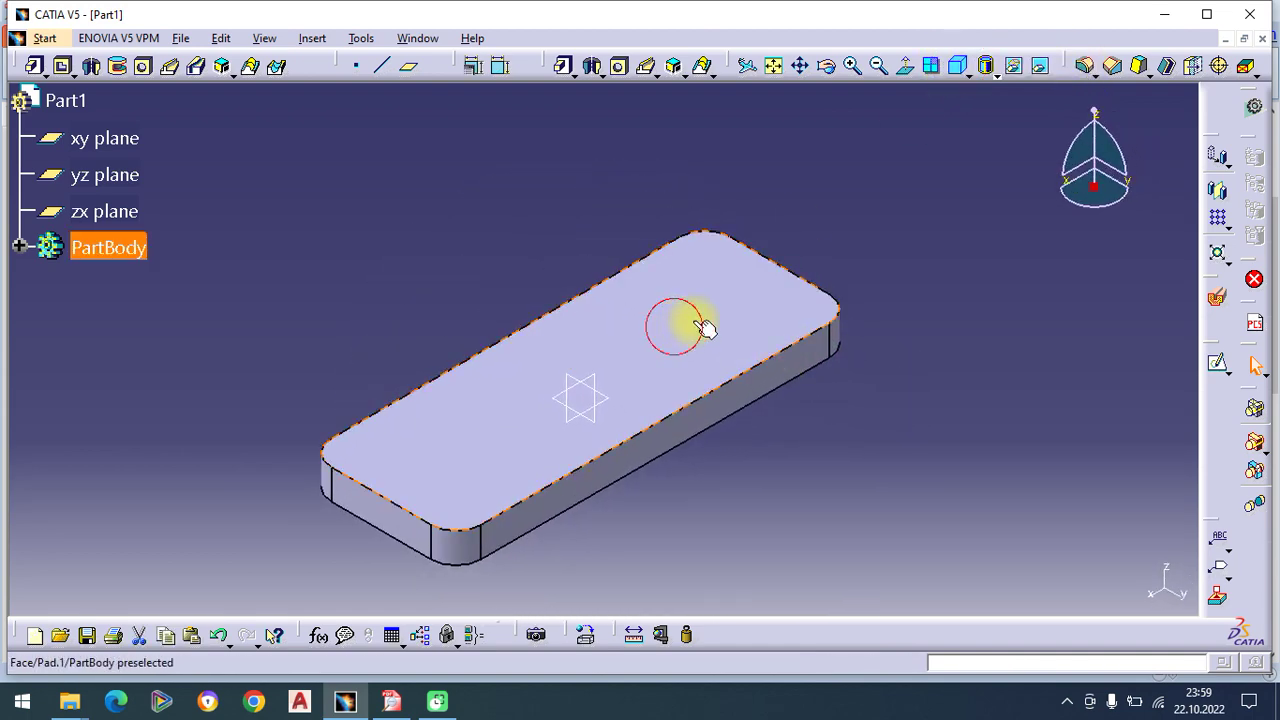
click(800, 429)
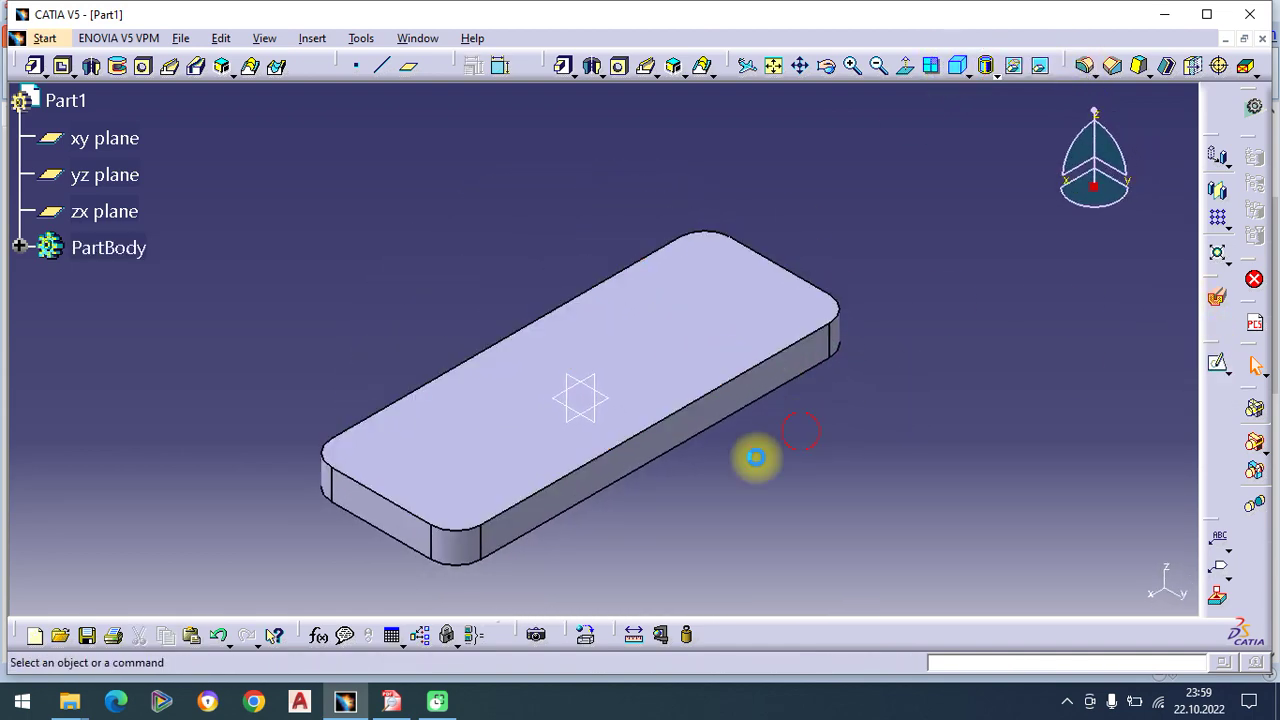
click(392, 701)
scroll(716, 465, down, 1)
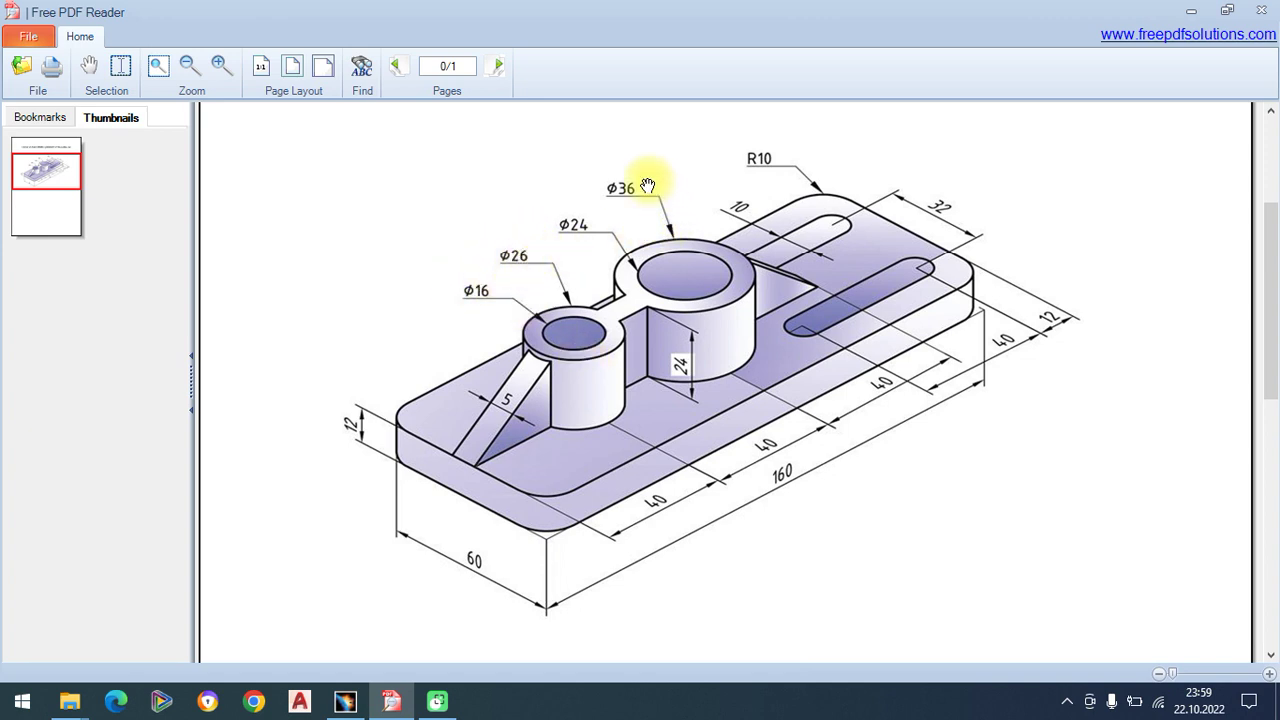
Step: In CATIA, sketch two circles on the plate's top face: one about 35 mm wide at the origin, a smaller one on the horizontal axis to its right
click(345, 701)
click(474, 446)
click(1216, 363)
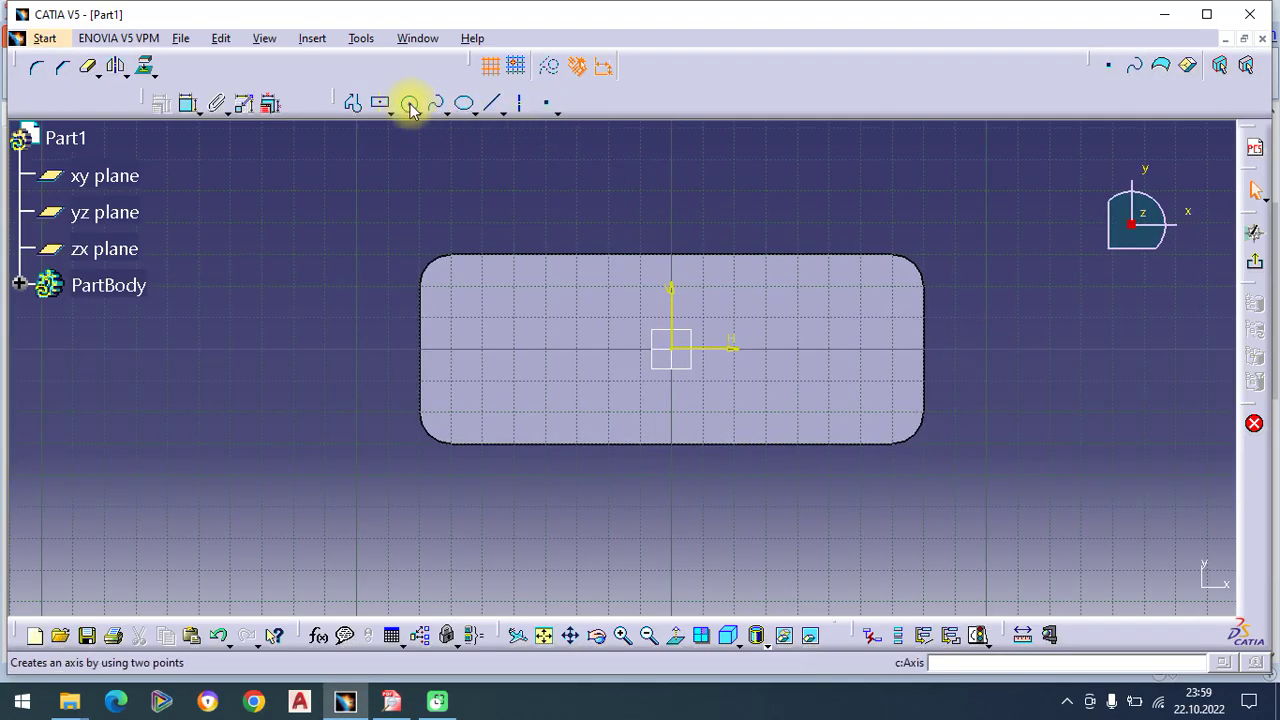
click(408, 103)
click(828, 348)
click(829, 370)
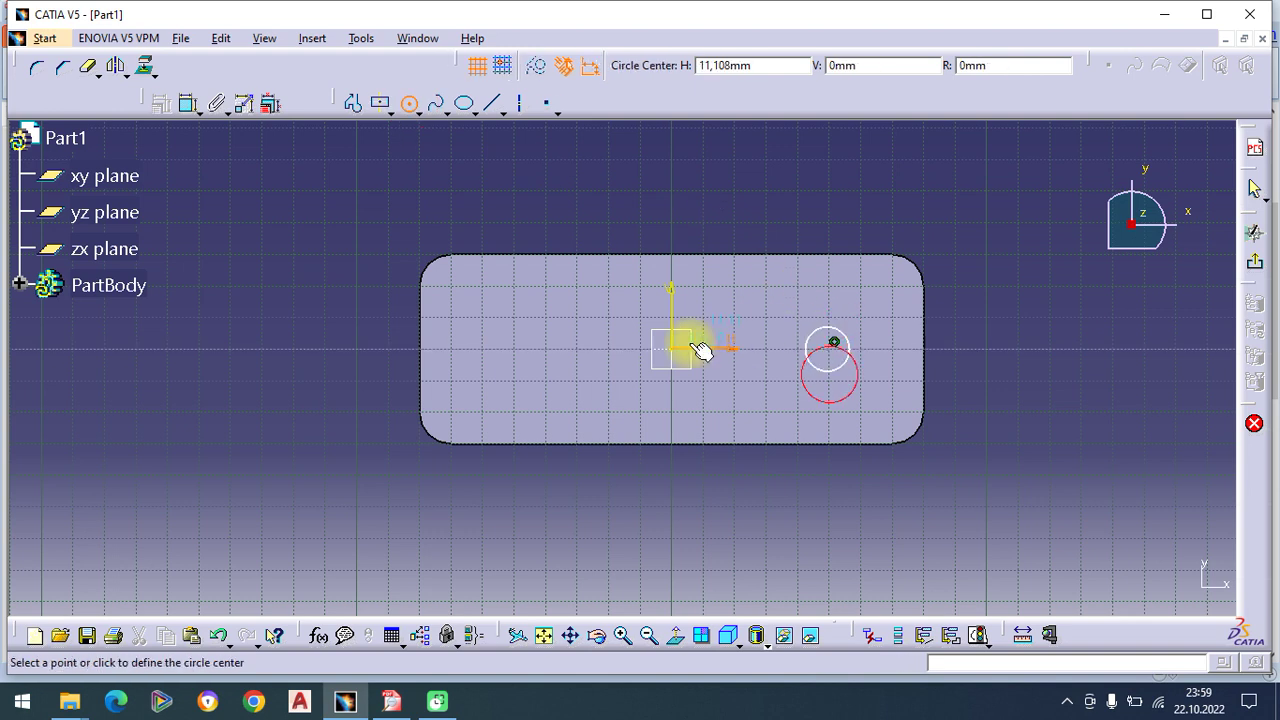
click(684, 356)
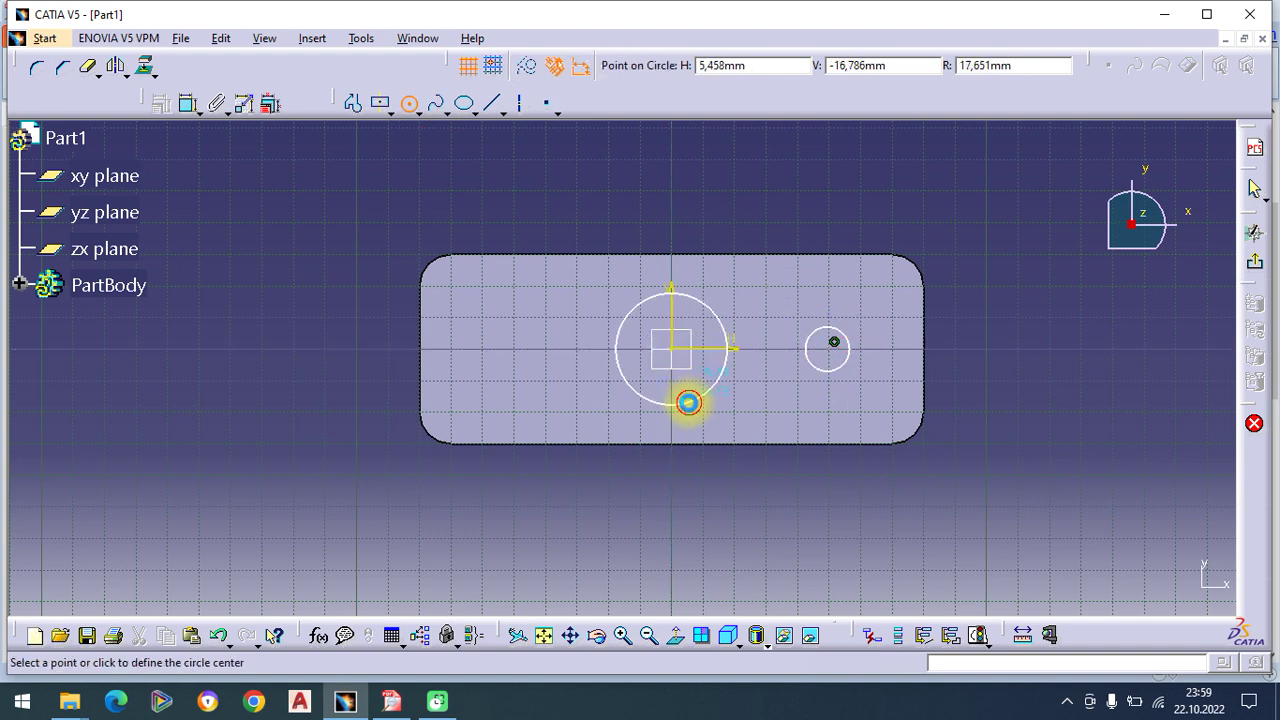
click(689, 403)
Step: Dimension the diameter of the circle at the origin and set it to 36 mm
click(187, 103)
click(352, 103)
click(719, 321)
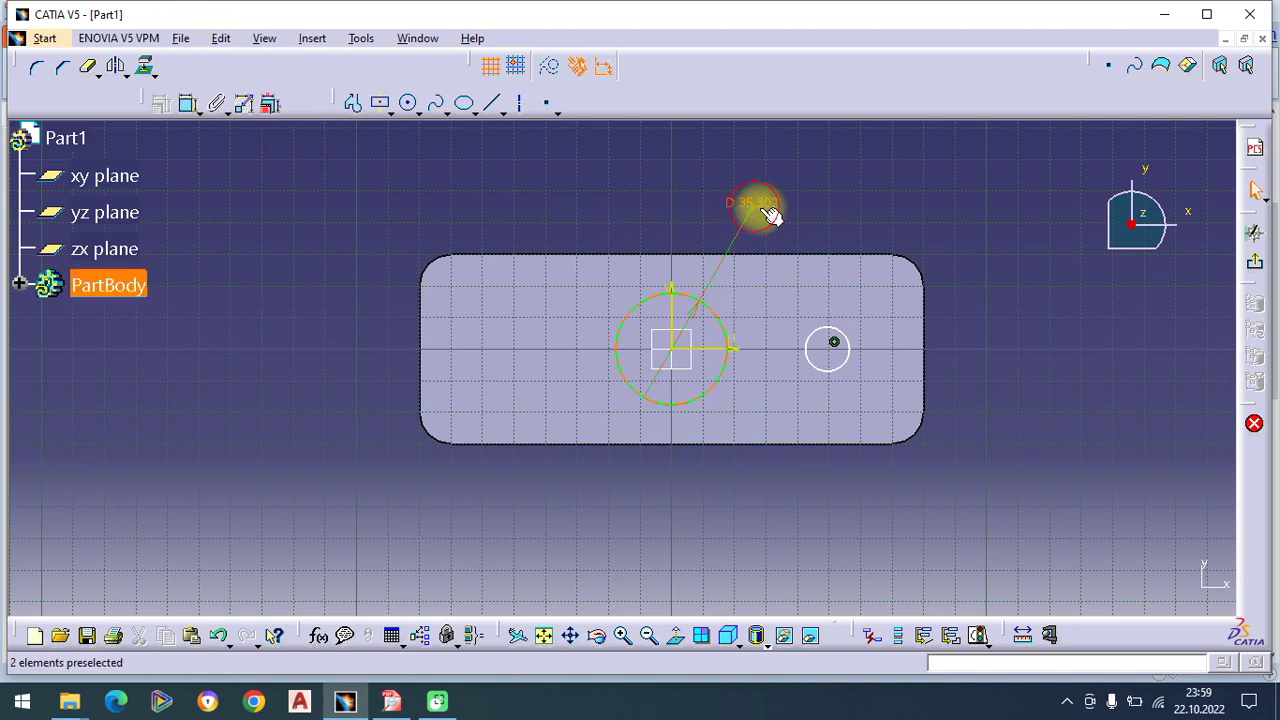
double_click(756, 203)
text(36)
key(Return)
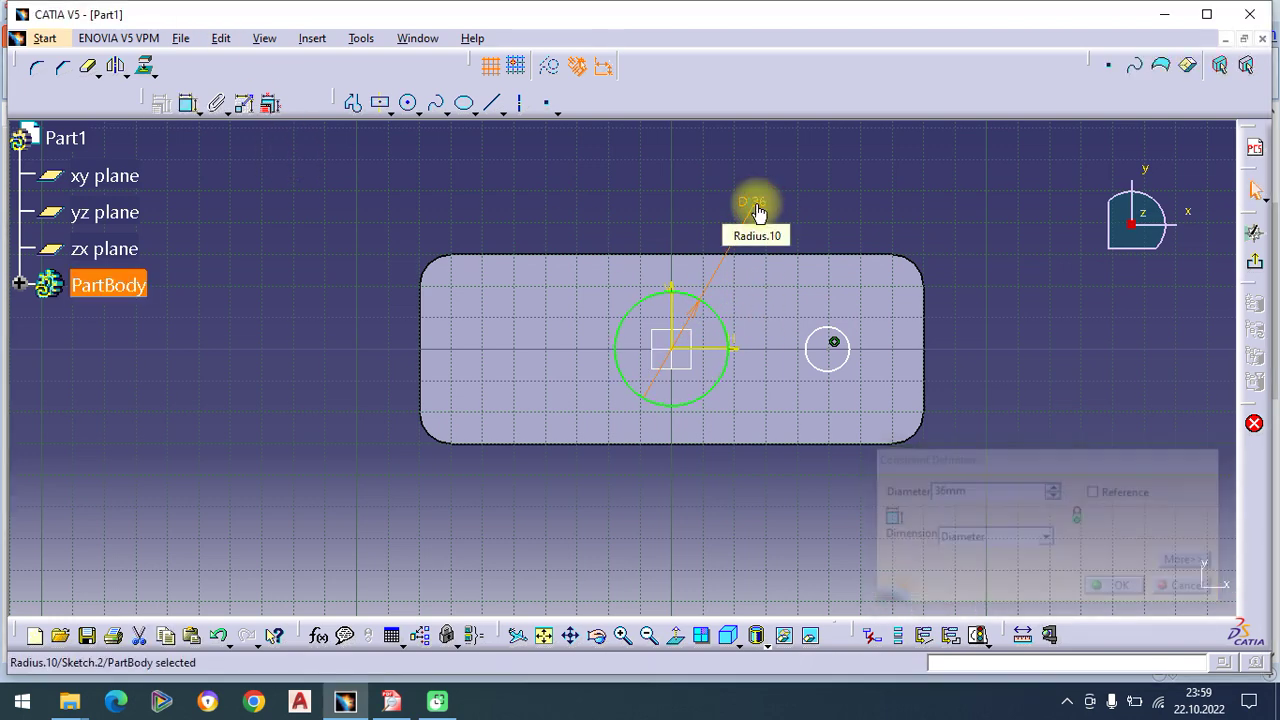
Step: Dimension the diameter of the smaller circle on the right and set it to 26 mm
click(189, 105)
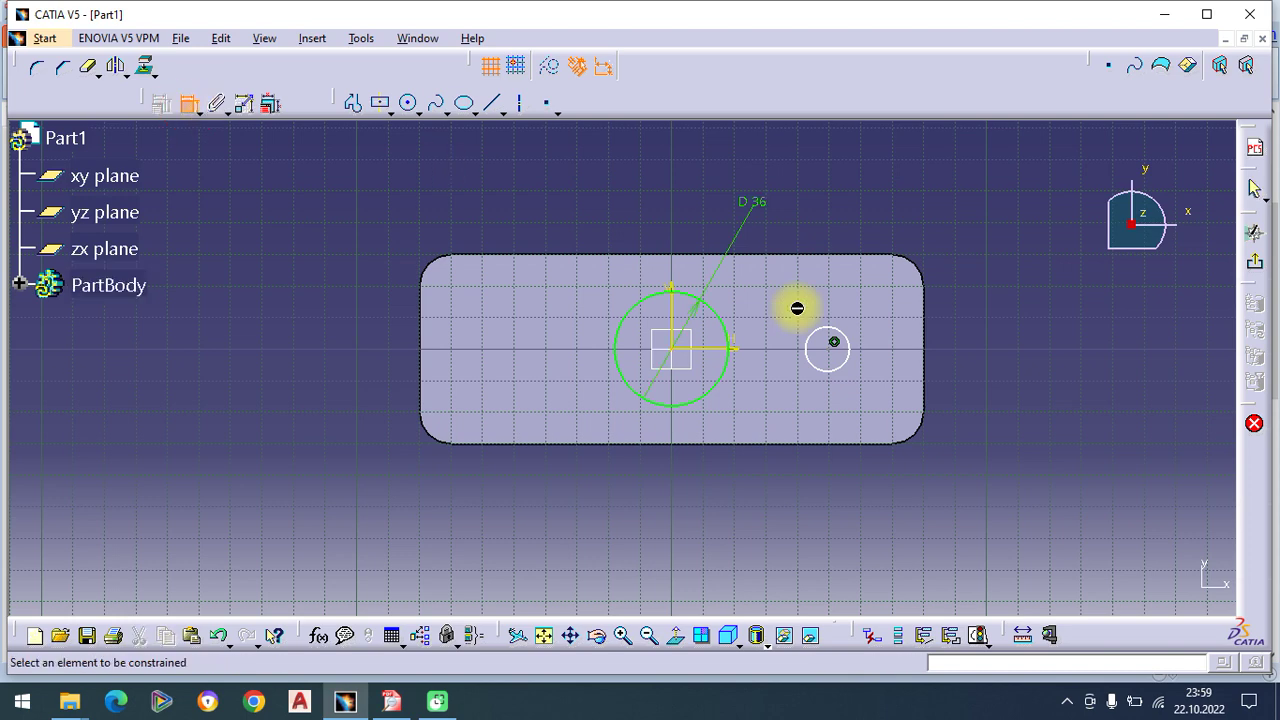
click(843, 334)
click(875, 175)
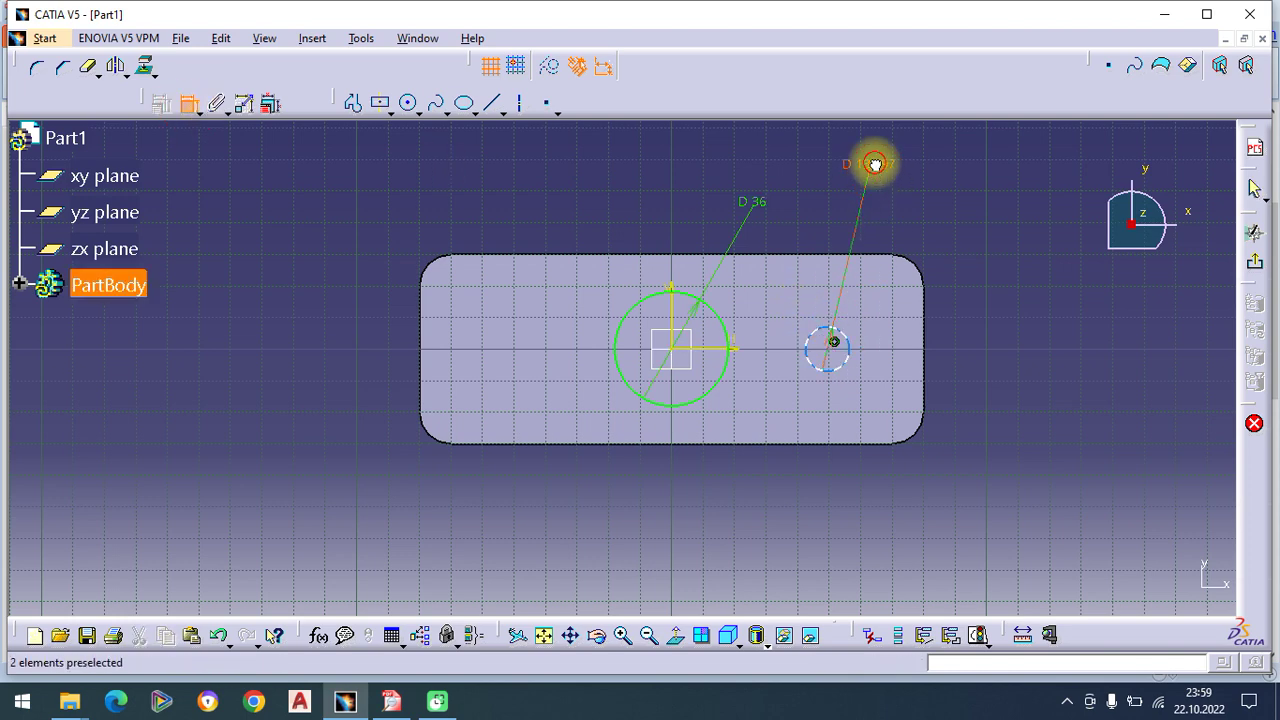
double_click(876, 172)
key(Return)
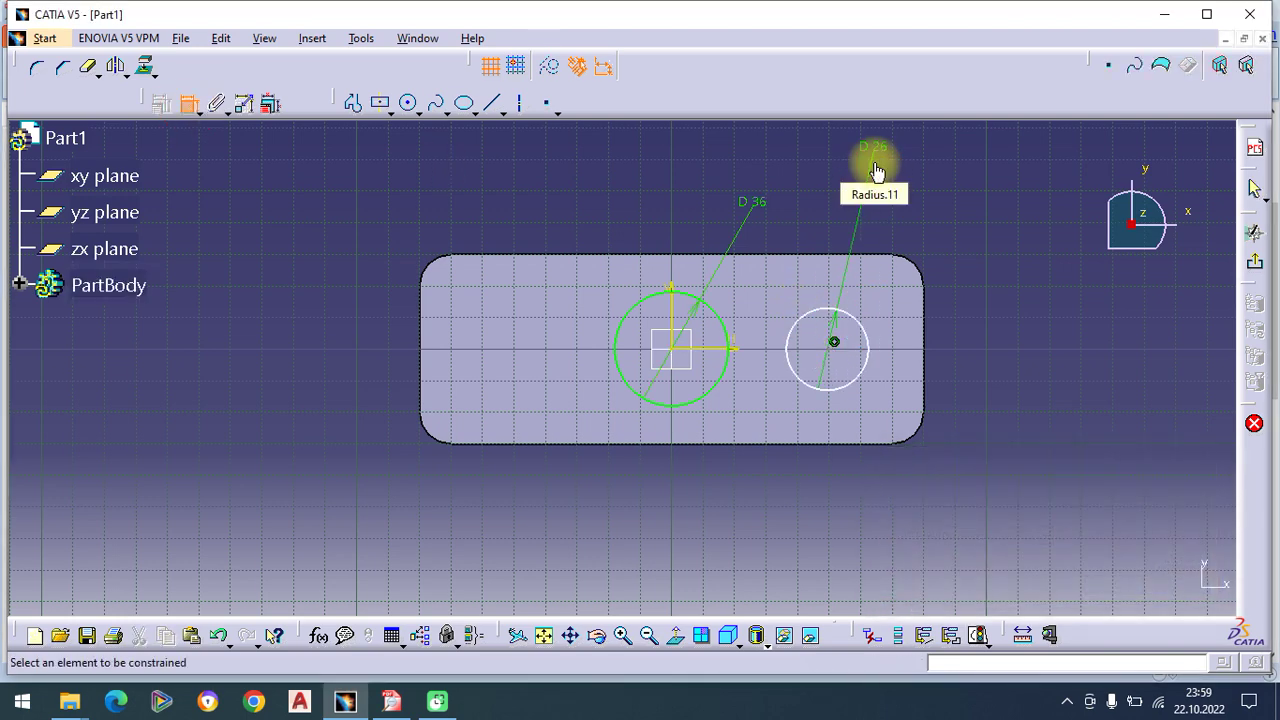
Step: Check the boss spacing in the PDF drawing, then set the distance from the 26 mm circle's centre to the plate's right edge to 40 mm
click(392, 703)
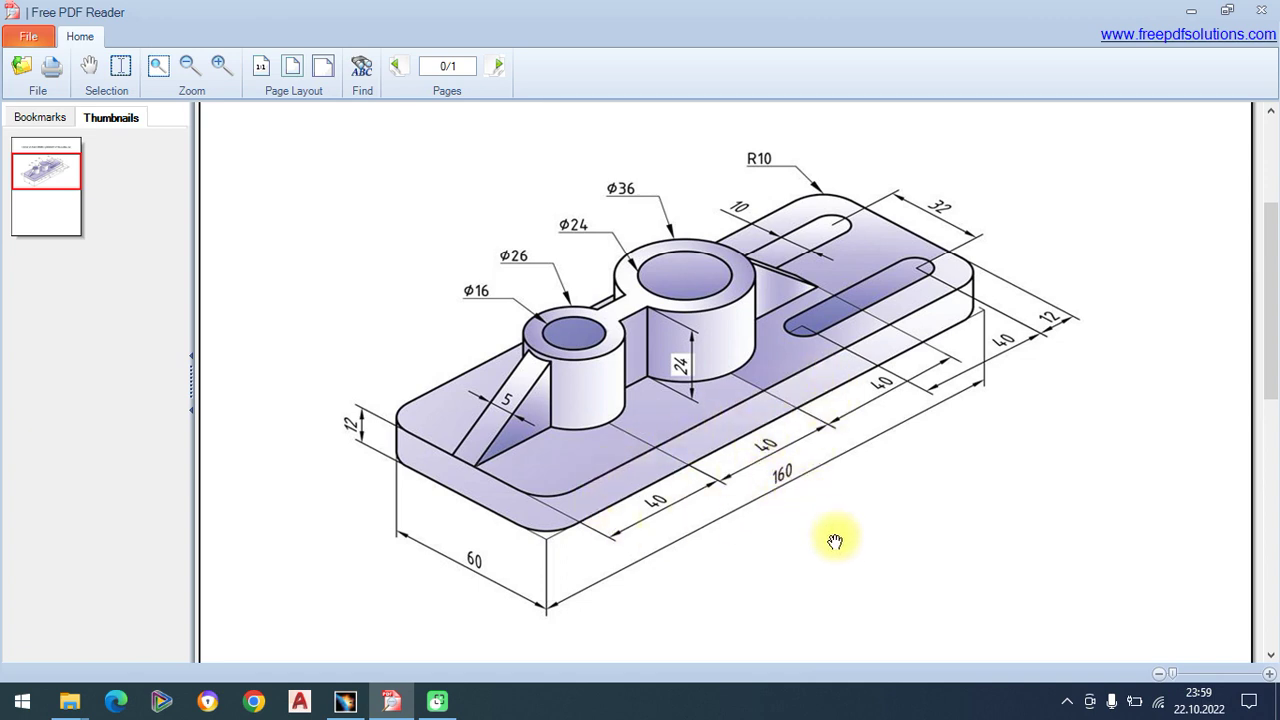
scroll(835, 541, down, 1)
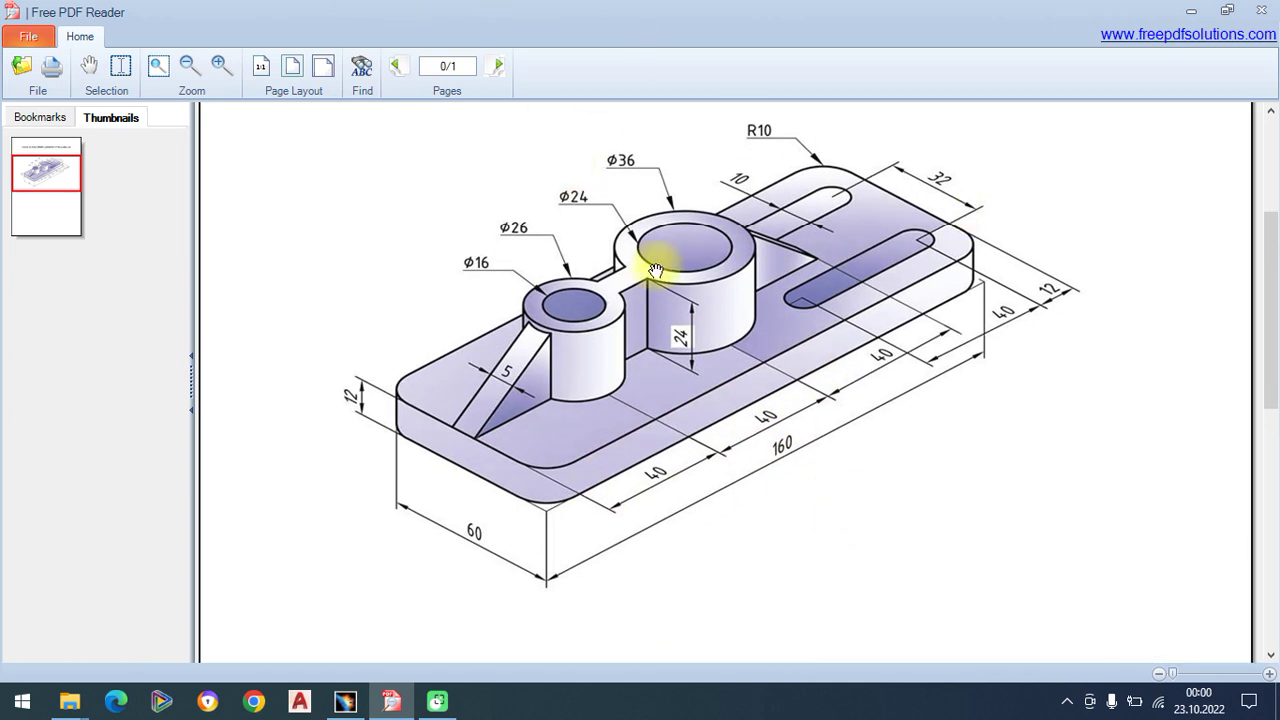
click(347, 700)
click(393, 702)
click(345, 700)
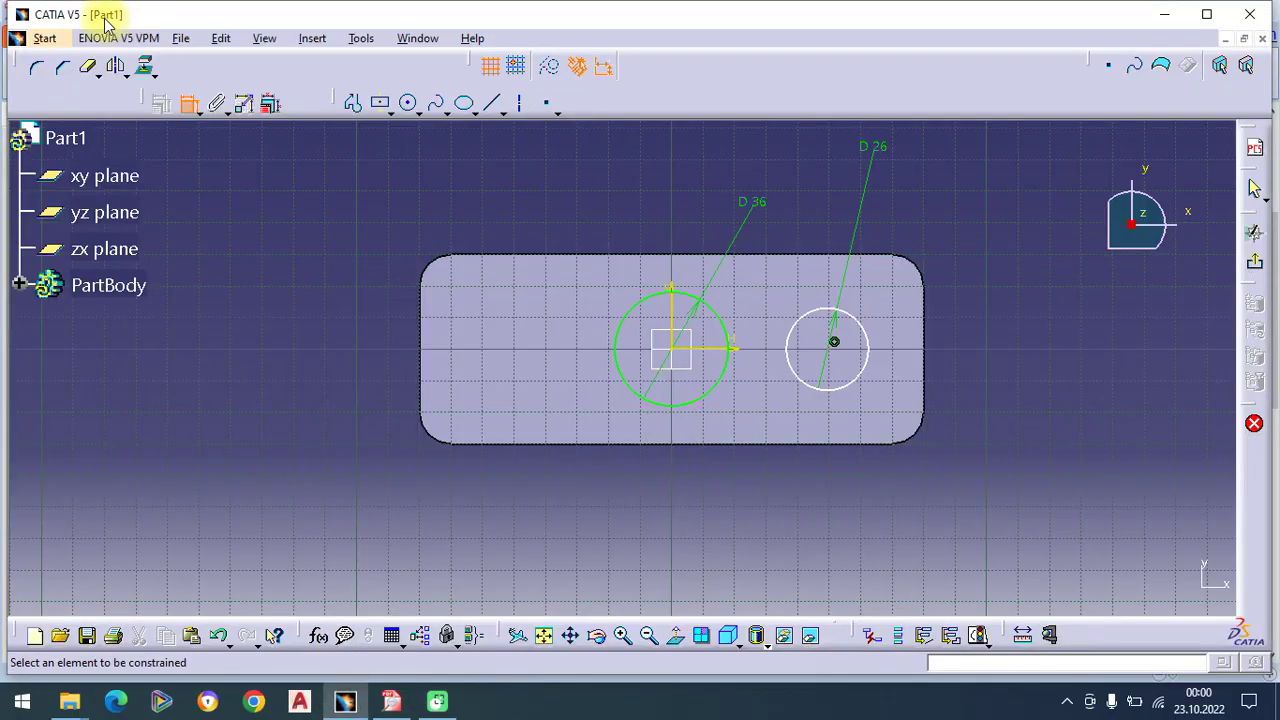
click(832, 345)
click(926, 320)
click(966, 222)
double_click(958, 220)
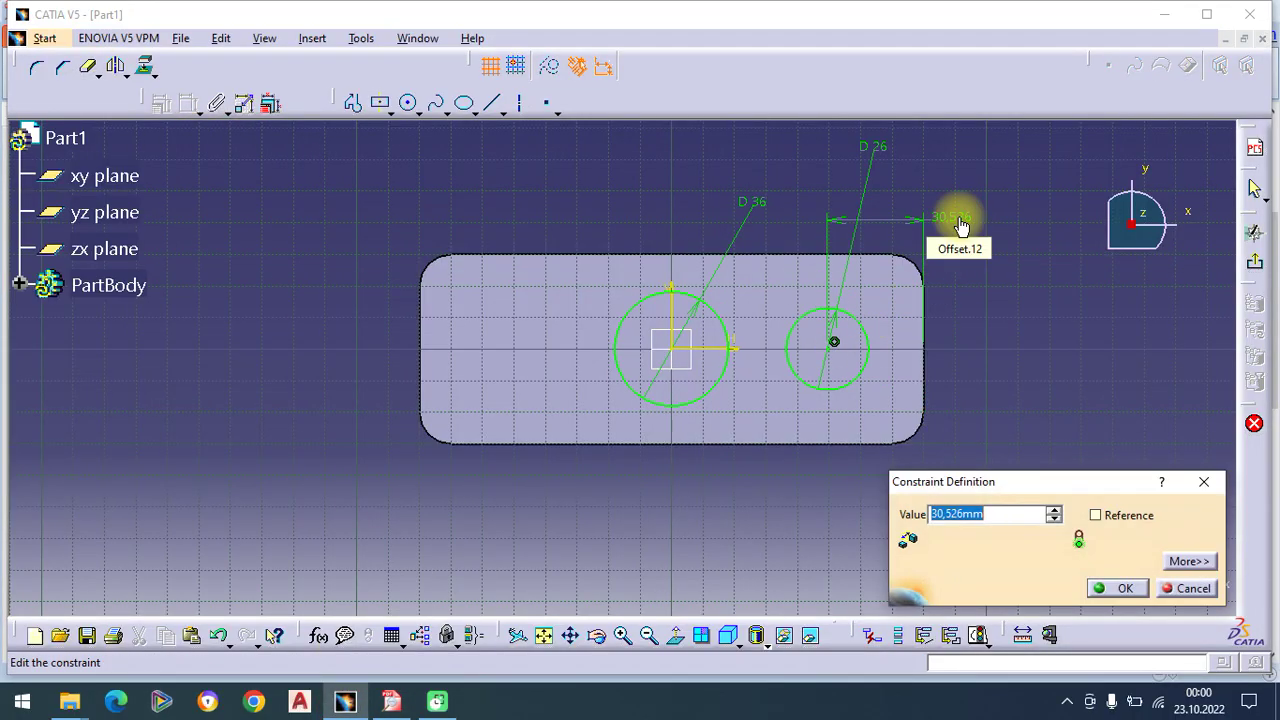
key(Return)
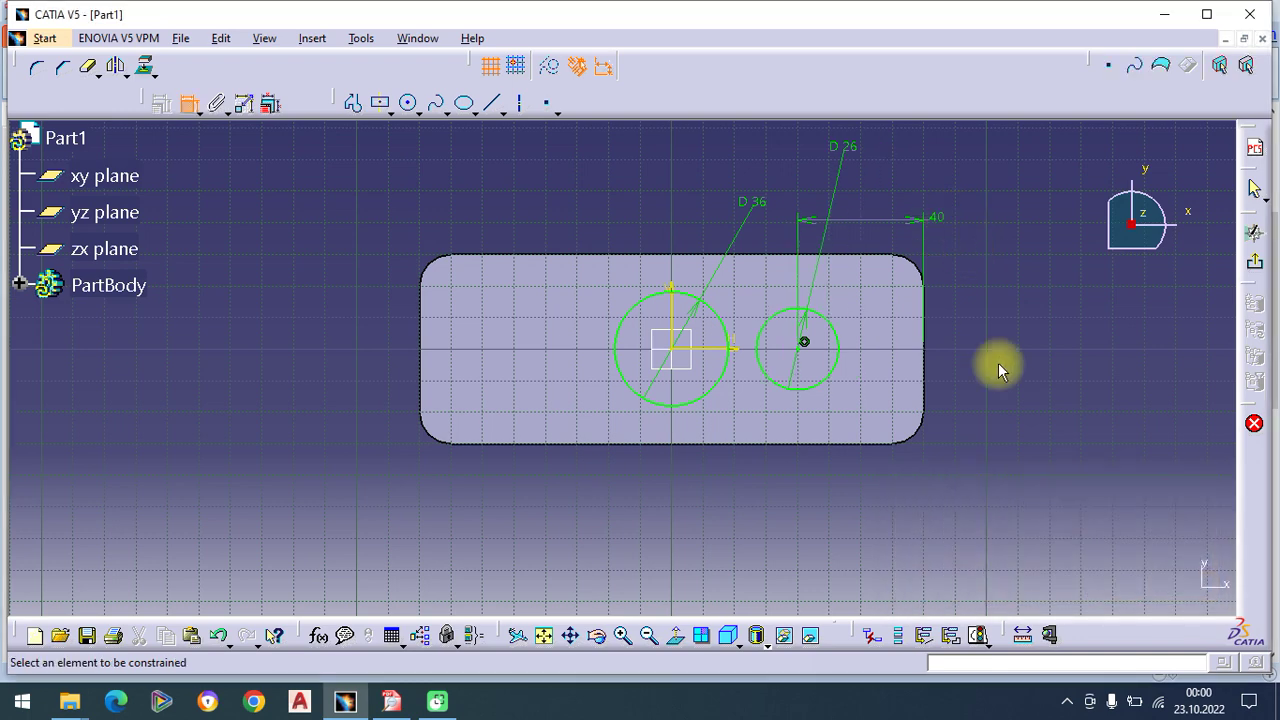
Step: Draw a horizontal axis from the origin to beyond the plate's right edge, then check the web between the bosses in the PDF drawing
mouse_move(874, 363)
middle_down()
mouse_move(871, 309)
mouse_move(744, 345)
middle_up()
click(517, 103)
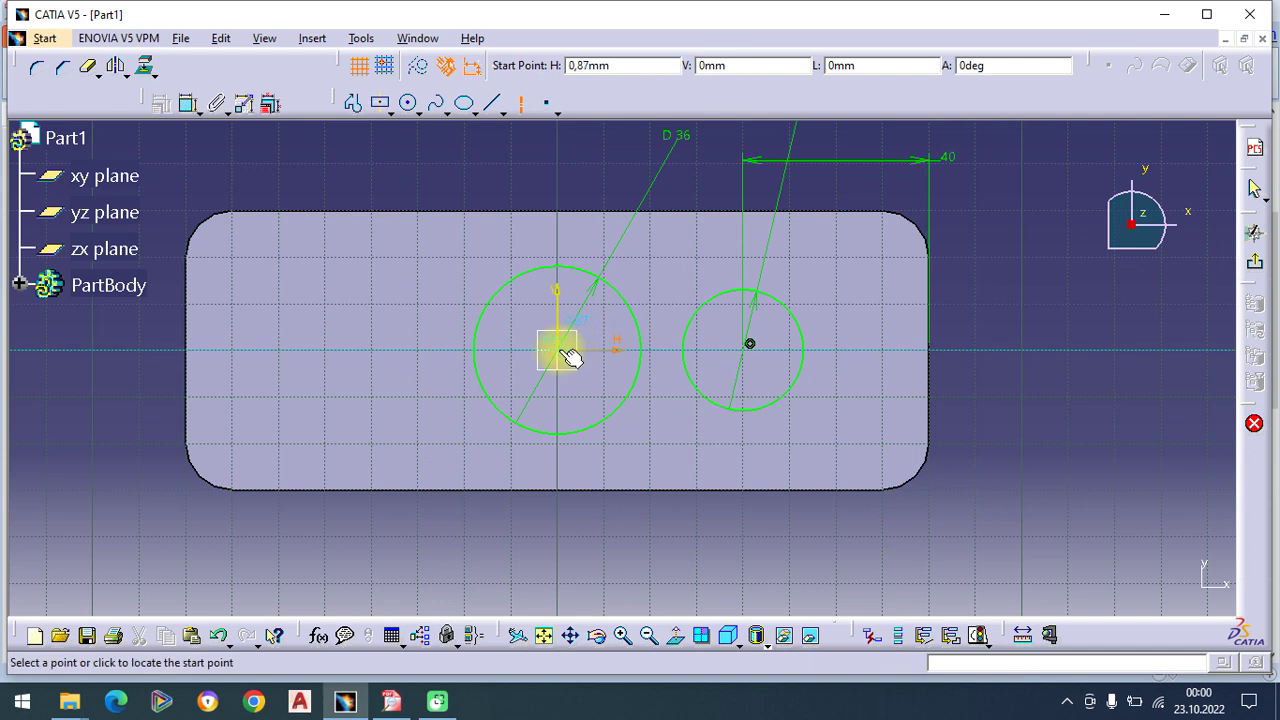
click(560, 352)
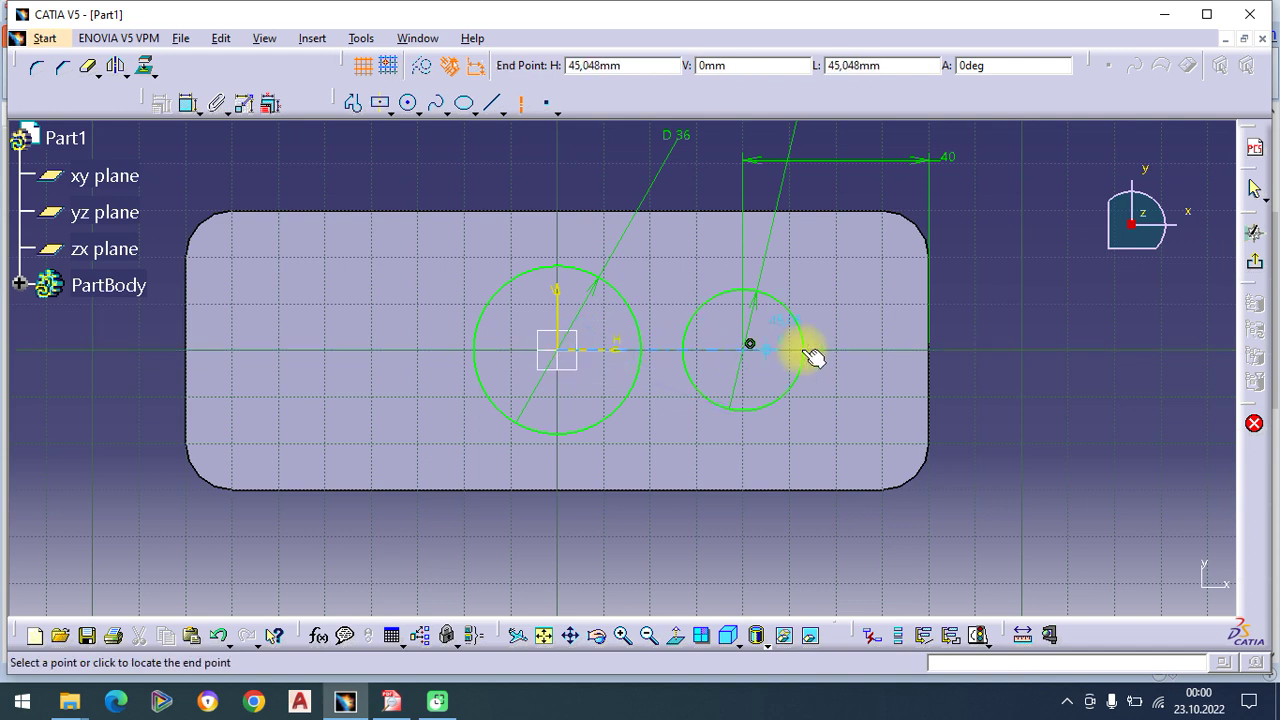
click(999, 349)
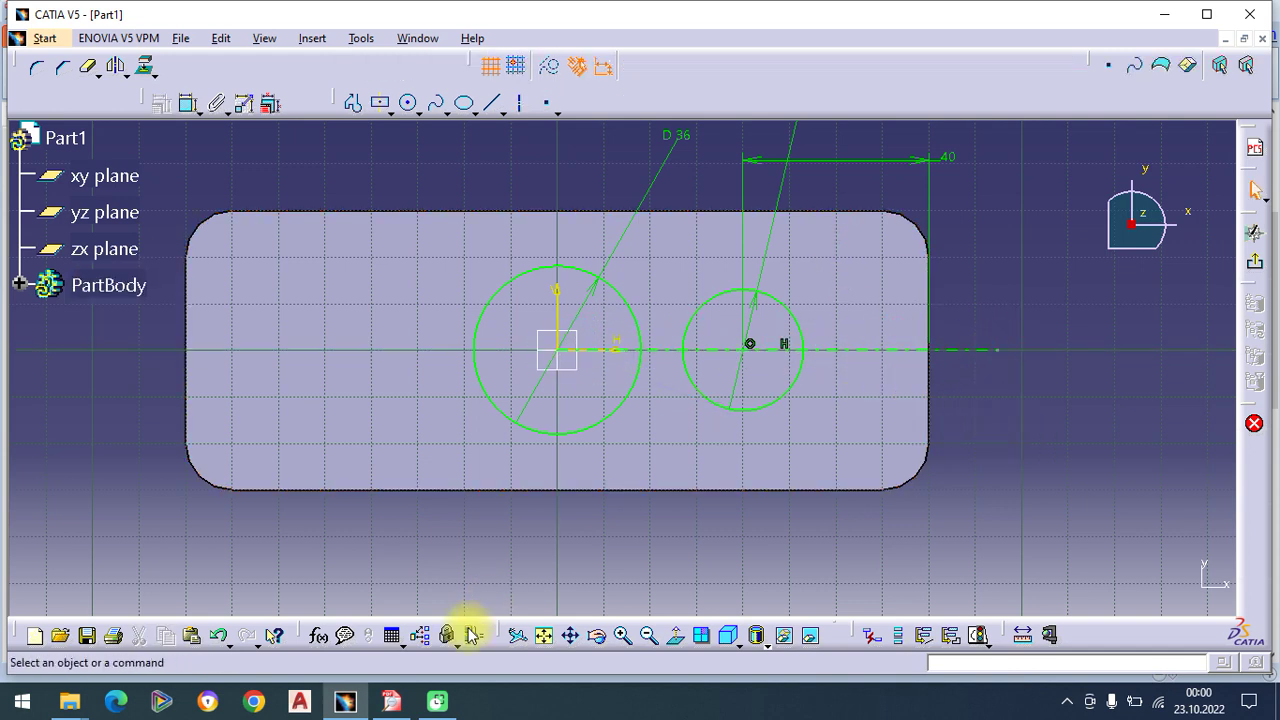
click(390, 705)
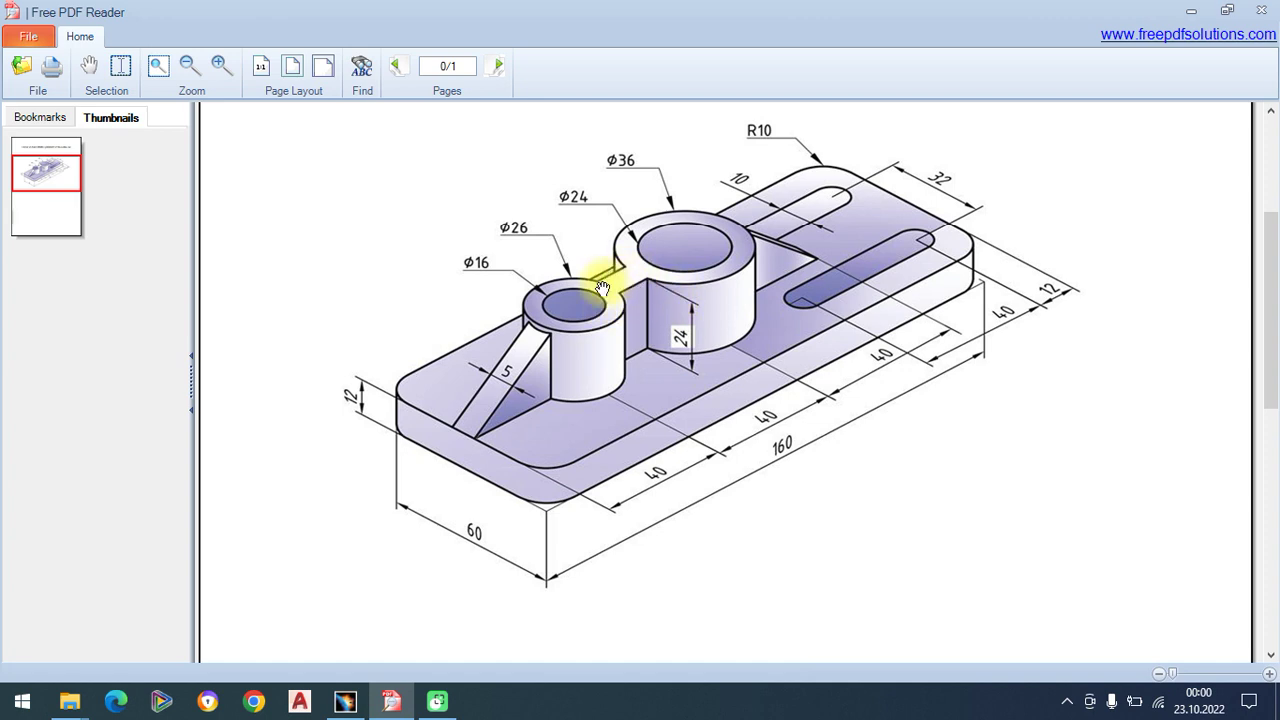
Step: Draw a rectangle bridging the gap between the two circles, with its short sides inside each circle and the horizontal axis running through it
click(345, 701)
middle_drag(669, 356, 686, 286)
click(390, 110)
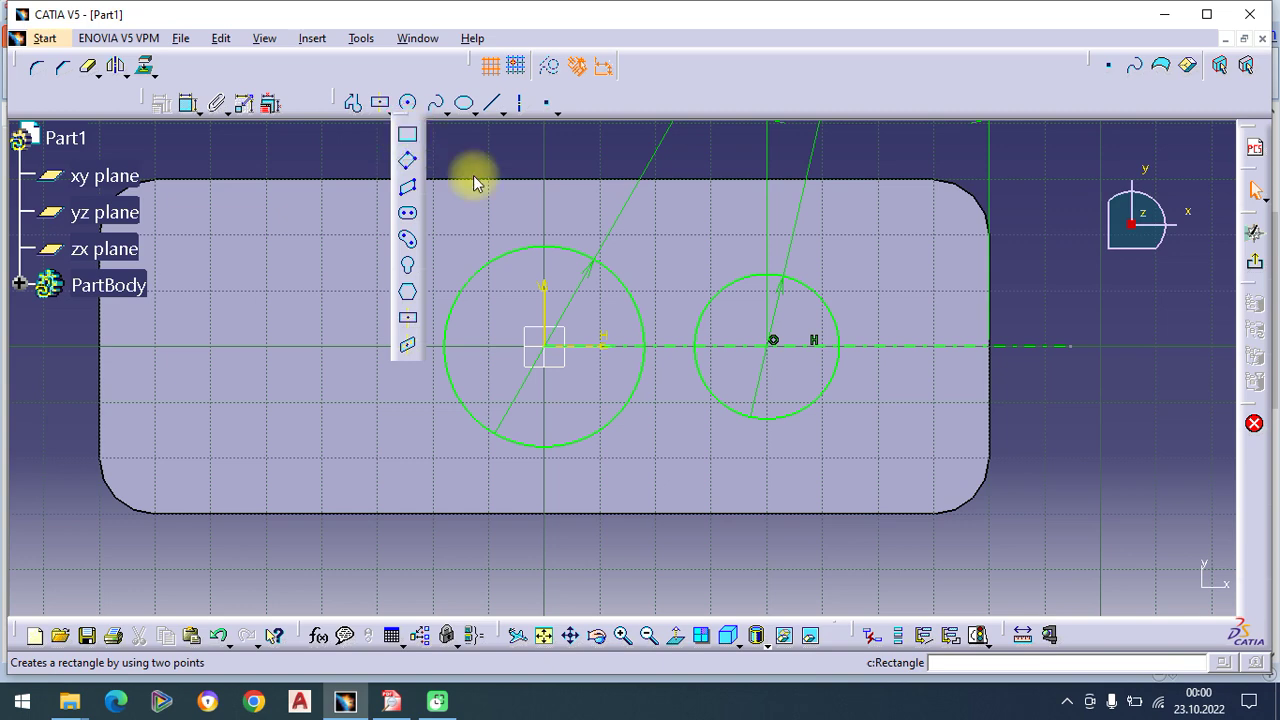
click(620, 327)
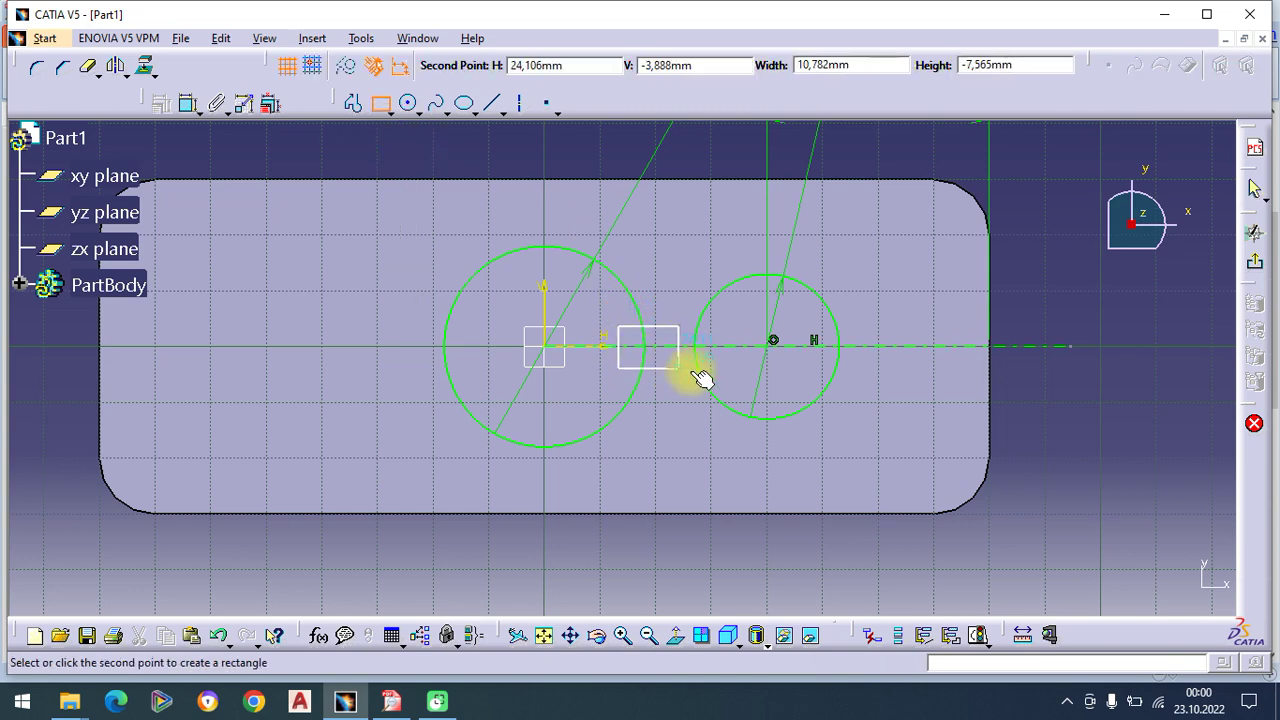
click(730, 376)
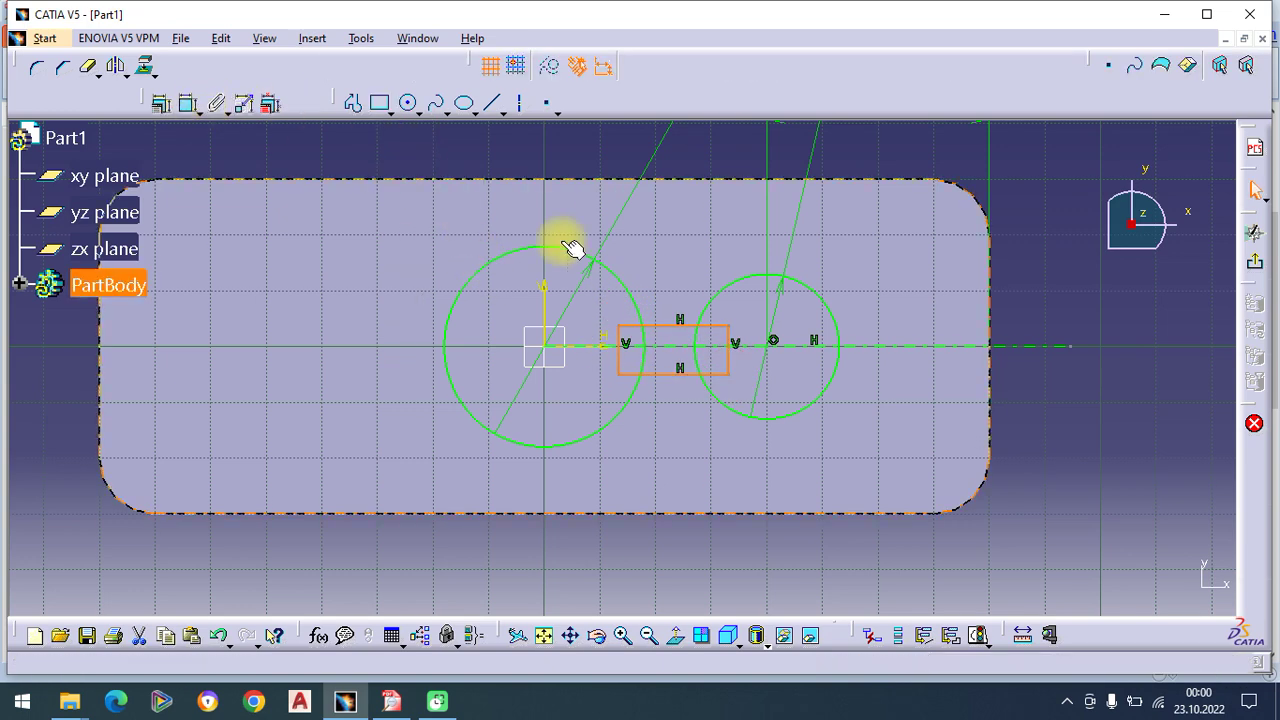
Step: Constrain the rectangle's two long edges to be symmetric about the horizontal axis
click(672, 325)
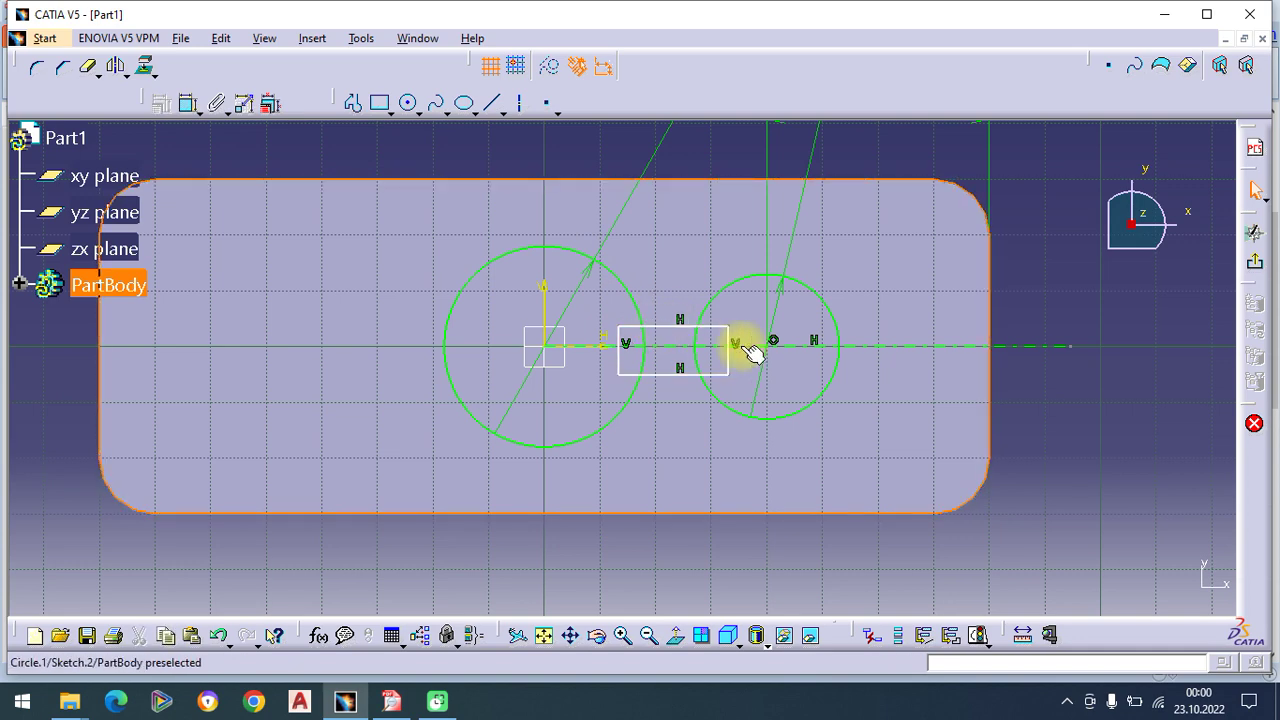
click(662, 326)
ctrl+click(663, 374)
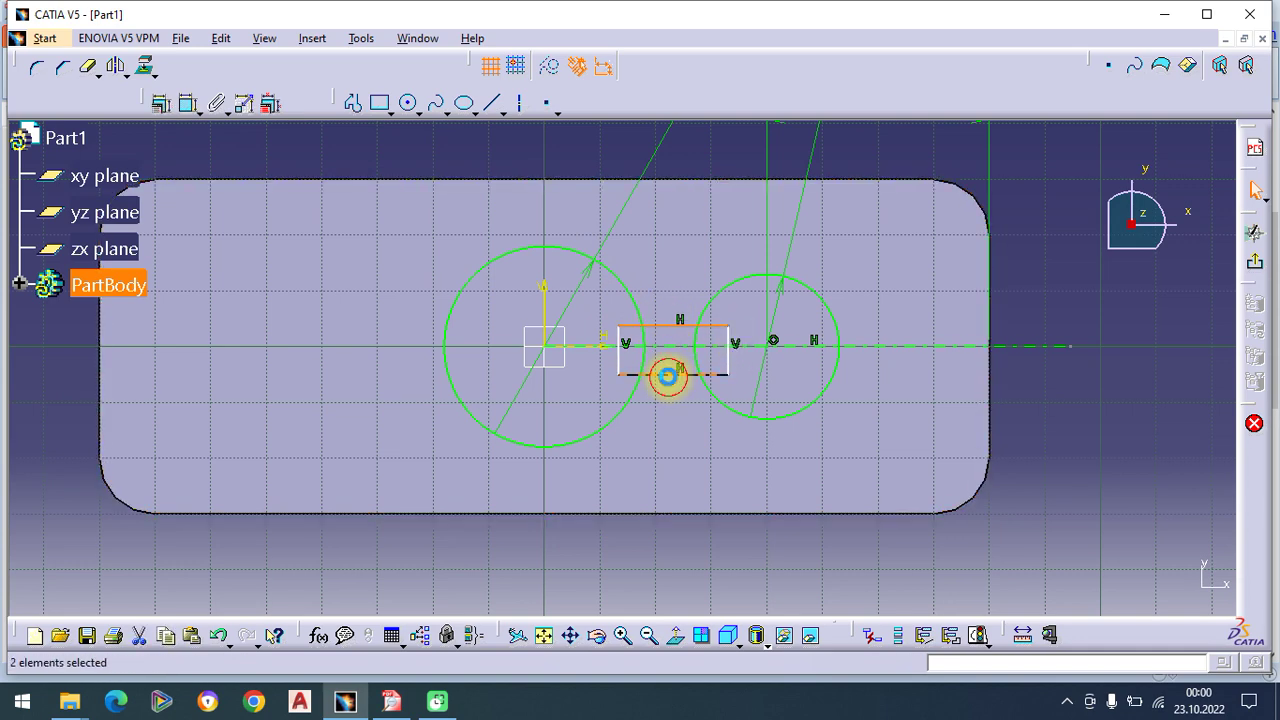
click(157, 102)
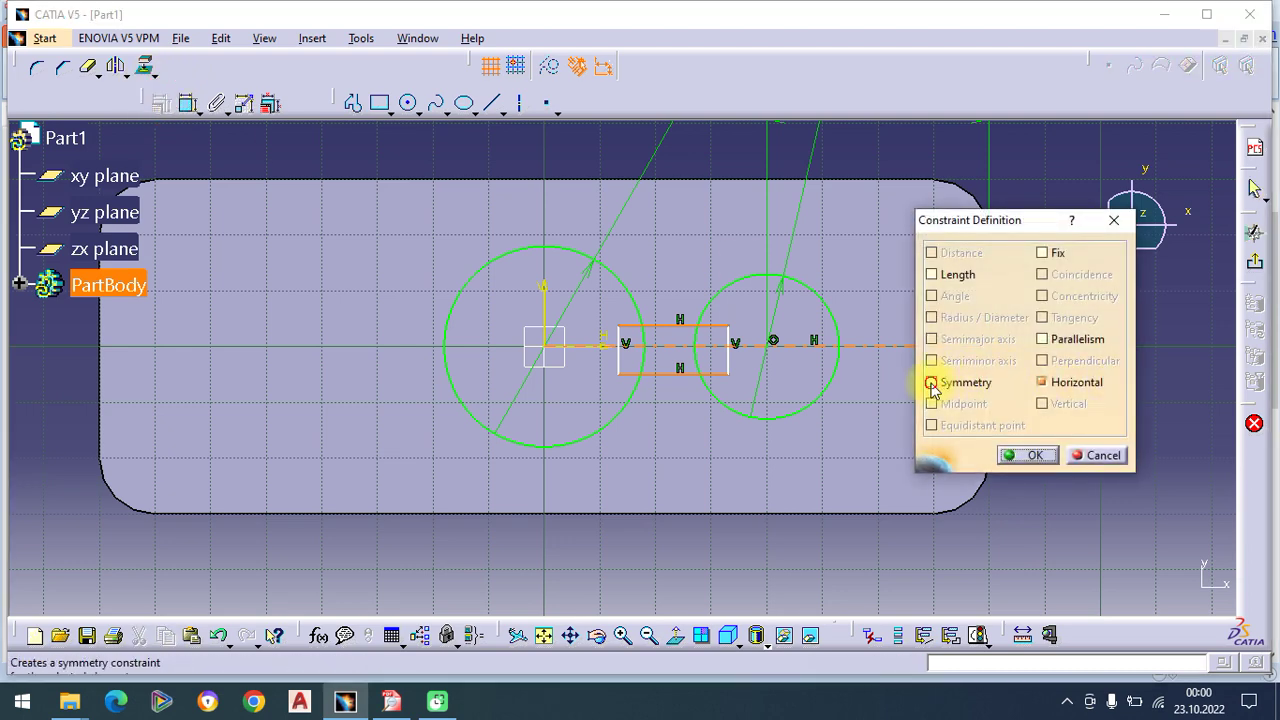
click(1034, 456)
Step: Dimension the distance between the rectangle's two long edges and set it to 5 mm
click(188, 104)
click(691, 320)
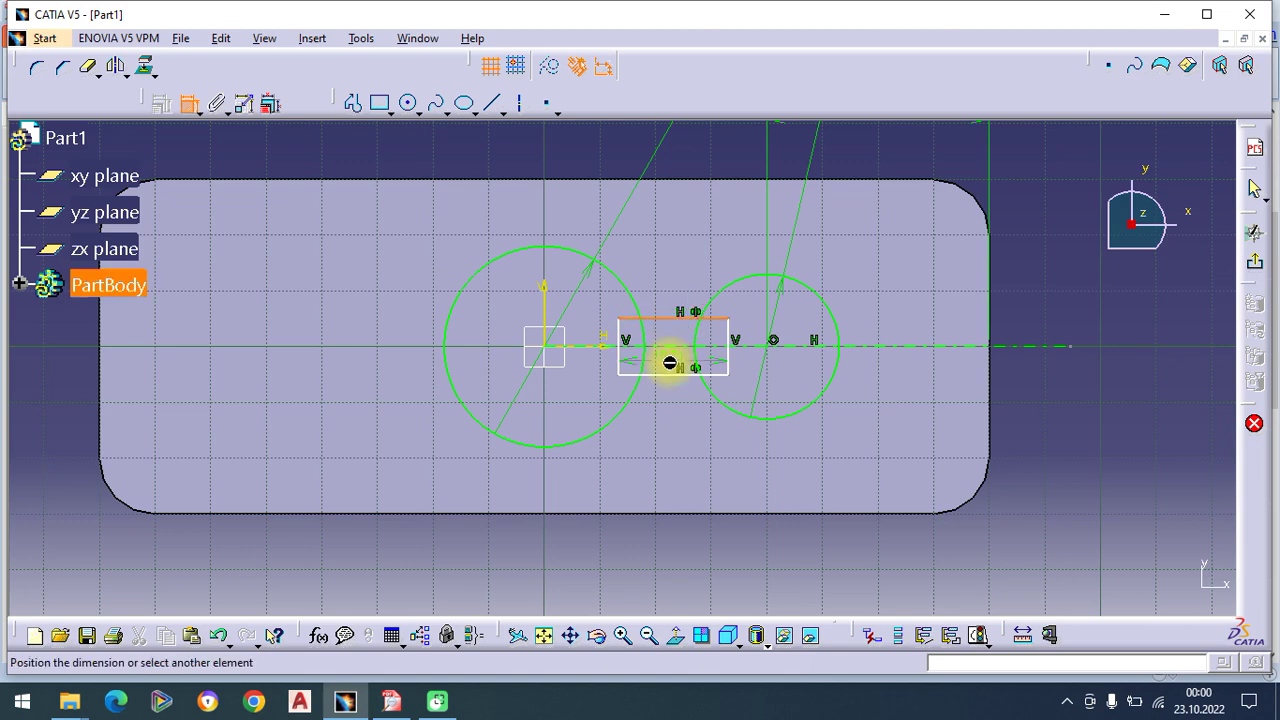
click(678, 375)
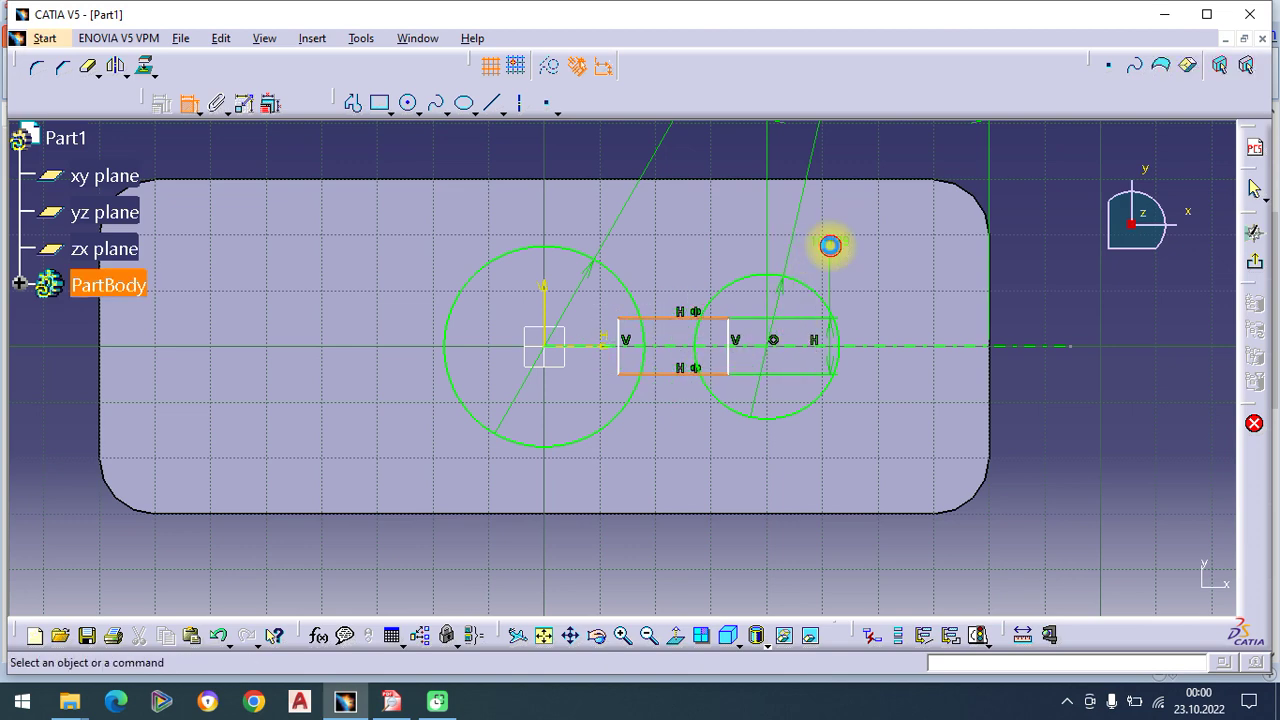
double_click(836, 238)
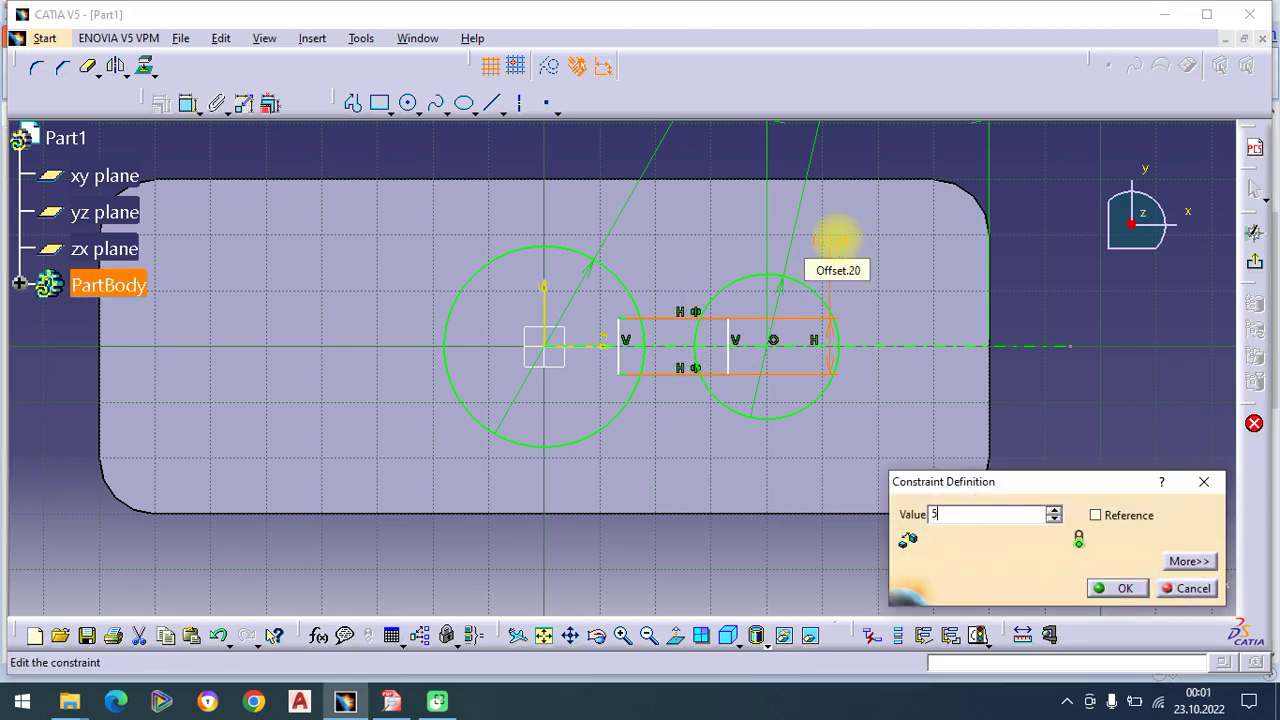
key(Return)
Step: Quick-trim the parts of the rectangle that lie inside the two circles, leaving only the web lines between them
mouse_move(786, 374)
middle_down()
mouse_move(786, 297)
mouse_move(806, 297)
middle_up()
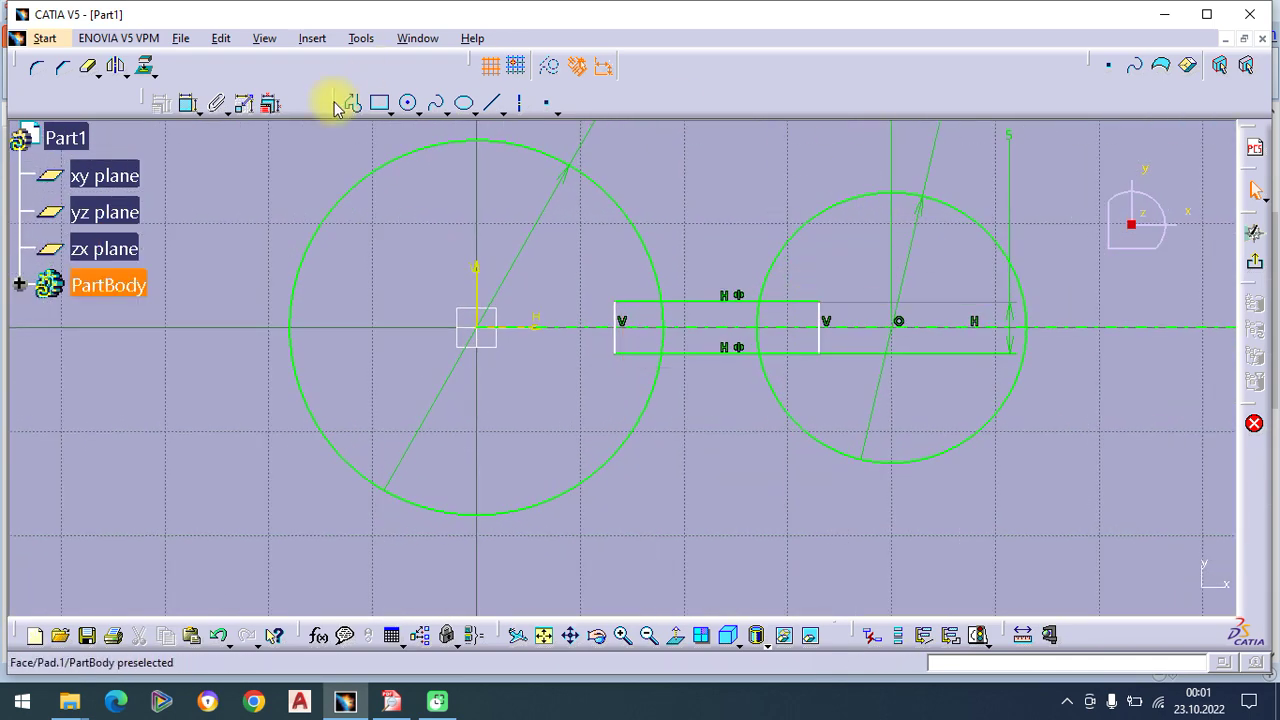
click(86, 70)
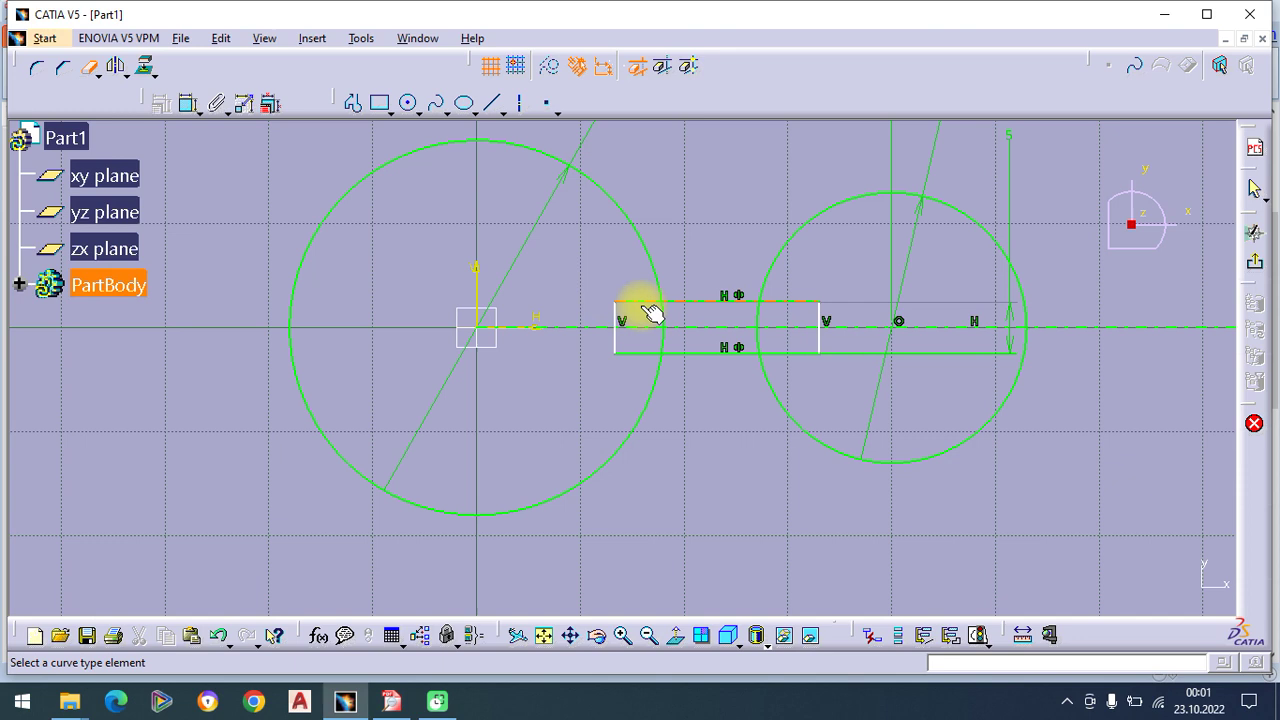
click(614, 321)
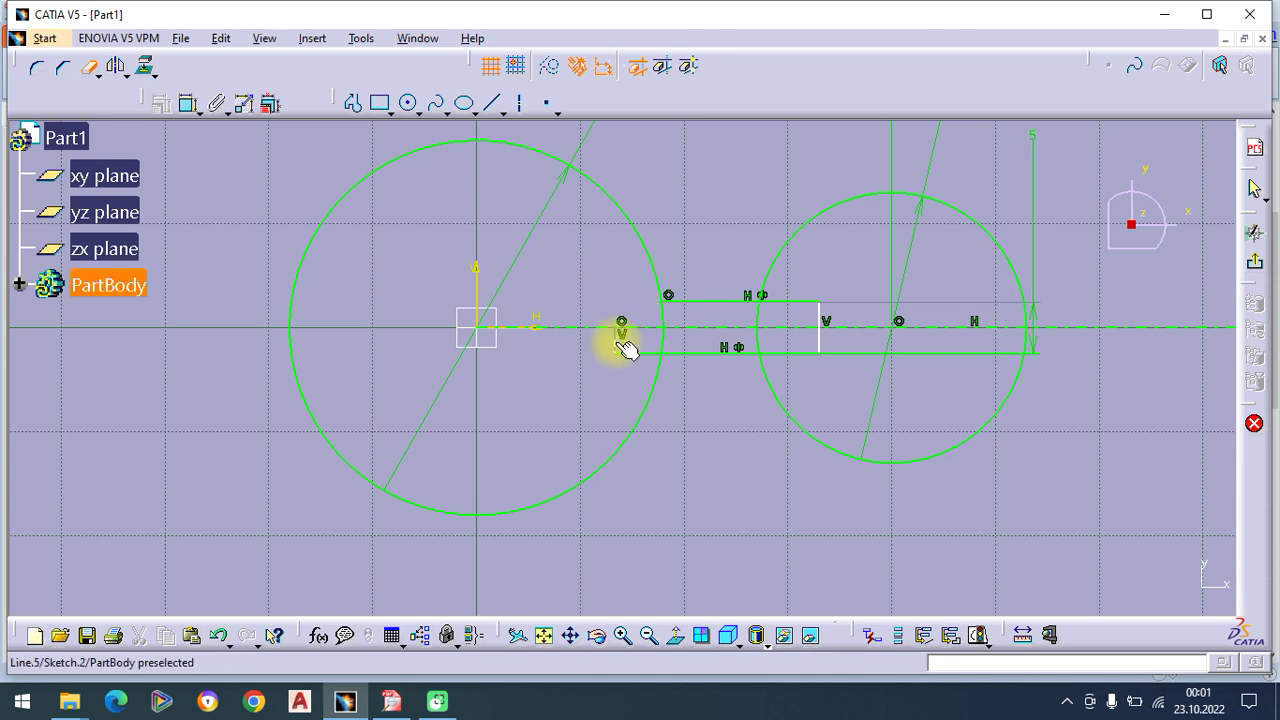
click(623, 352)
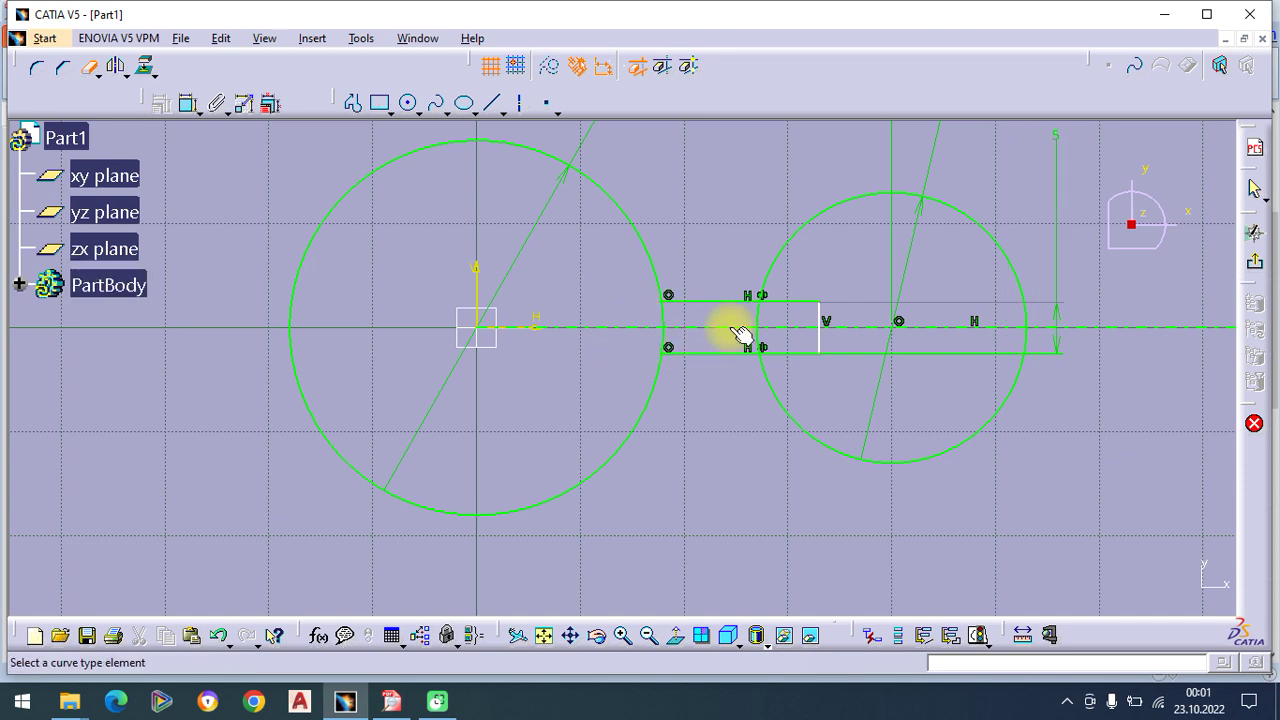
click(819, 346)
click(808, 301)
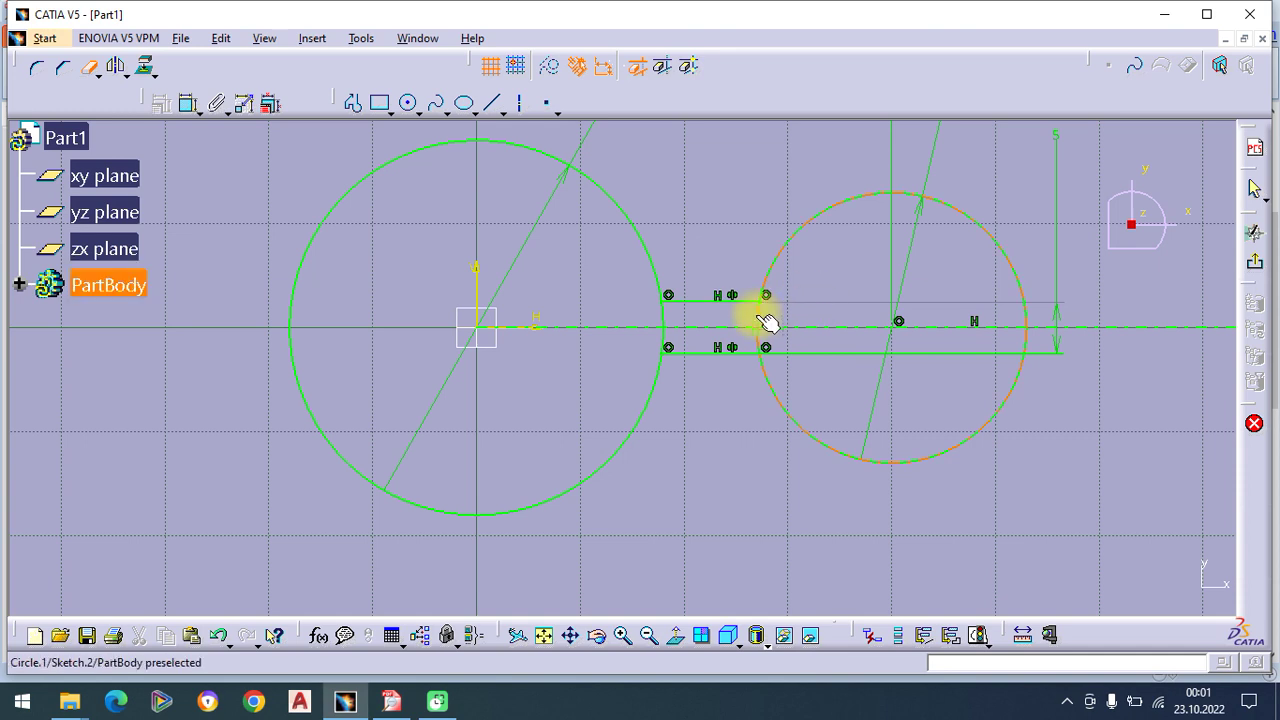
Step: Trim away the arc of each circle between the web lines to form one closed profile, and exit the sketch
click(757, 321)
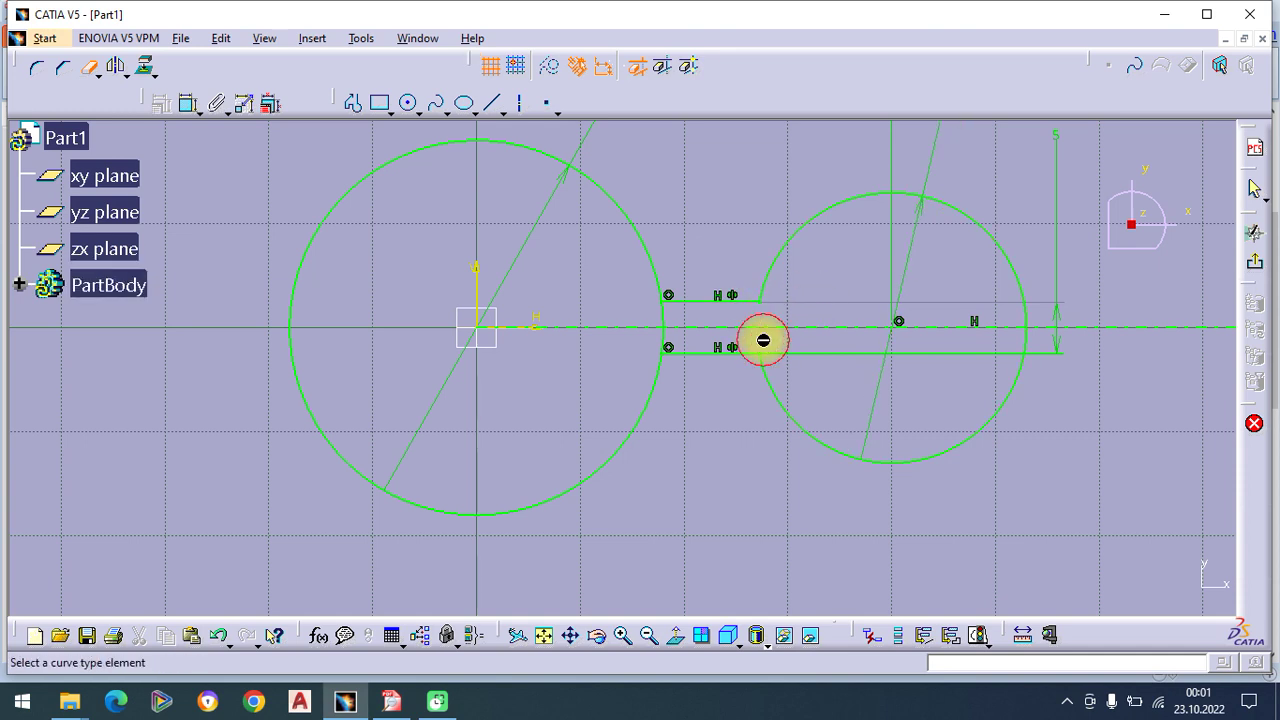
click(666, 322)
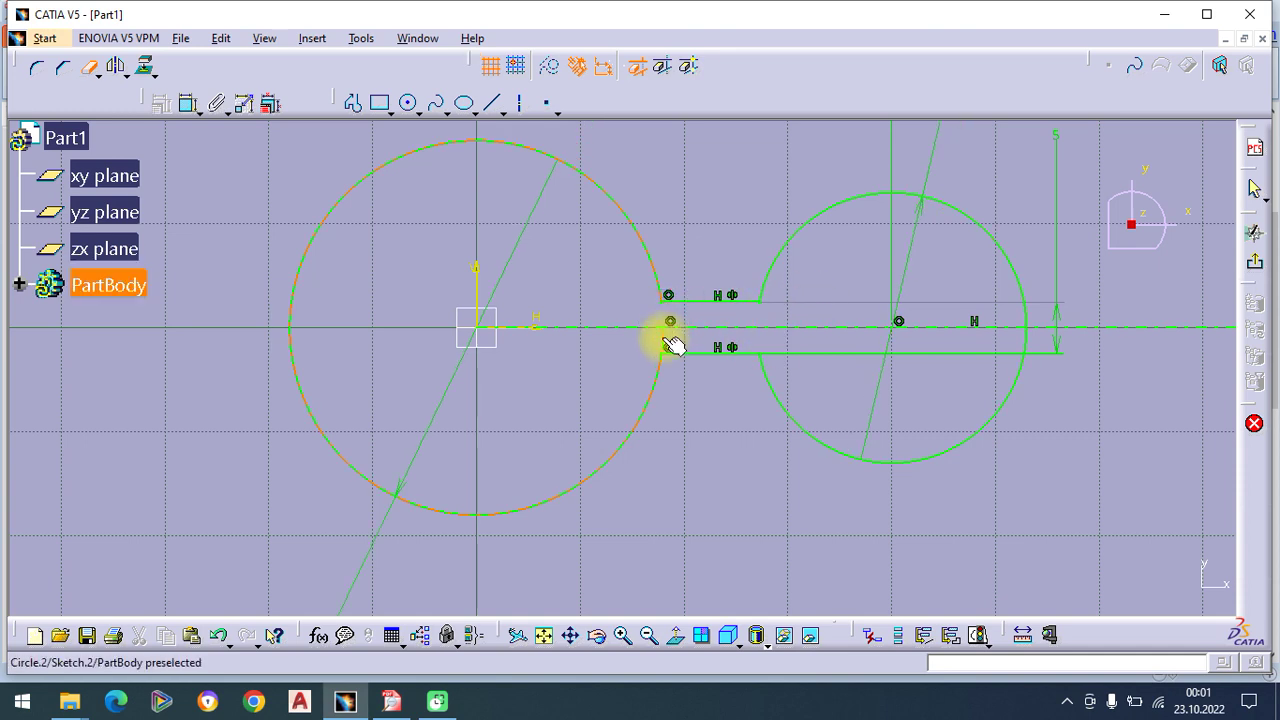
mouse_move(737, 335)
middle_down()
mouse_move(711, 311)
mouse_move(711, 370)
middle_up()
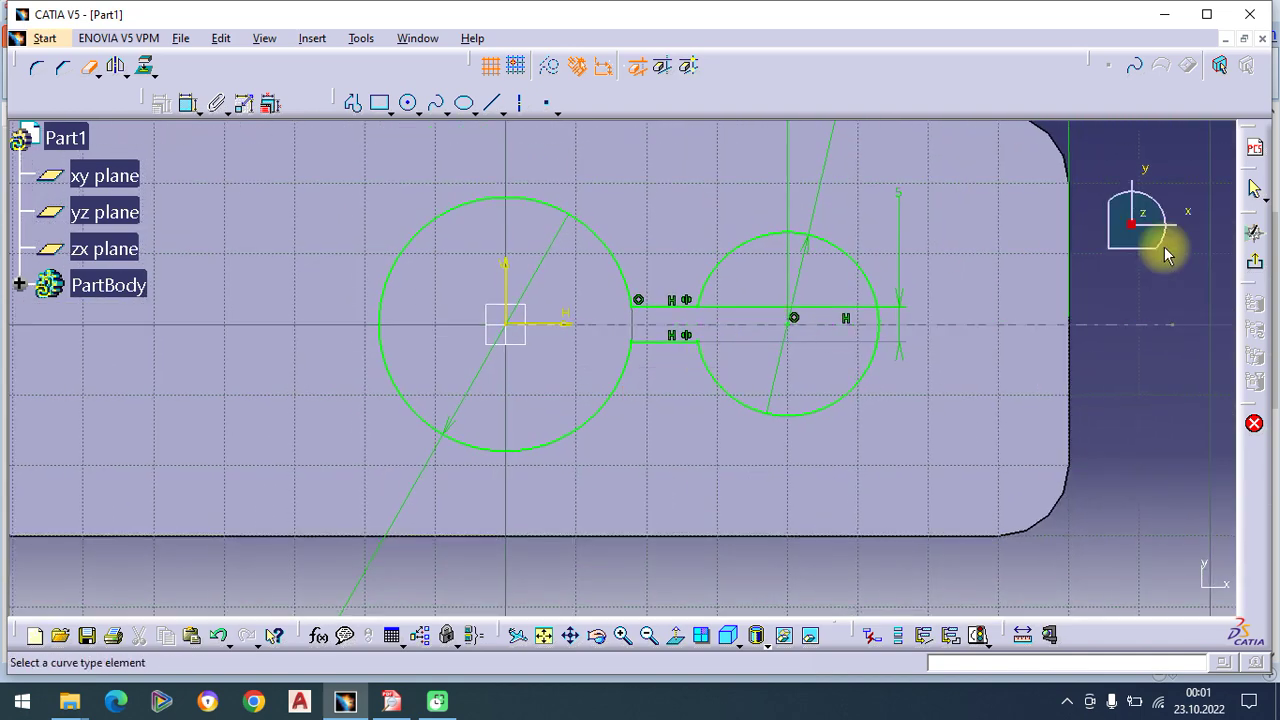
click(1254, 262)
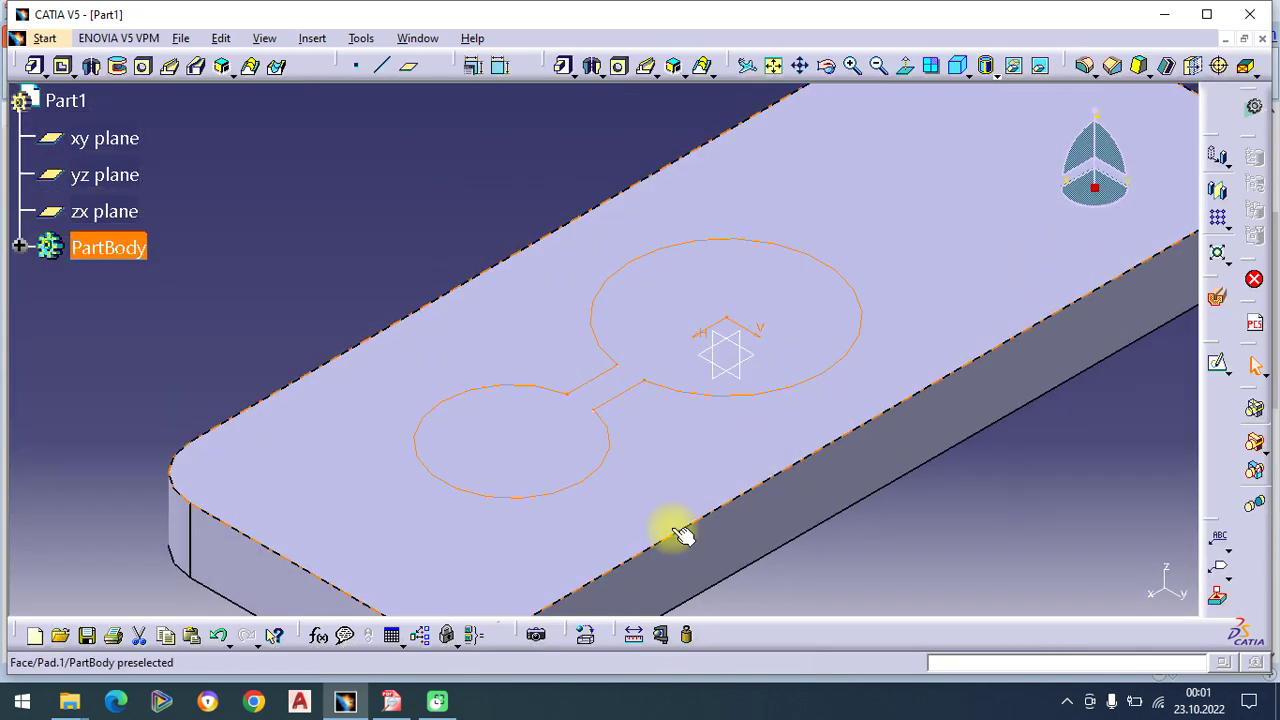
Step: Check the boss height in the PDF drawing, then pad the boss-and-web profile upward by 24 mm
middle_drag(668, 475, 657, 423)
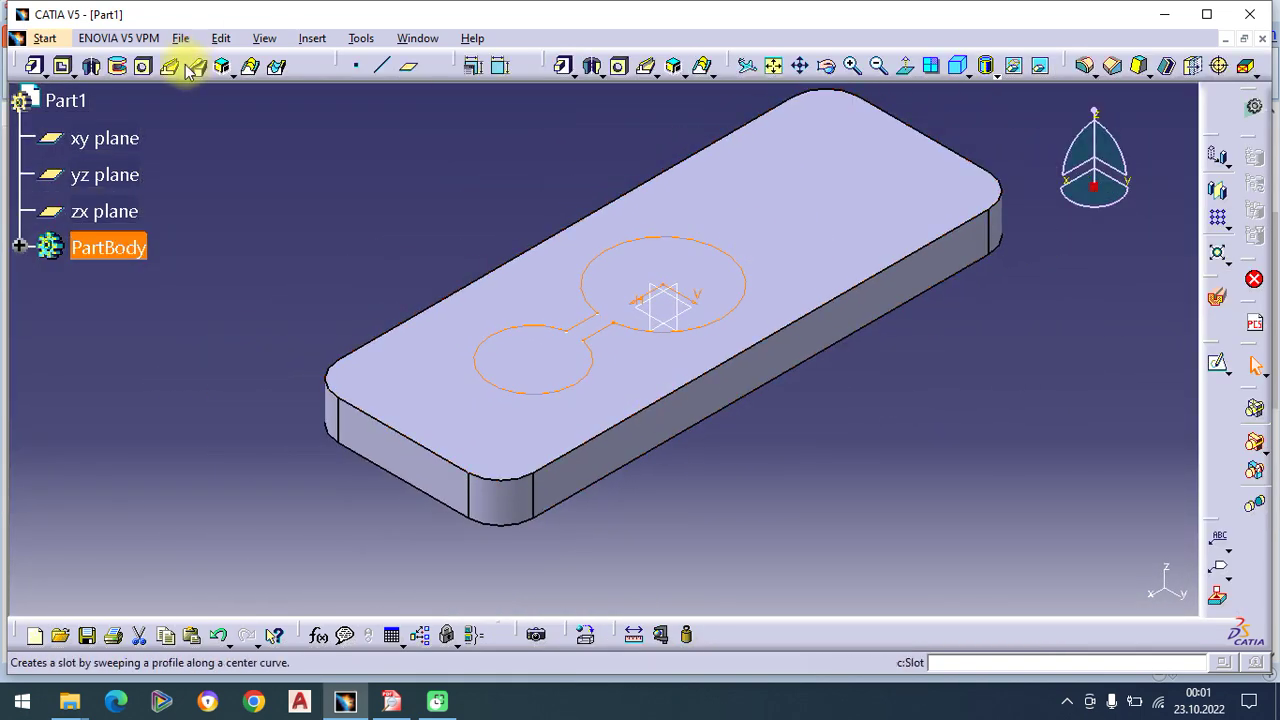
click(30, 70)
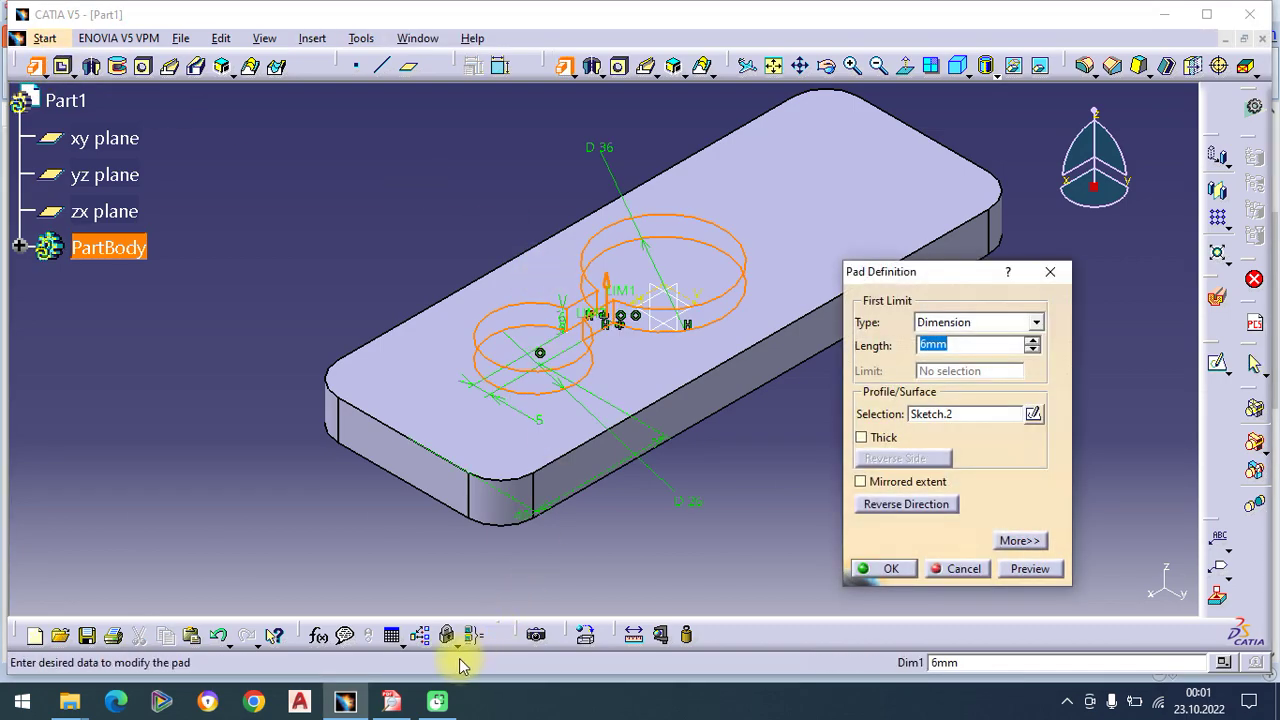
click(393, 703)
scroll(686, 351, up, 2)
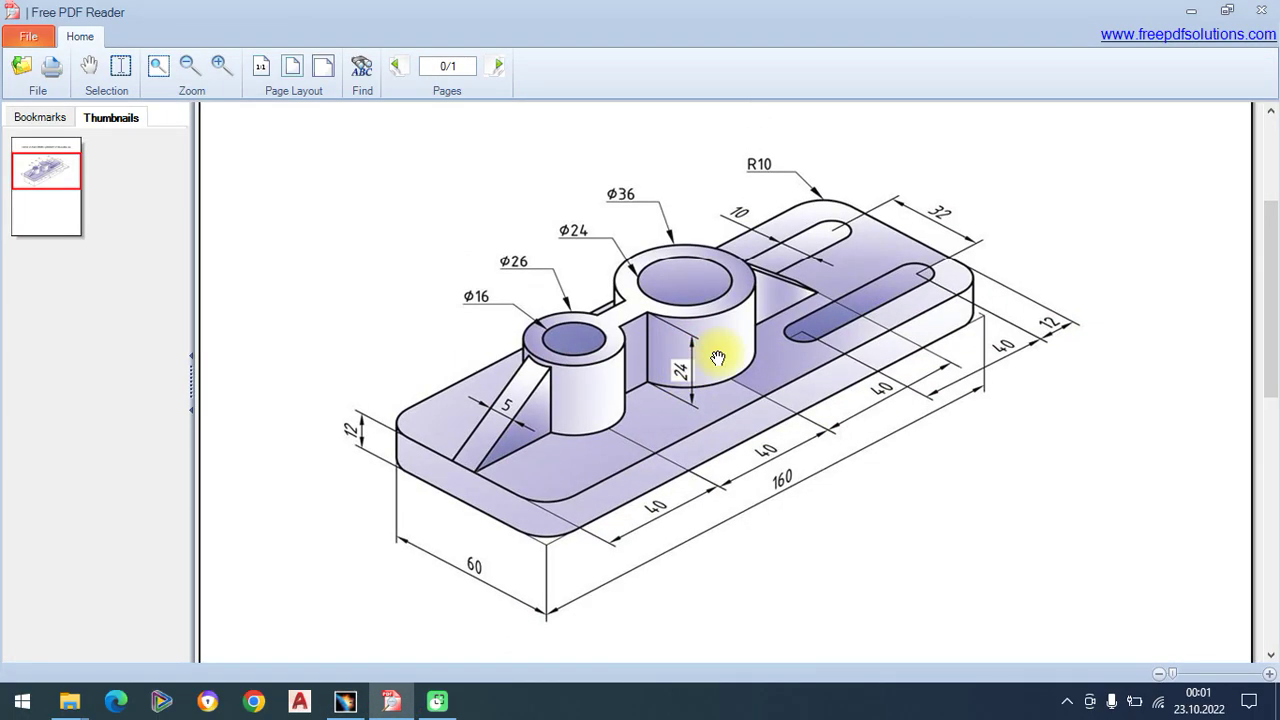
click(345, 701)
text(20)
key(Return)
click(886, 363)
middle_drag(886, 363, 686, 271)
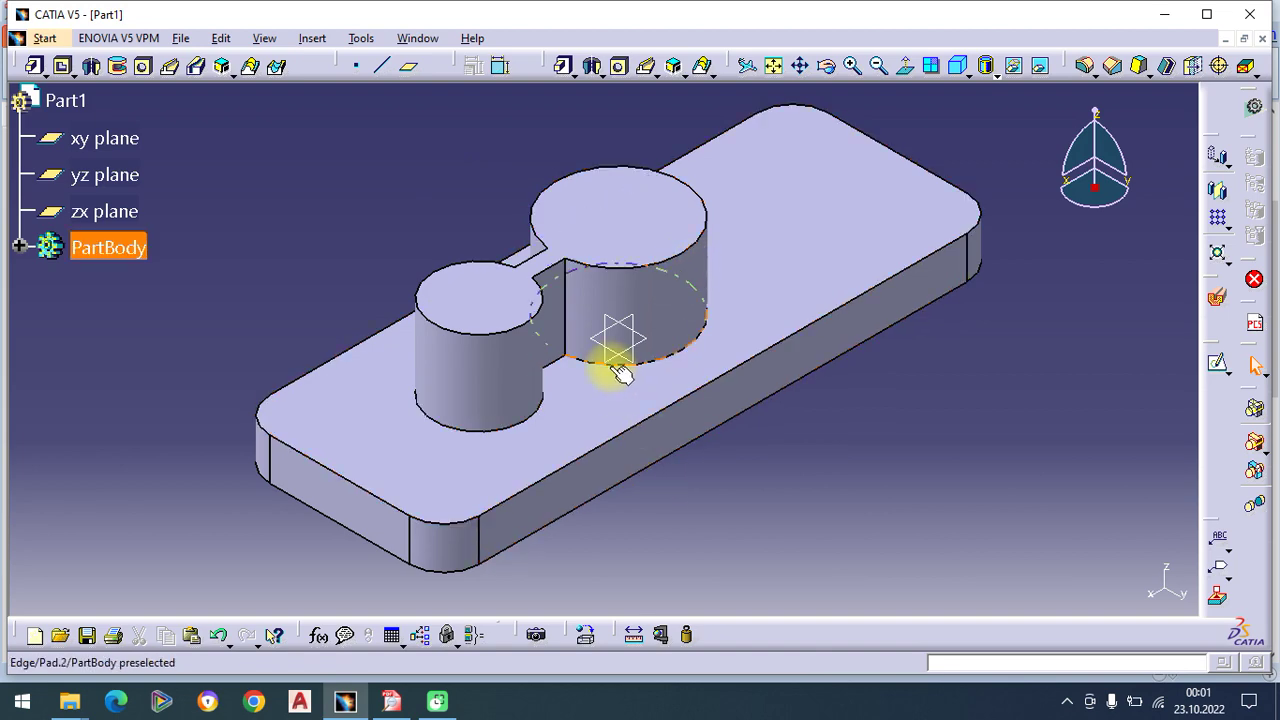
Step: Open a new sketch on the zx plane and check the rib beside the smaller boss in the PDF drawing
click(1217, 364)
mouse_move(489, 283)
middle_down()
mouse_move(566, 323)
mouse_move(523, 366)
middle_up()
click(395, 701)
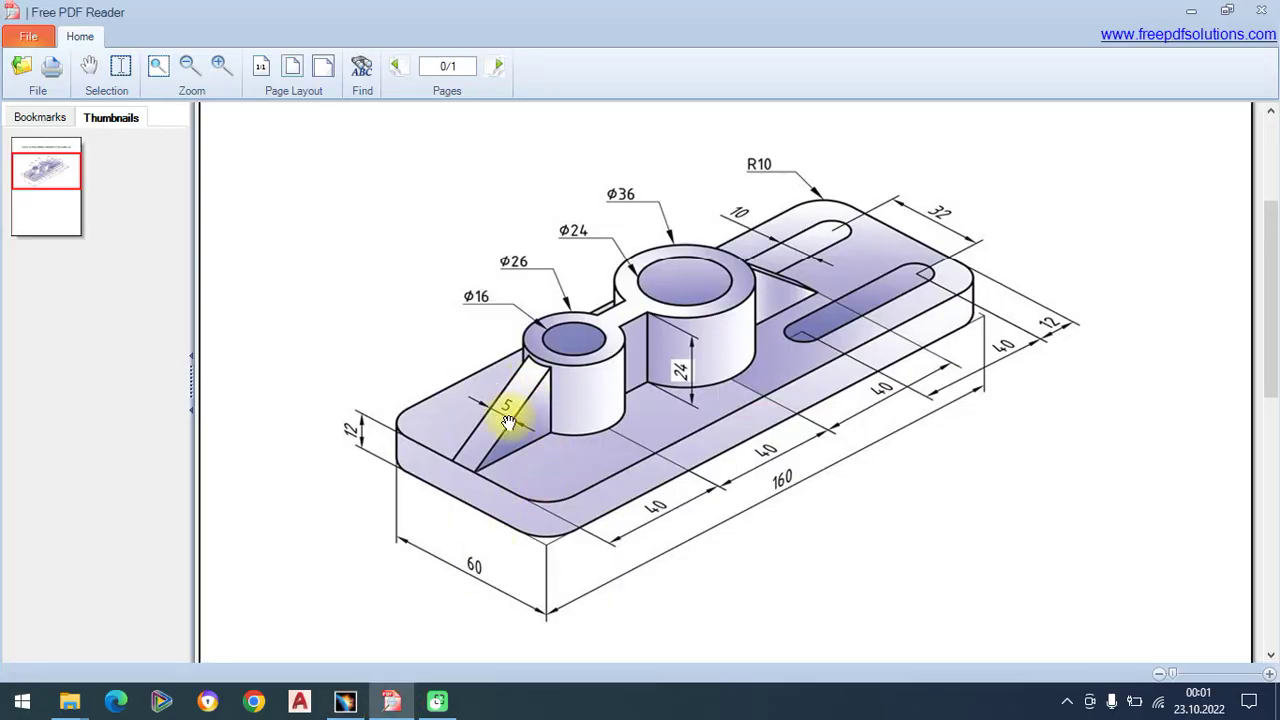
click(342, 699)
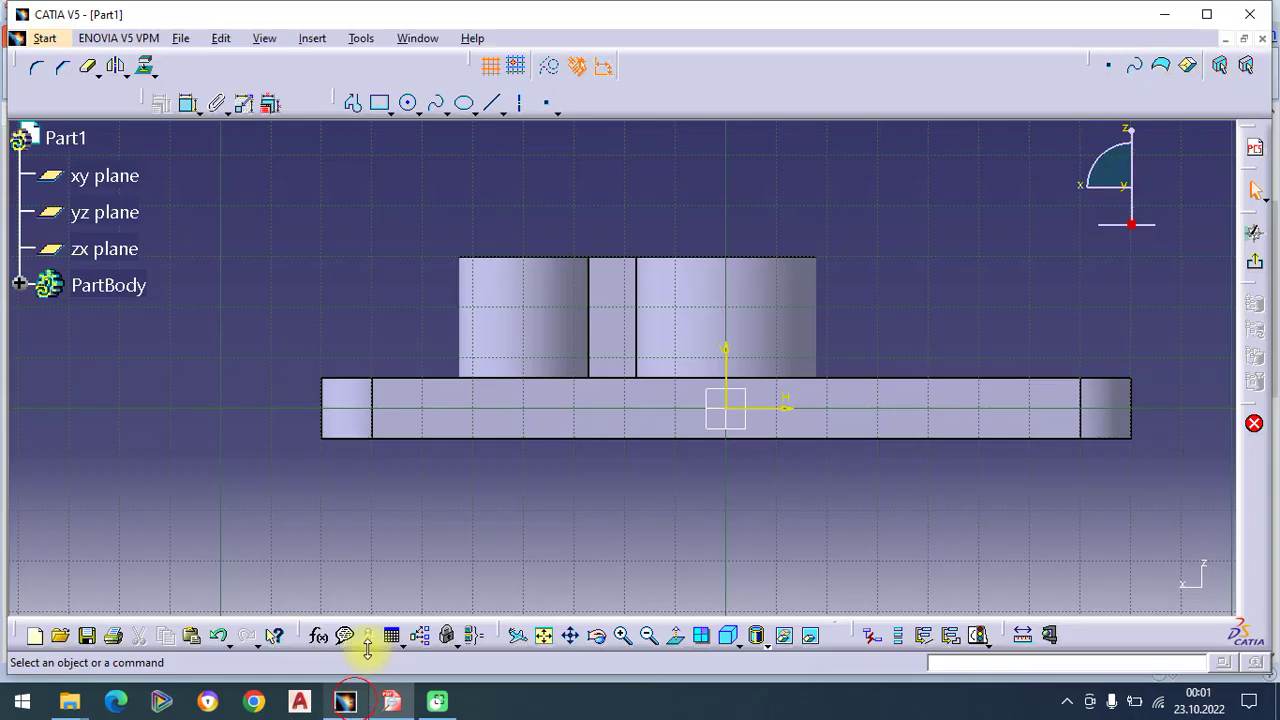
Step: Draw a slanted rib line from the smaller boss's top outer corner, about H -53, V 30 mm, to about H -75, V 7 mm
click(353, 105)
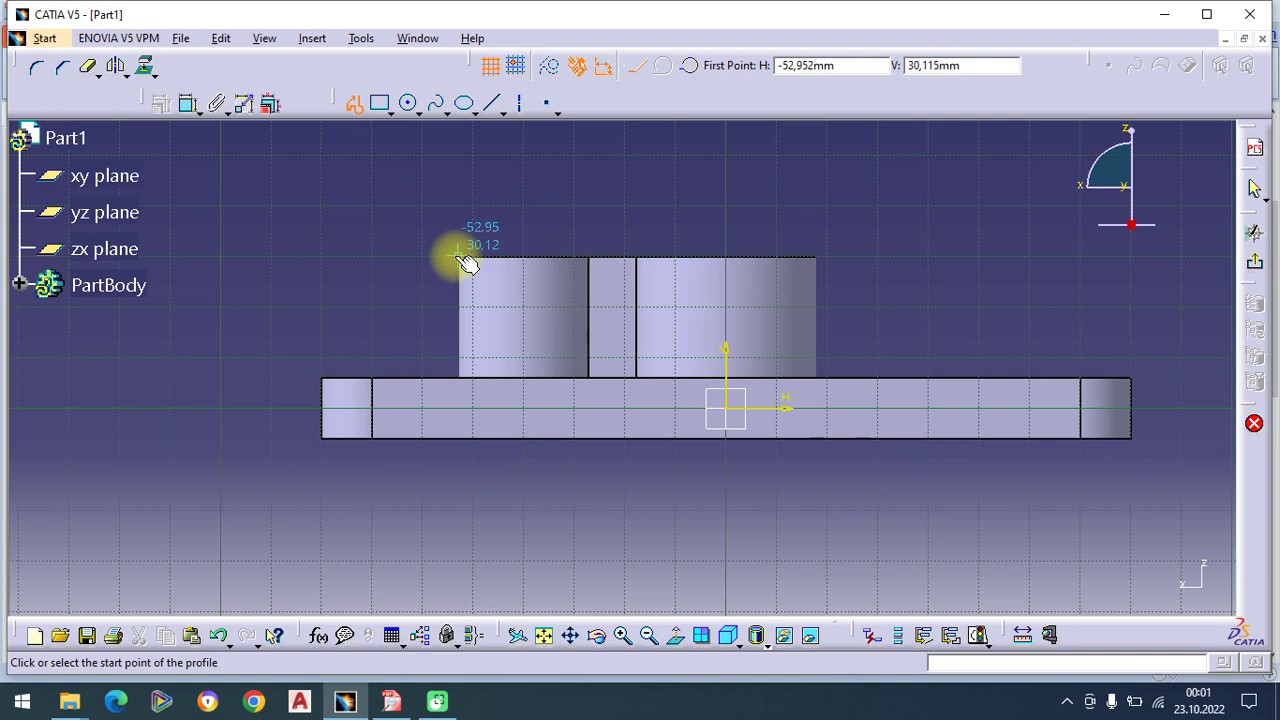
click(345, 370)
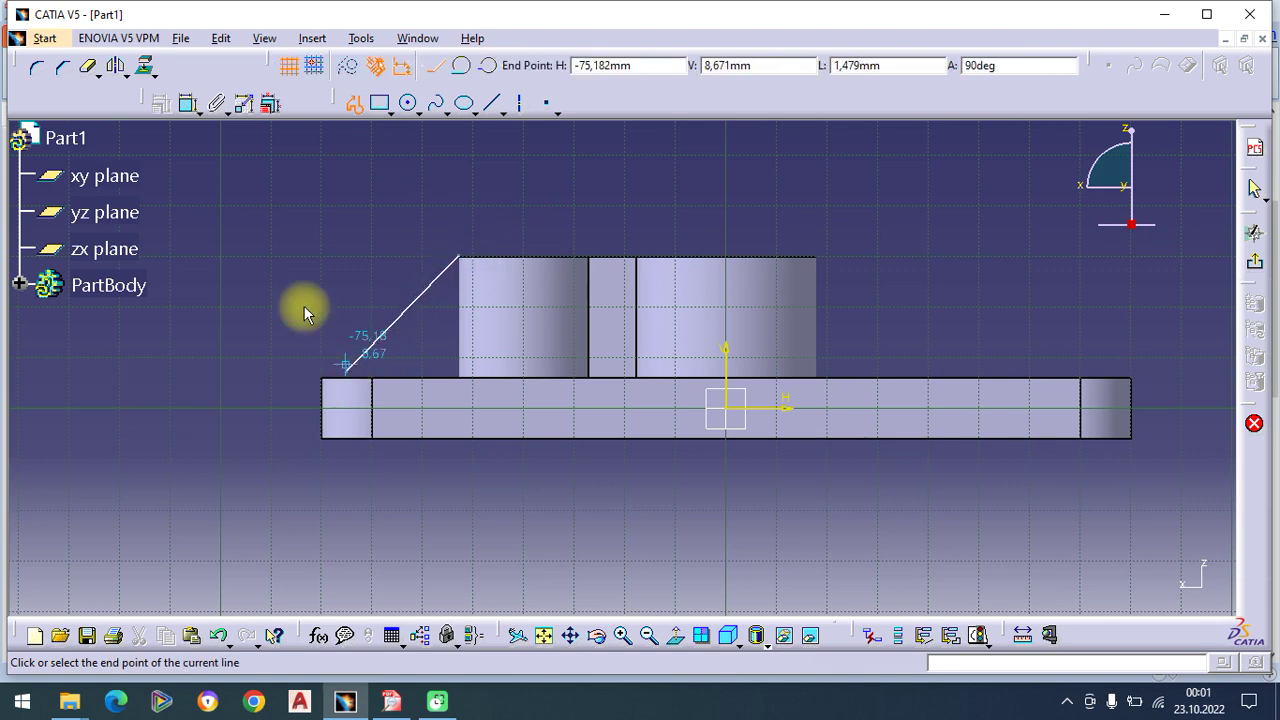
key(Escape)
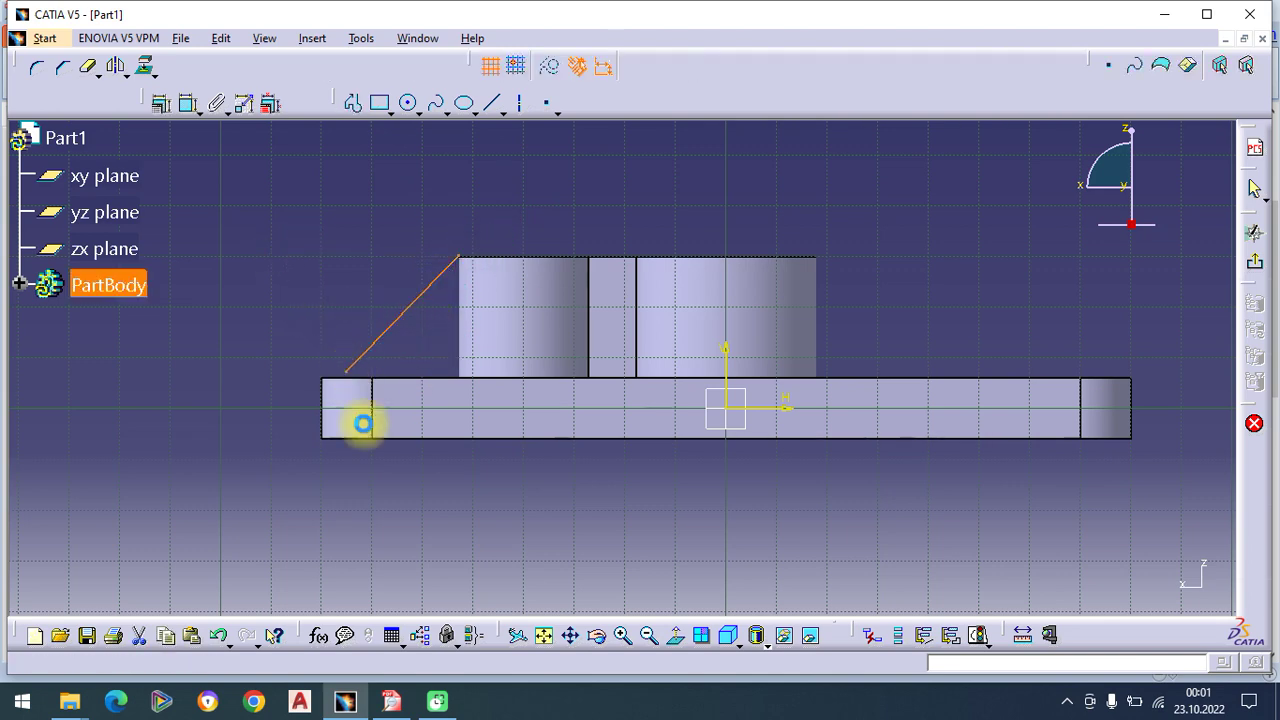
Step: Check the rib in the PDF drawing again, then move the slanted line's upper endpoint outward, away from the boss's corner
click(393, 703)
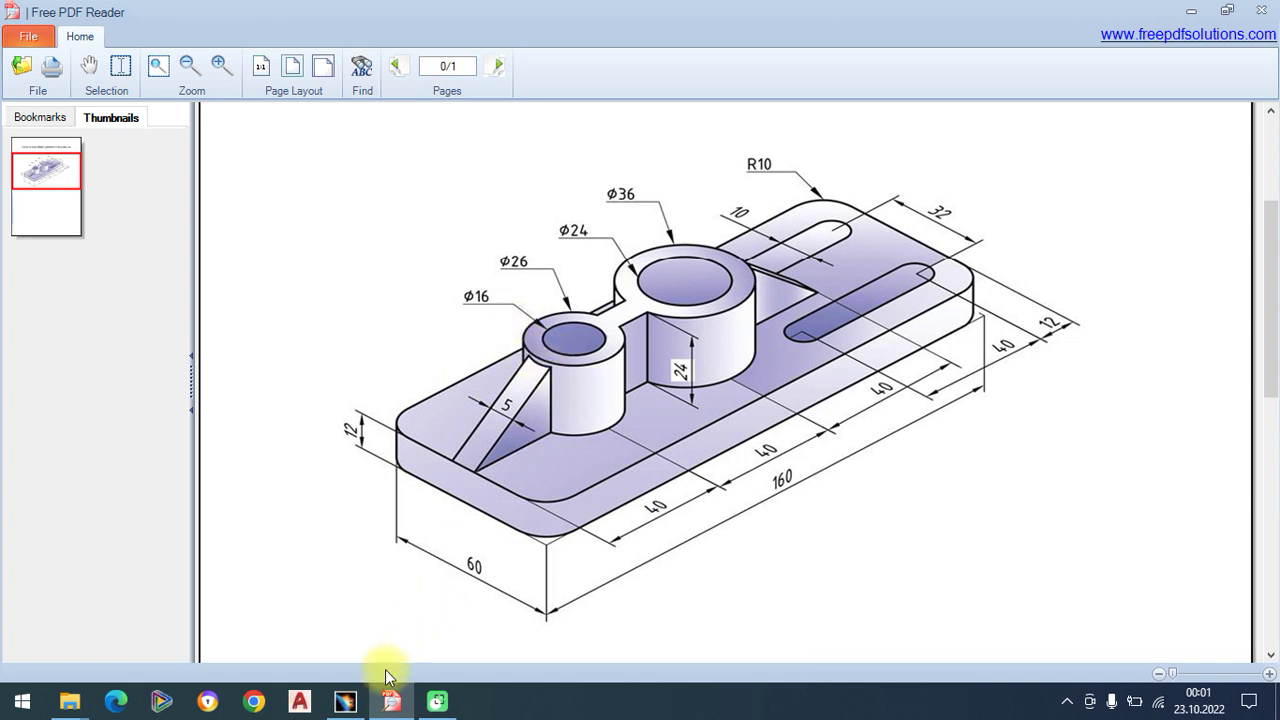
click(345, 701)
mouse_move(580, 437)
middle_down()
mouse_move(580, 480)
mouse_move(595, 455)
middle_up()
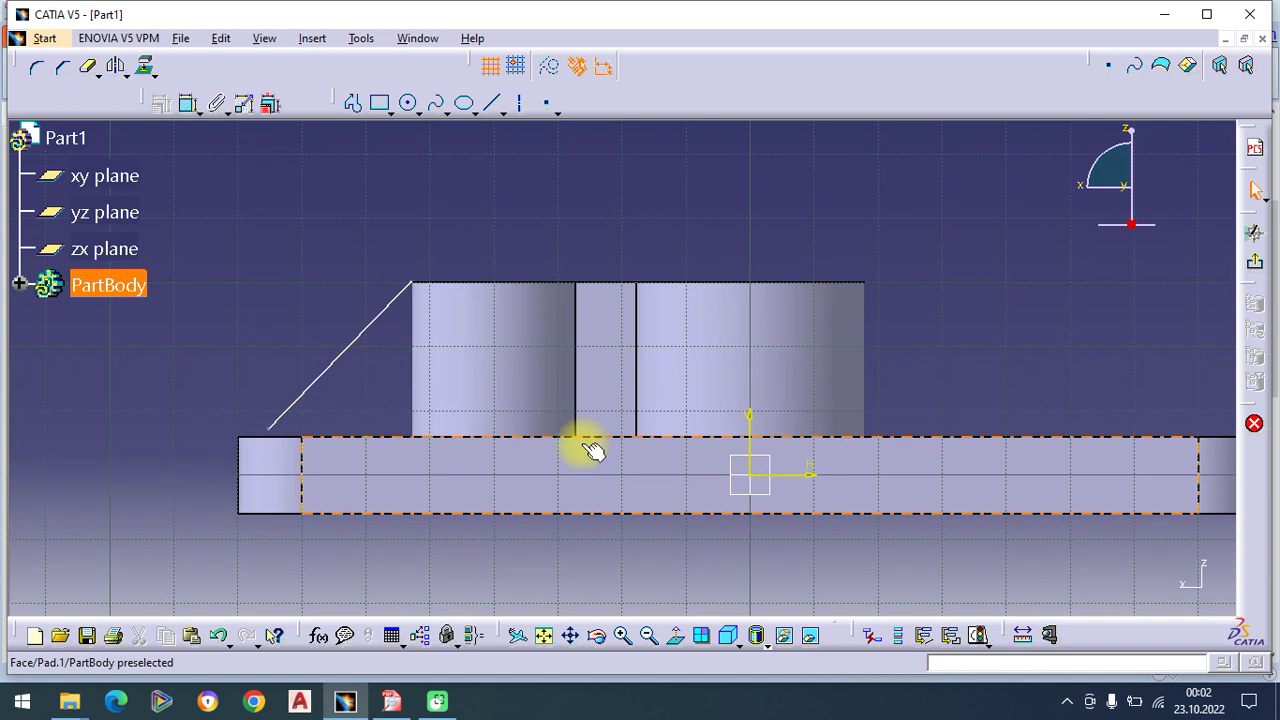
click(410, 300)
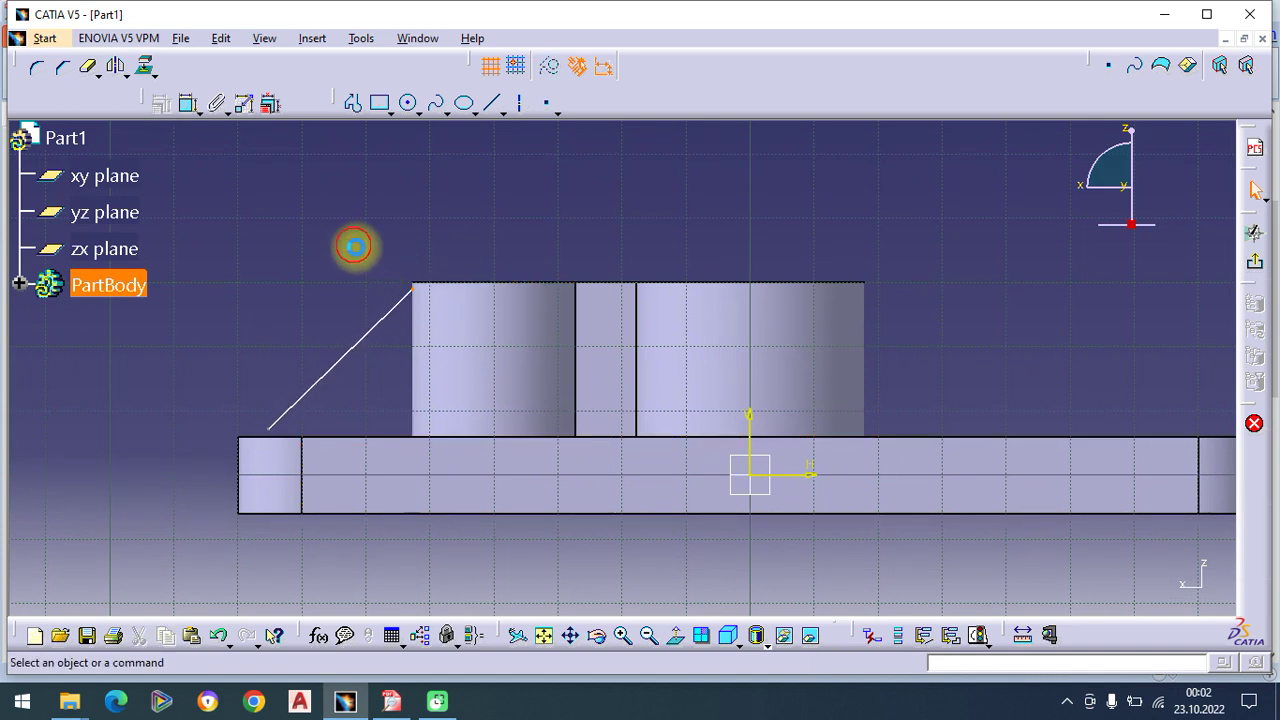
drag(406, 289, 386, 286)
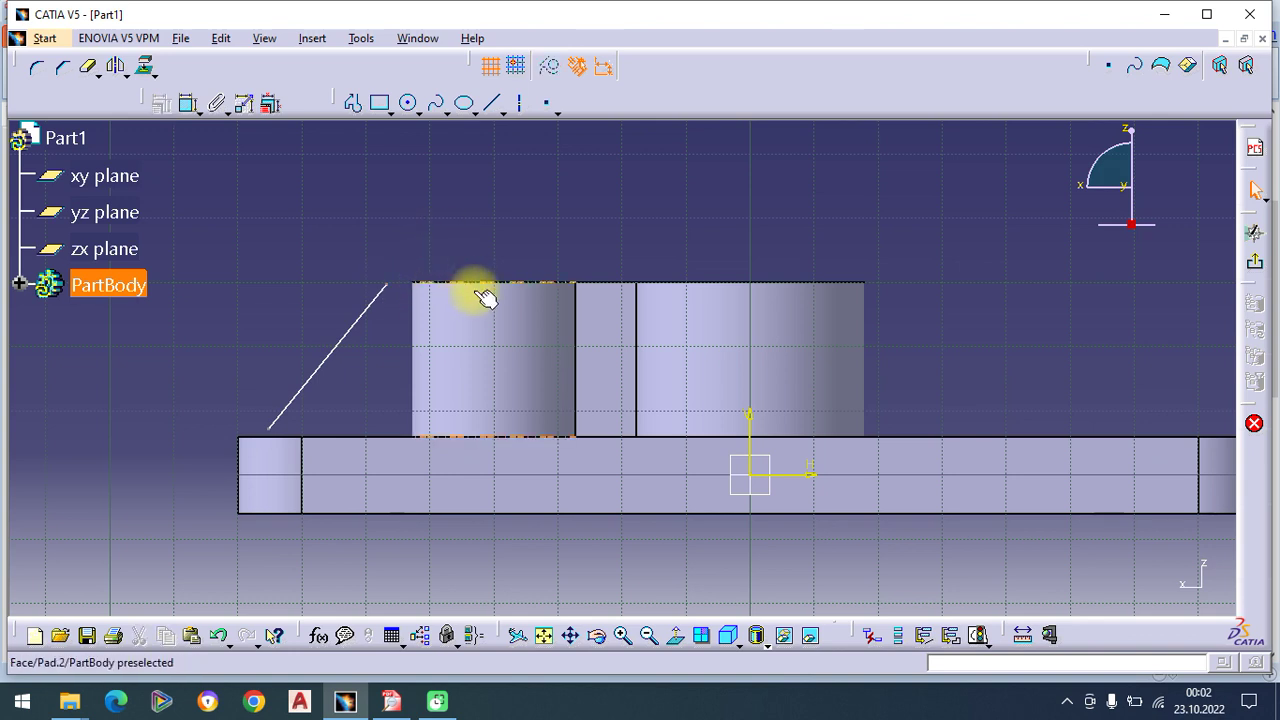
Step: Project the smaller boss's cylindrical face into the rib sketch and convert the projected outline to construction geometry
click(481, 302)
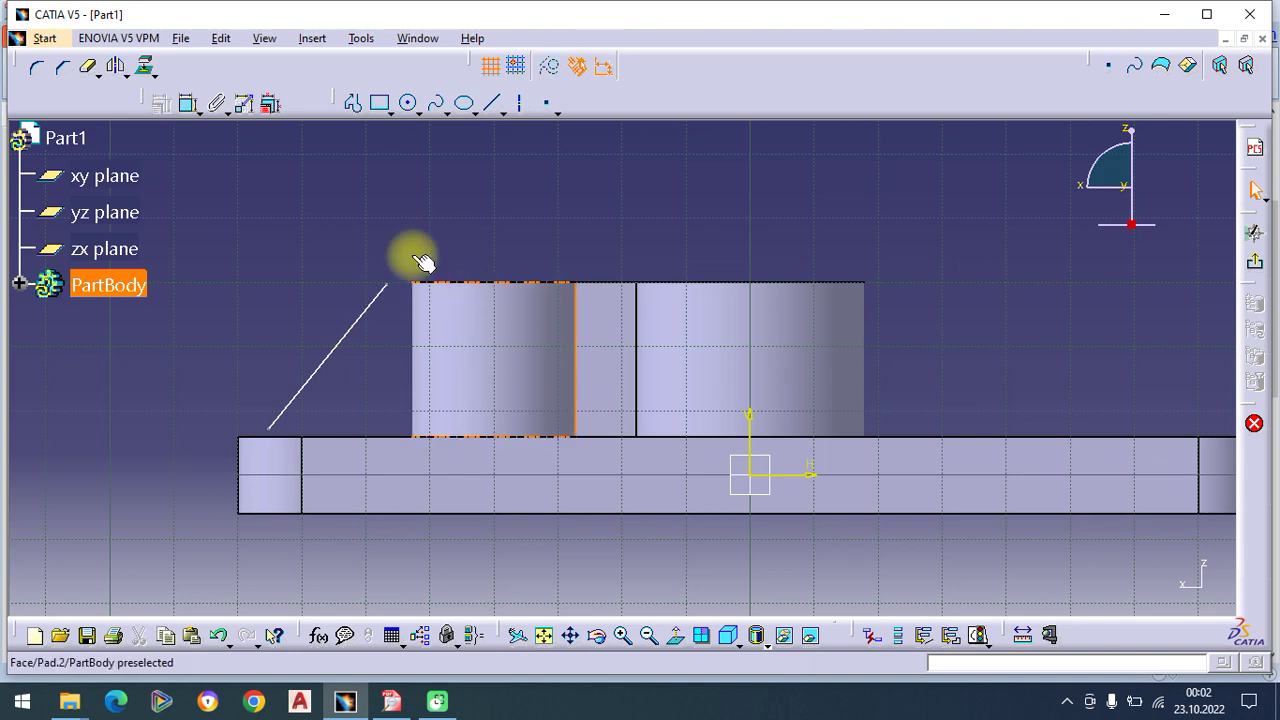
click(143, 65)
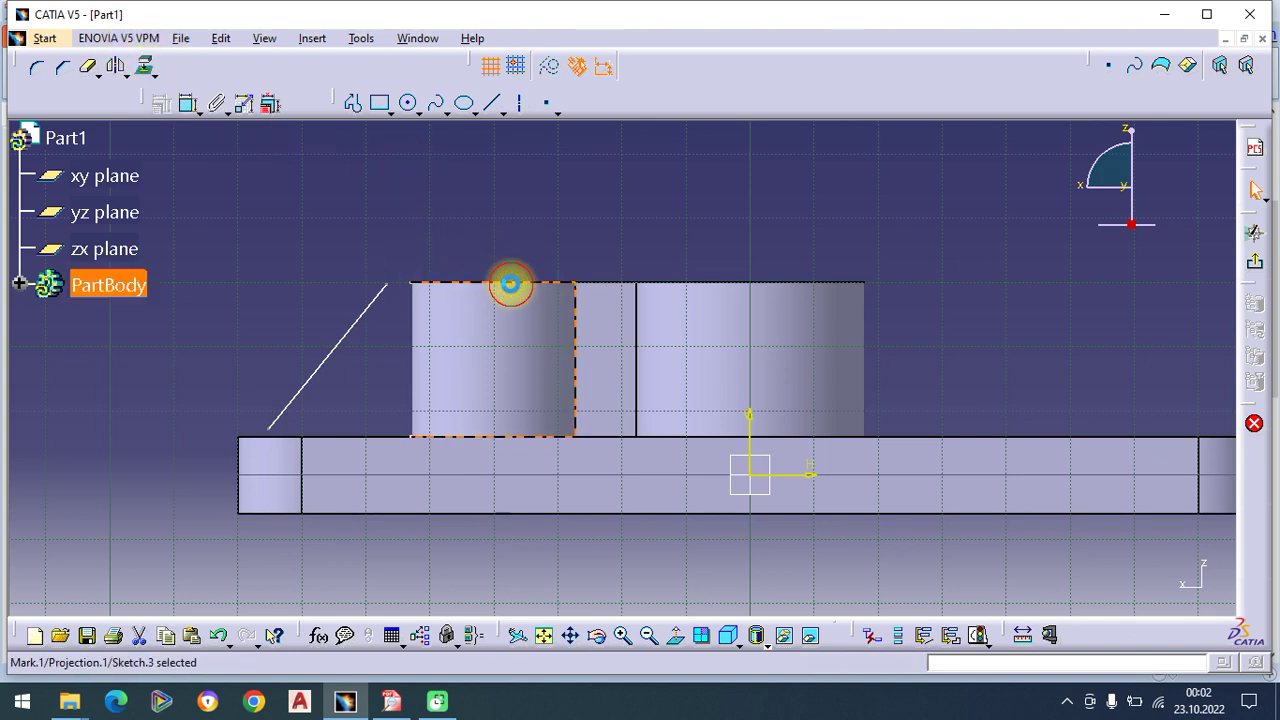
click(551, 65)
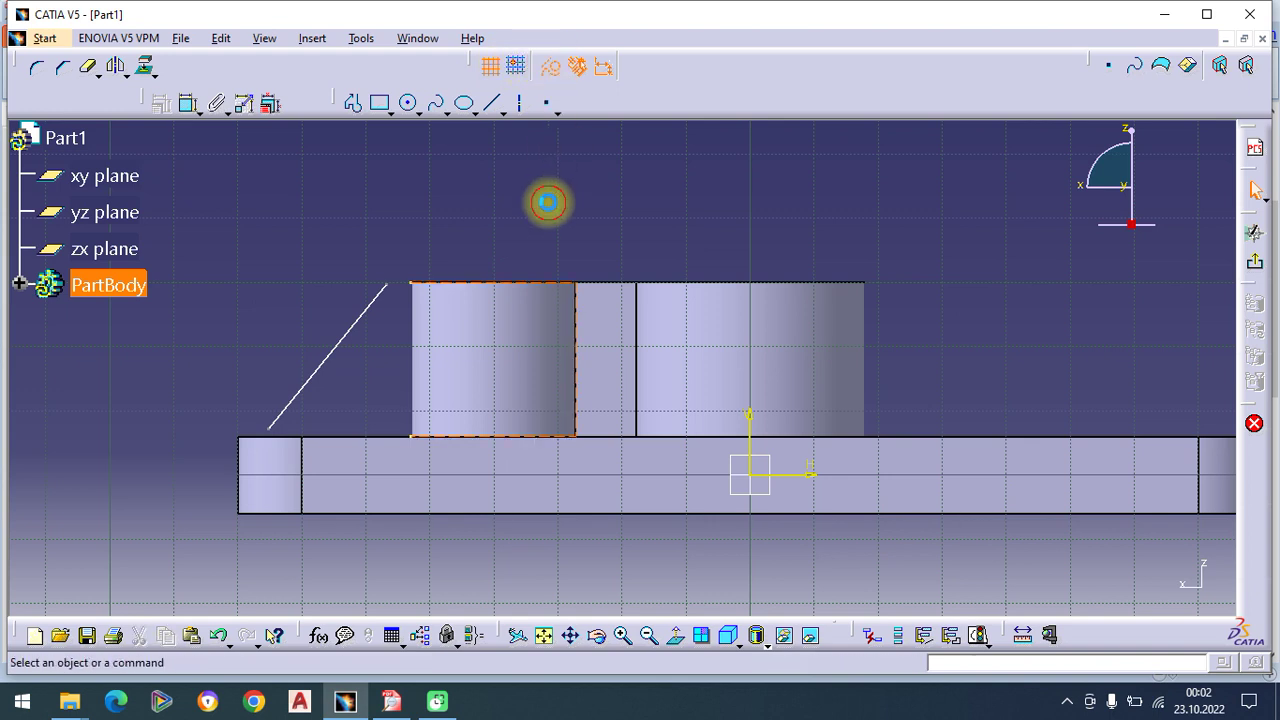
click(545, 200)
Step: Make the slanted rib line's upper endpoint coincident with the outer top corner of the smaller boss's projected outline
click(188, 103)
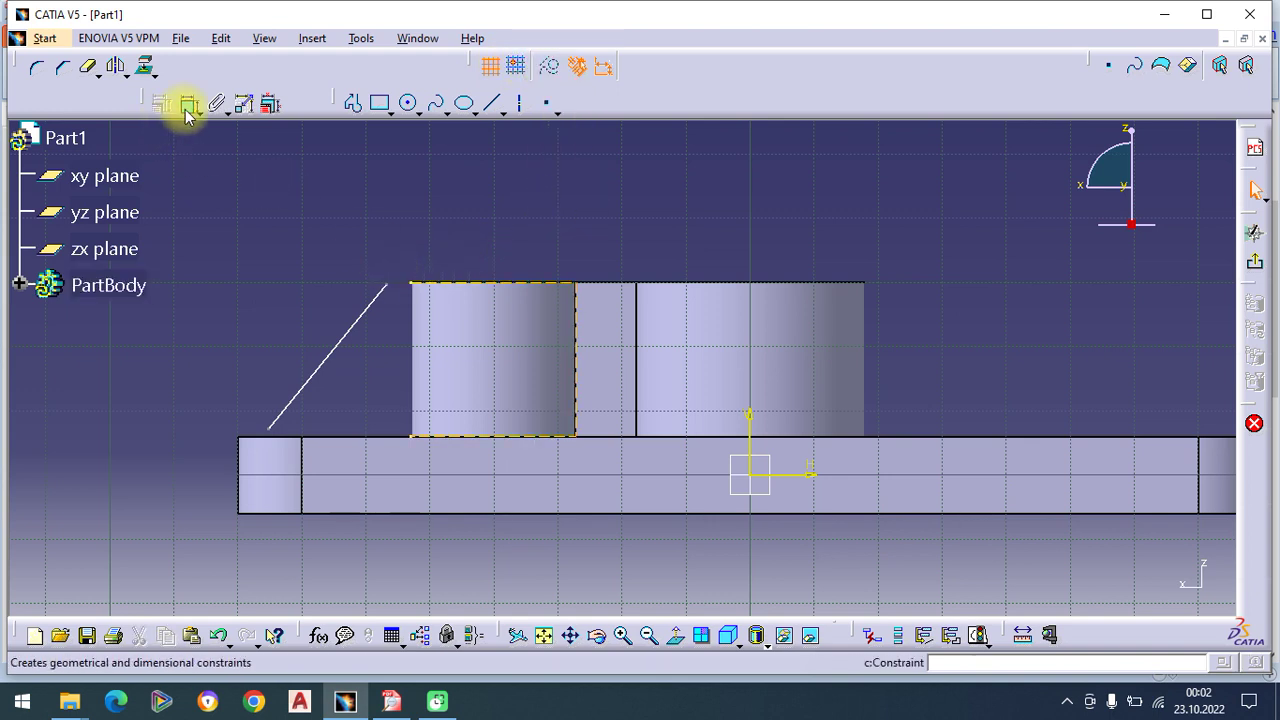
click(408, 289)
right_click(357, 237)
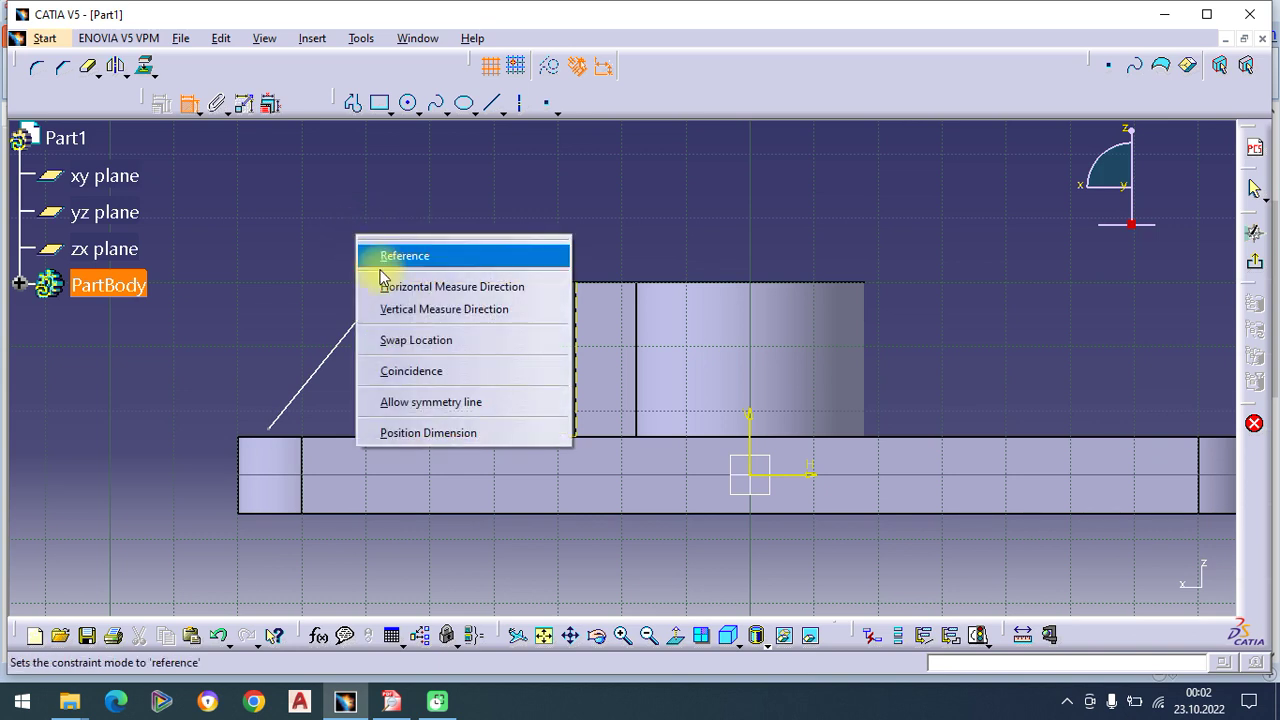
click(411, 371)
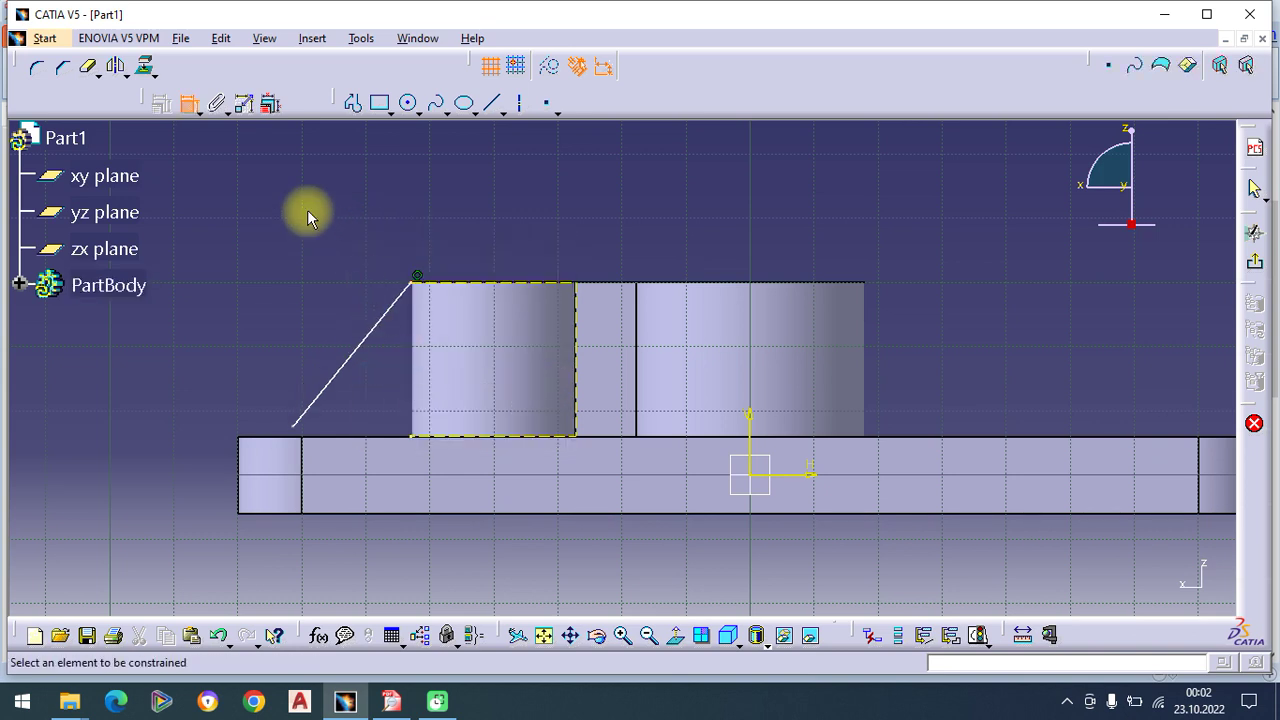
Step: Make the slanted line's lower endpoint coincident with the base plate's top edge and with the plate's outer end
click(293, 427)
click(277, 437)
right_click(220, 365)
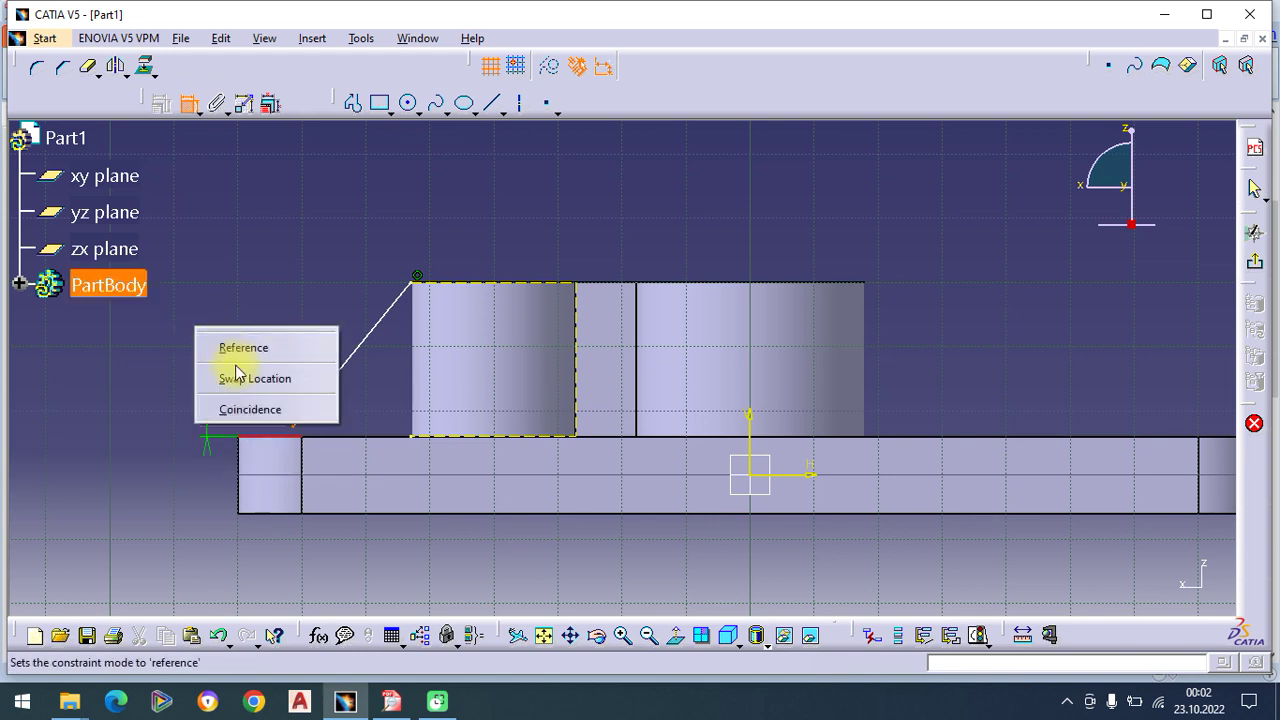
click(243, 408)
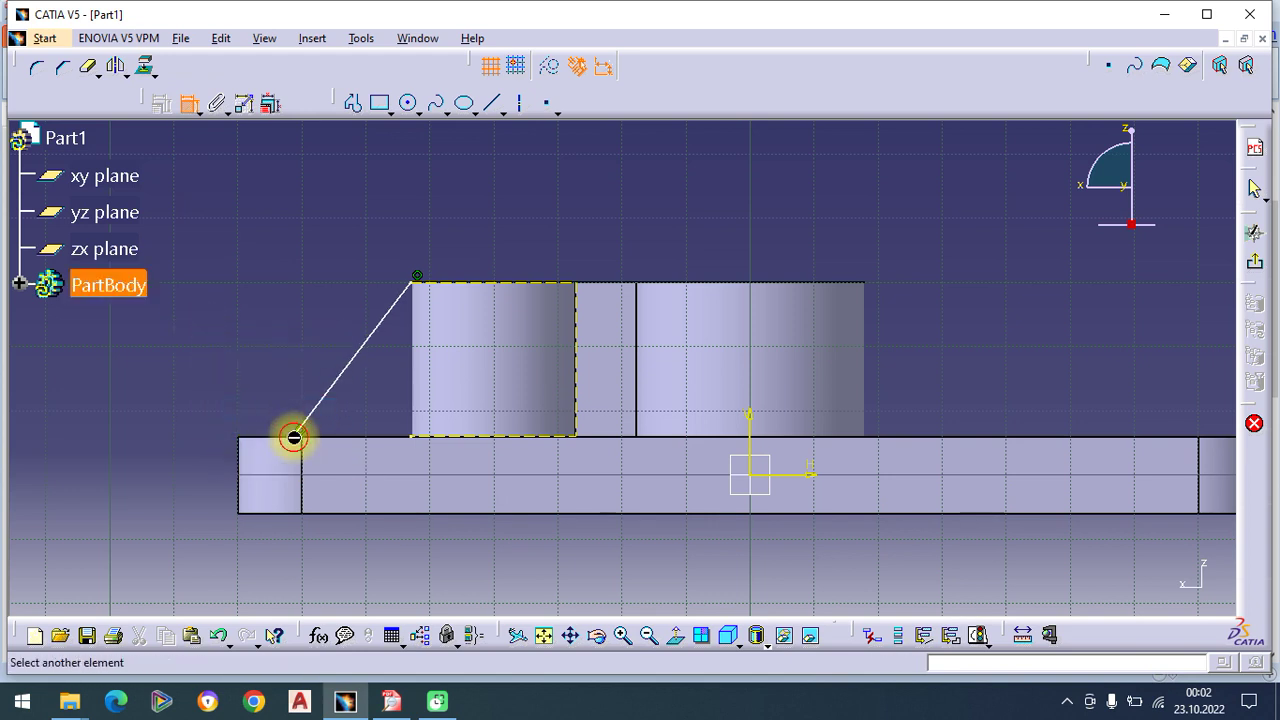
click(293, 438)
right_click(201, 374)
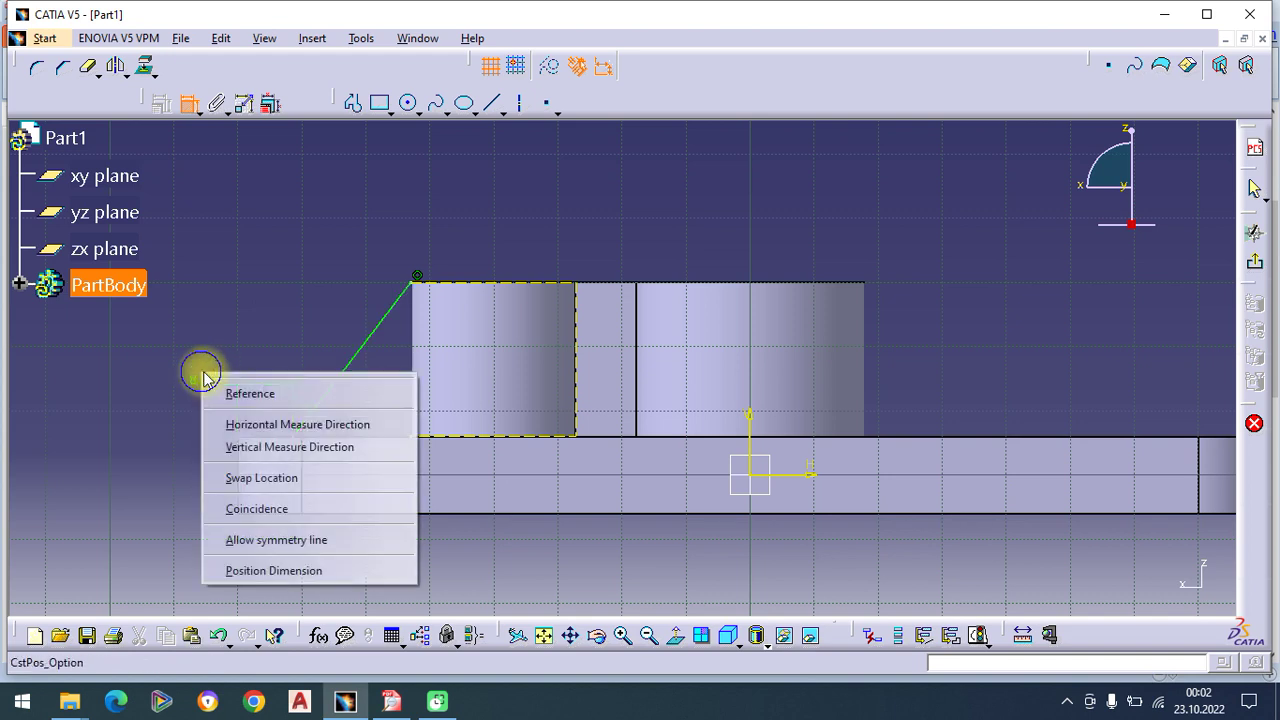
click(253, 511)
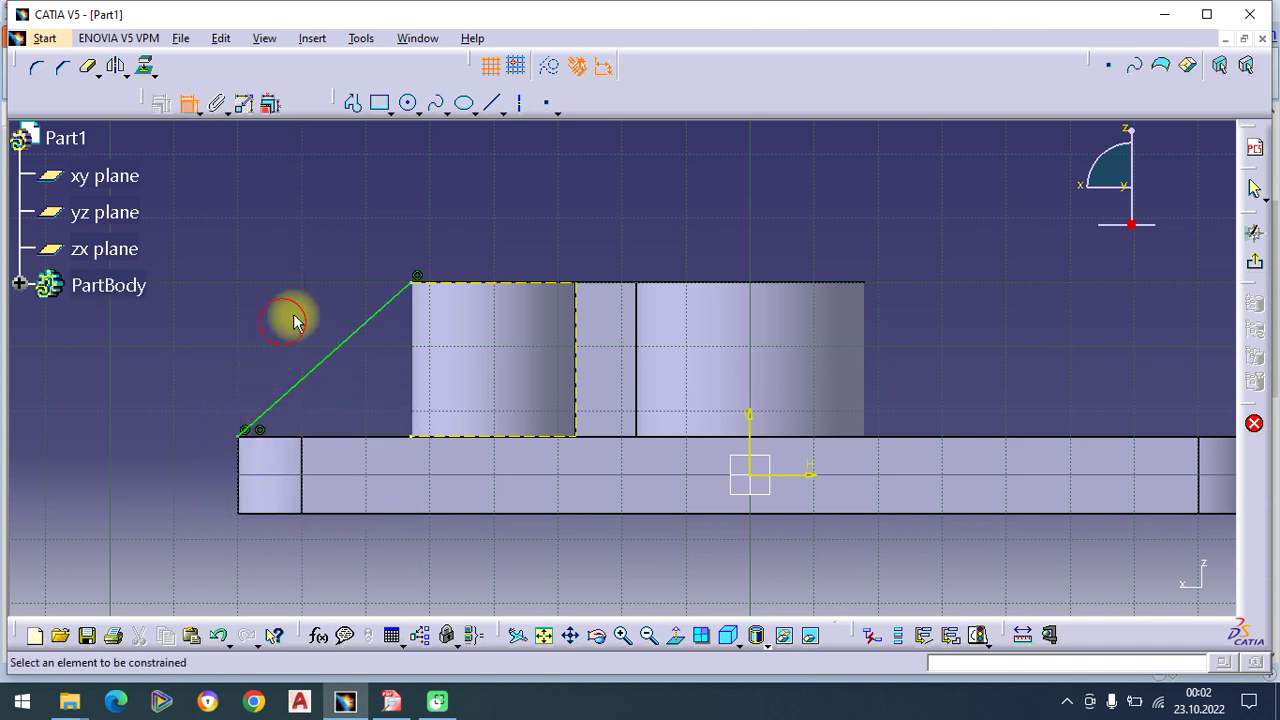
Step: Add a horizontal line along the smaller boss's top edge from the slanted line's upper endpoint, and exit the sketch
click(351, 106)
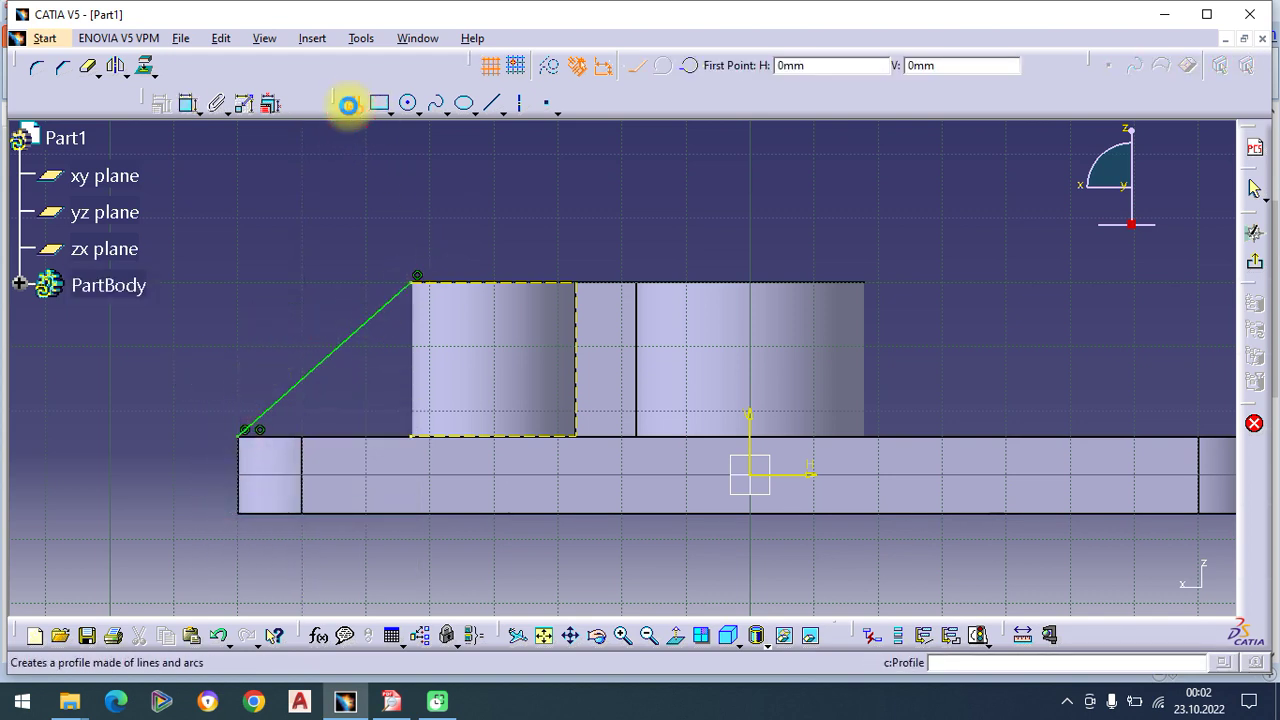
click(418, 287)
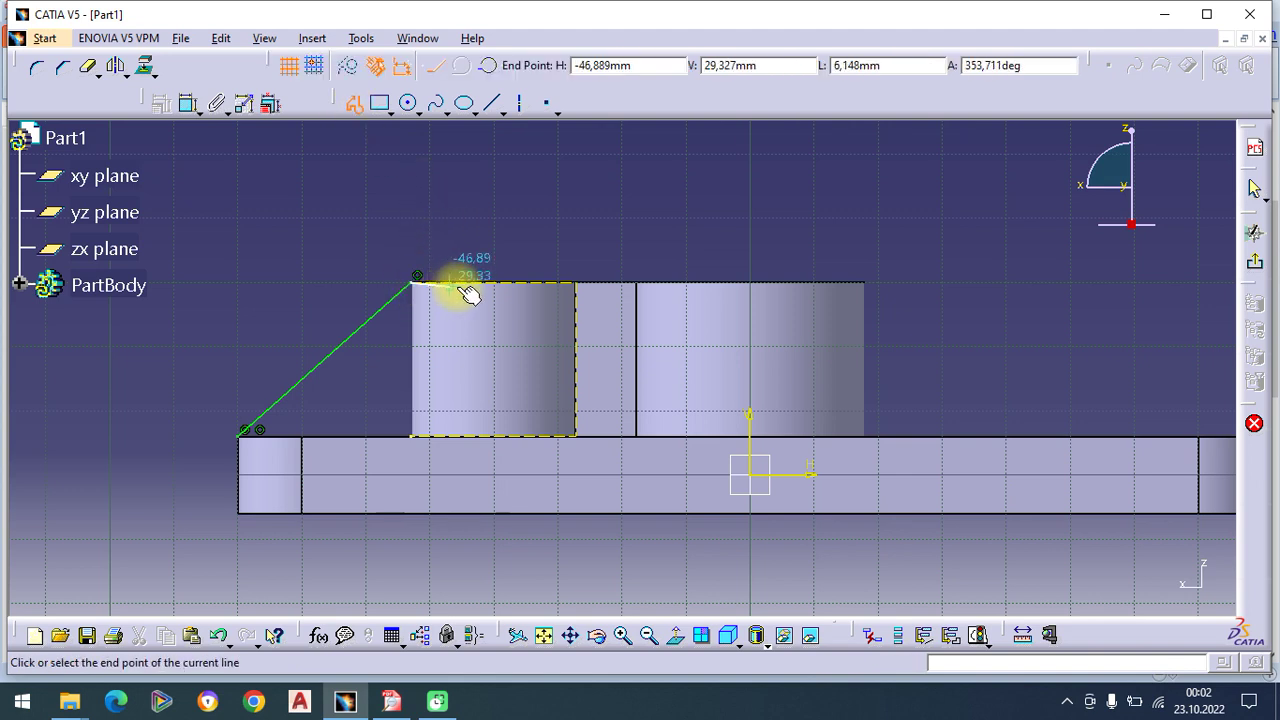
click(512, 283)
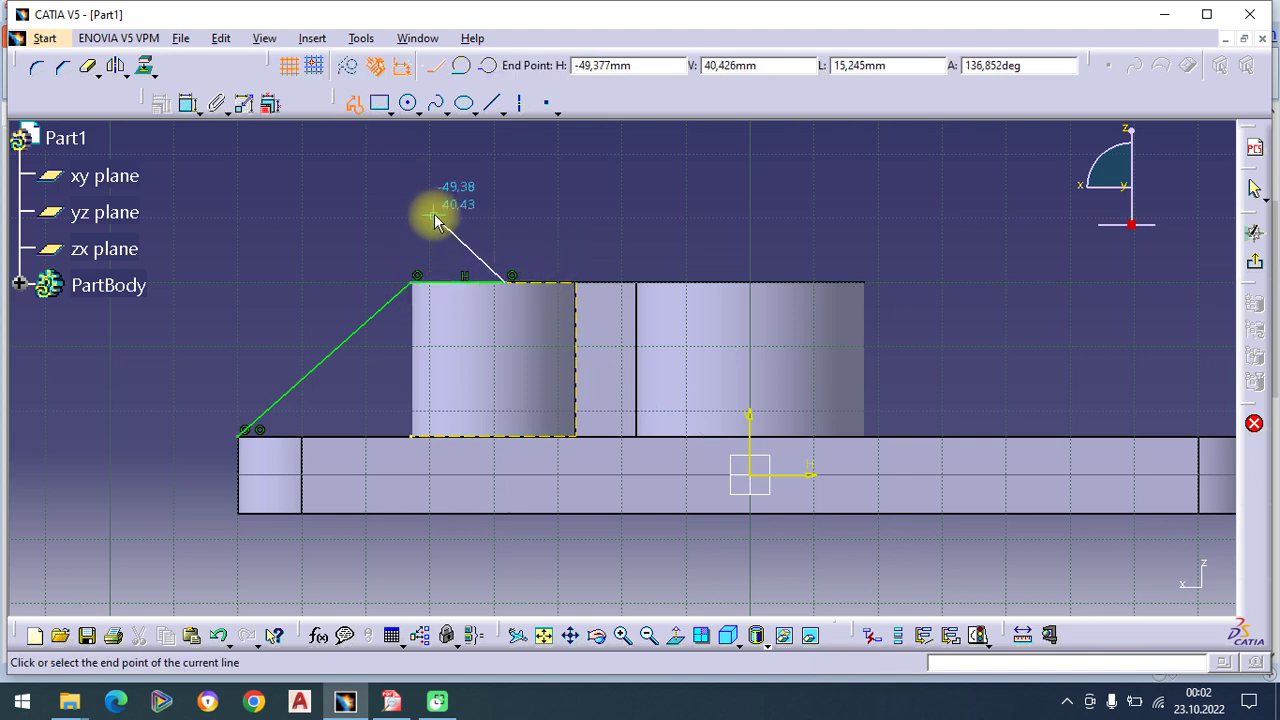
key(Escape)
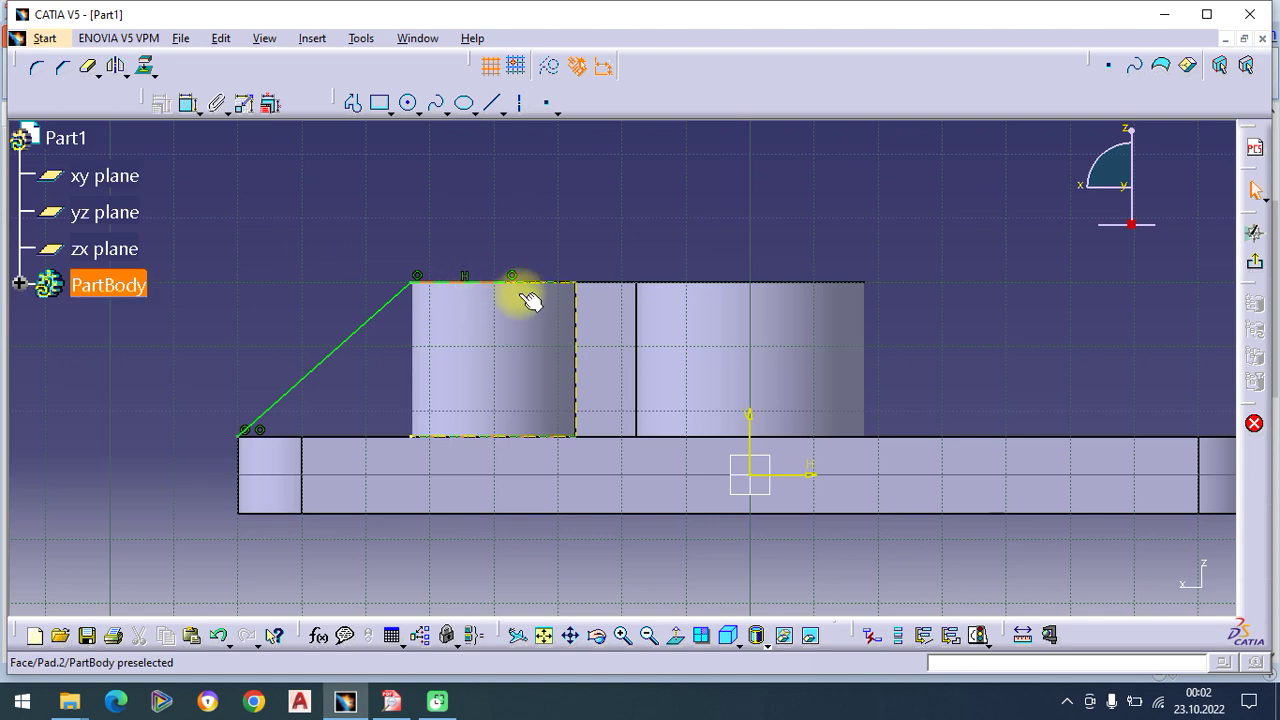
click(1256, 268)
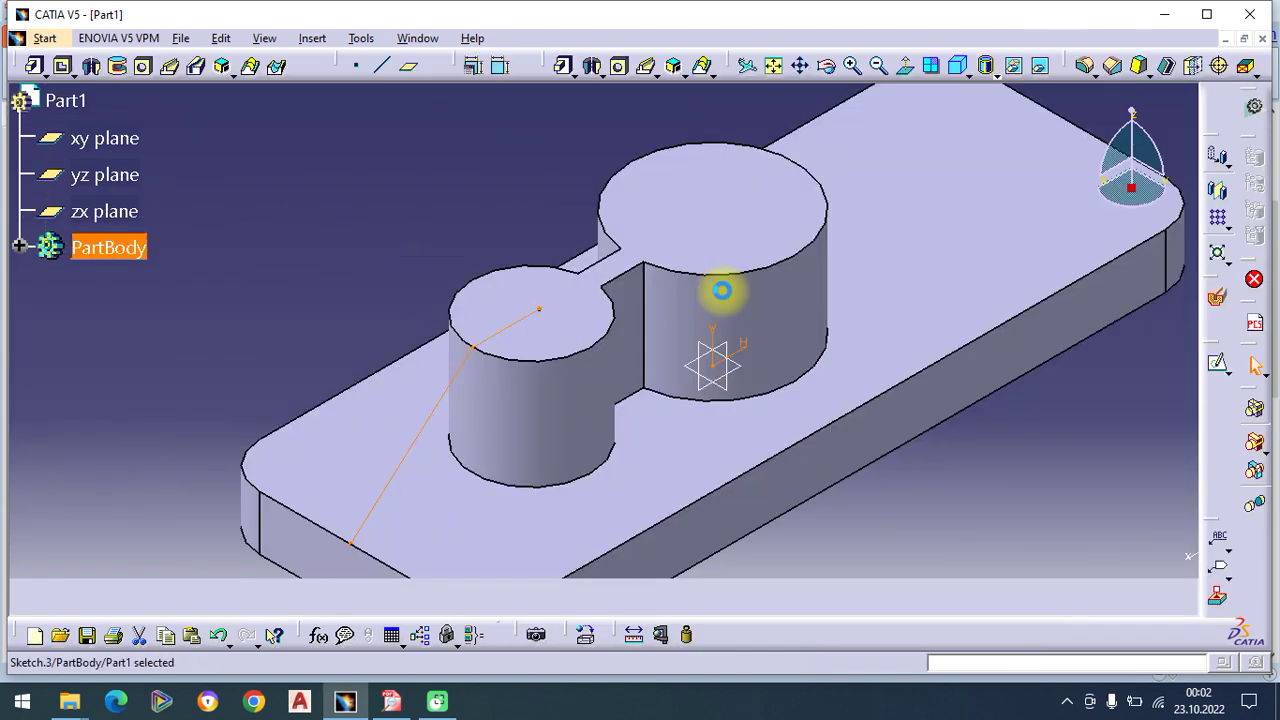
Step: Create a 5 mm thick stiffener from the rib sketch between the smaller boss and the base plate's end
mouse_move(620, 386)
middle_down()
mouse_move(649, 277)
mouse_move(663, 314)
mouse_move(634, 334)
middle_up()
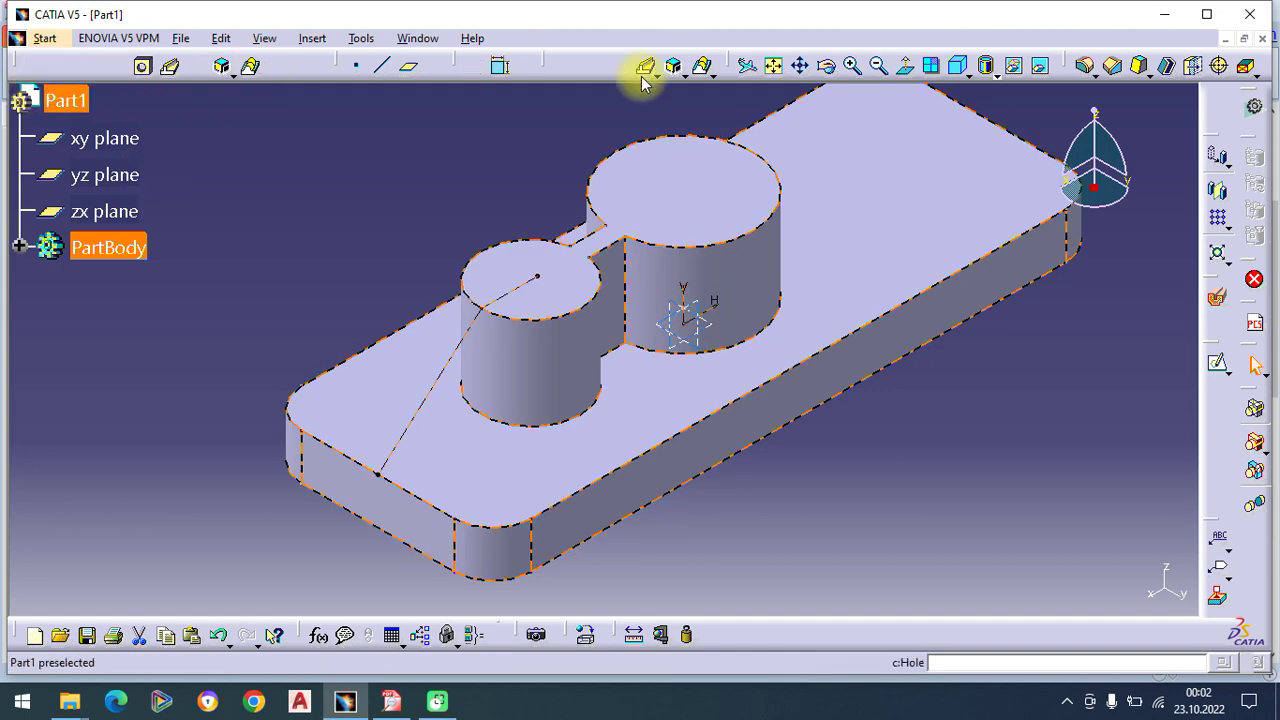
drag(543, 66, 241, 191)
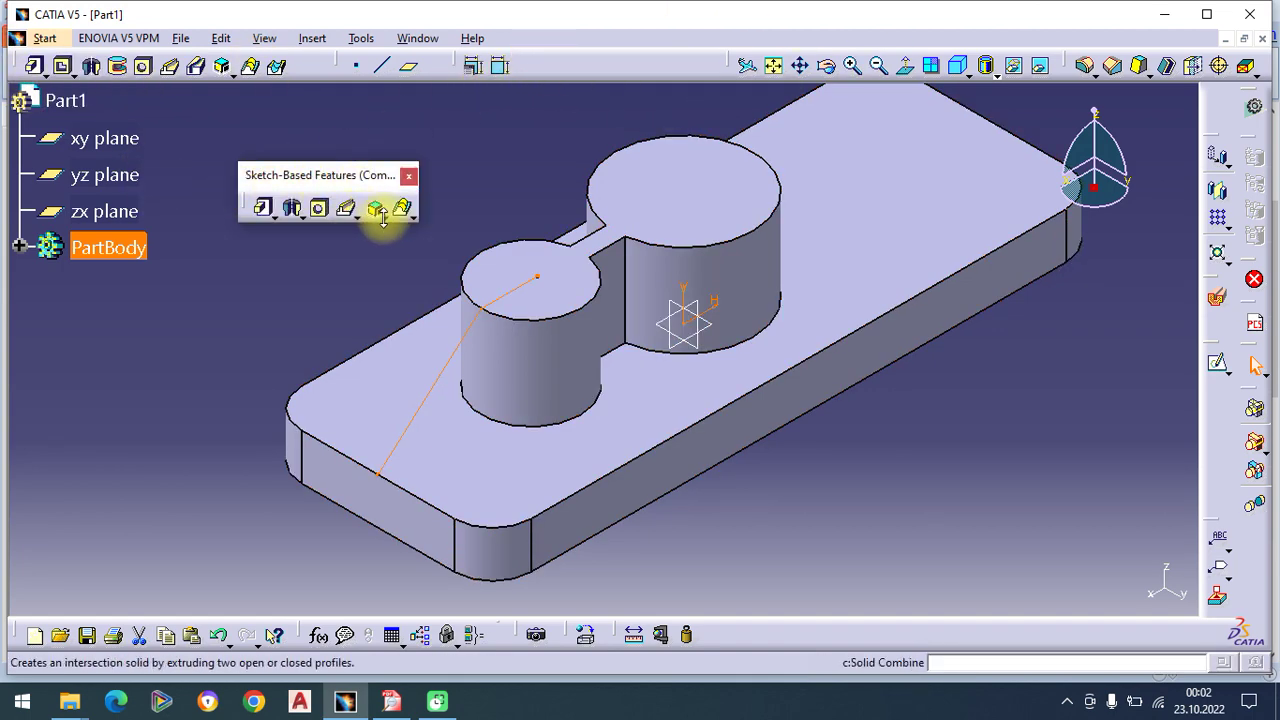
click(384, 218)
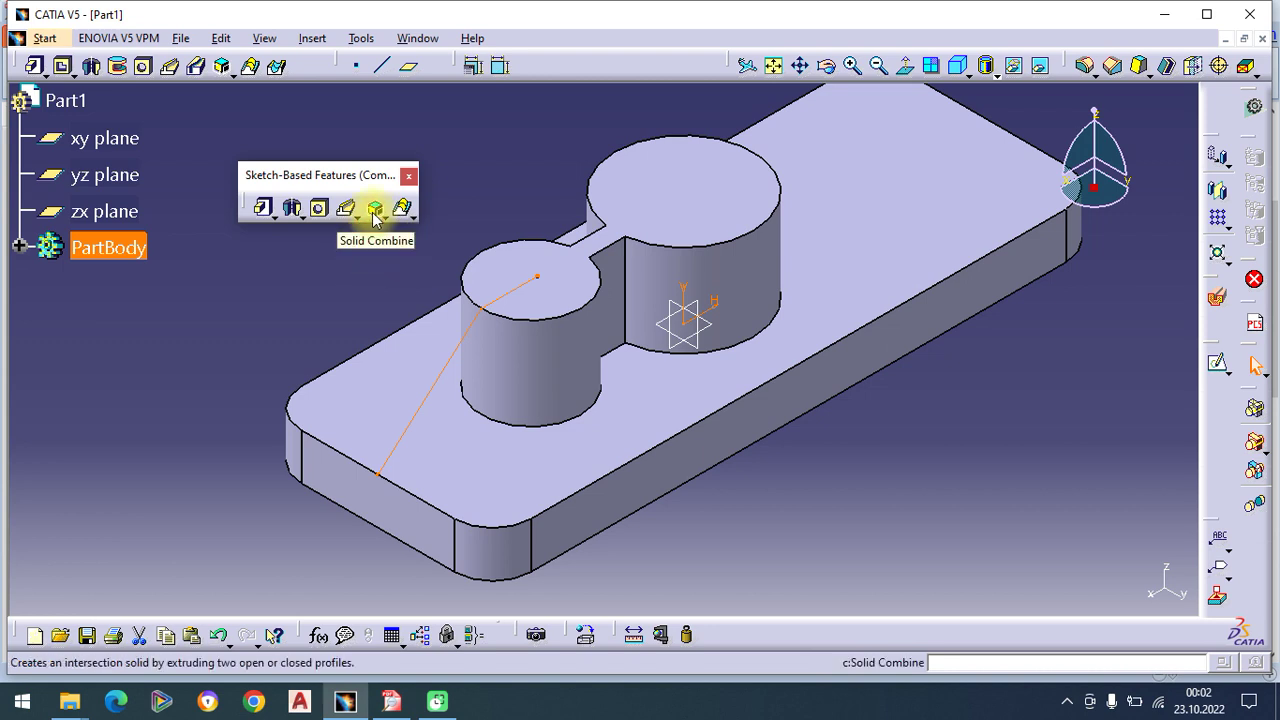
click(383, 218)
click(491, 343)
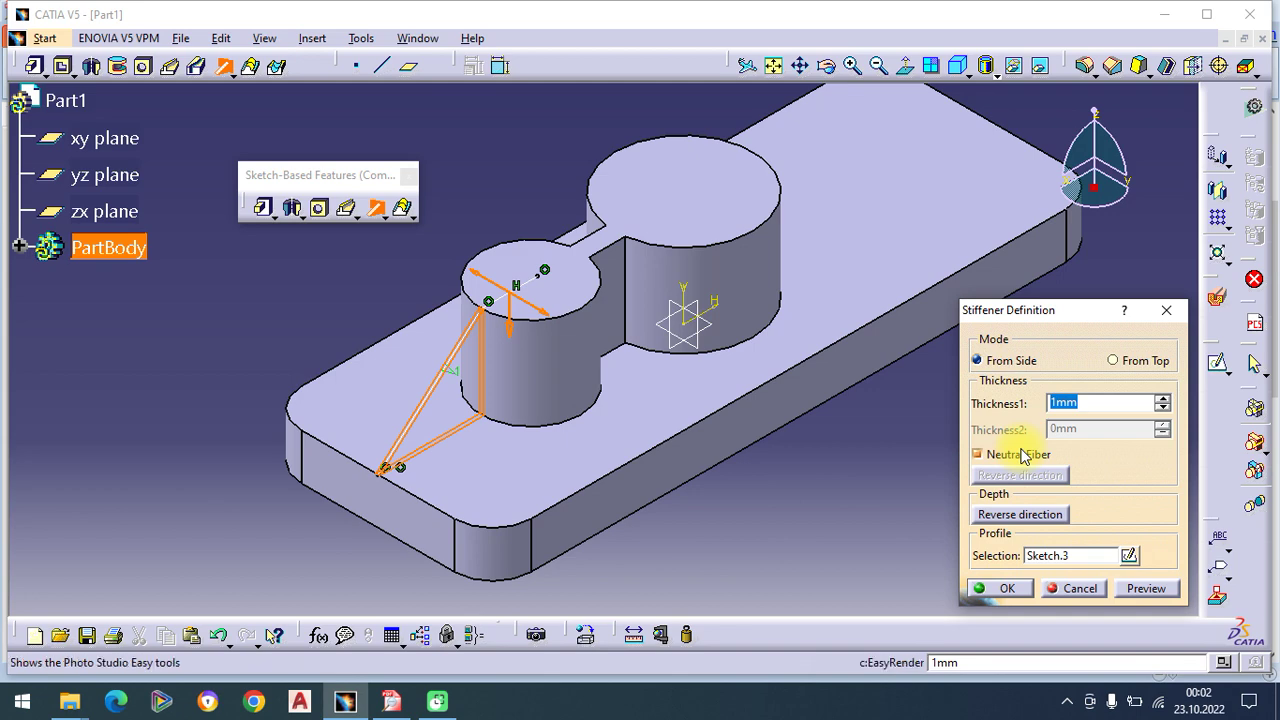
key(Return)
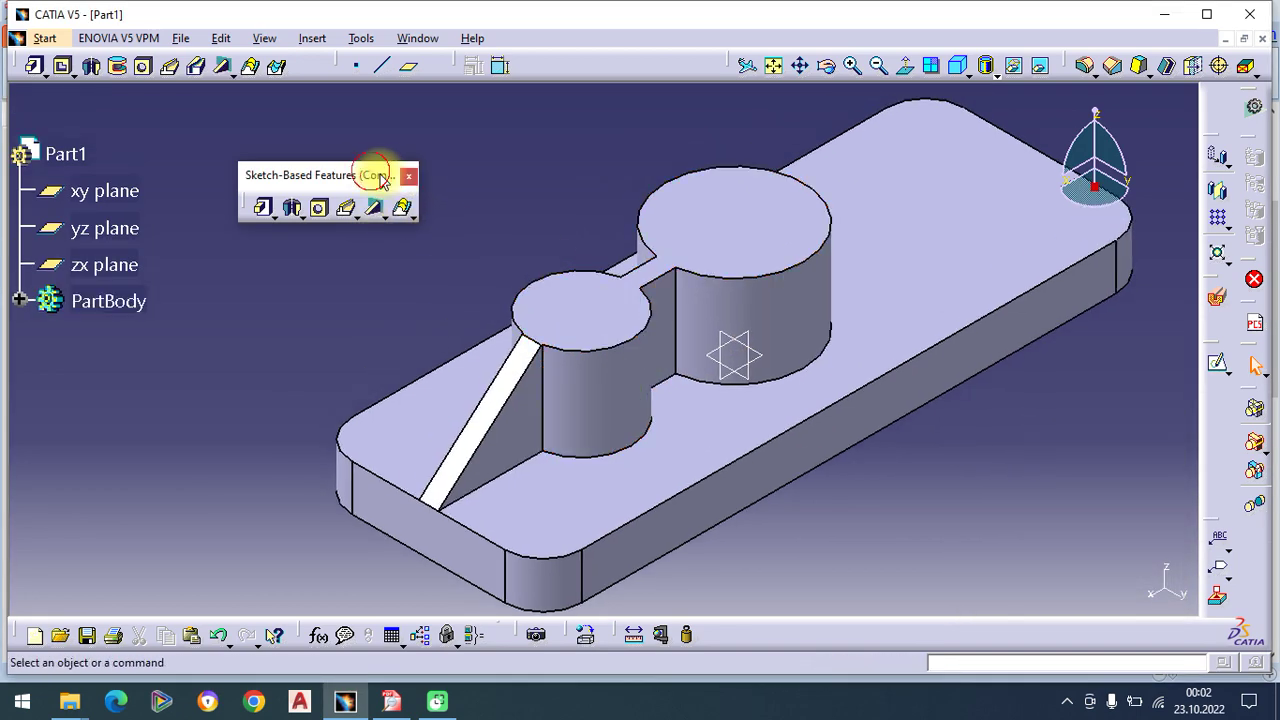
drag(624, 52, 624, 55)
Step: Check the rib beside the larger boss in the PDF drawing and open a new sketch on the zx plane in CATIA
middle_drag(724, 246, 620, 246)
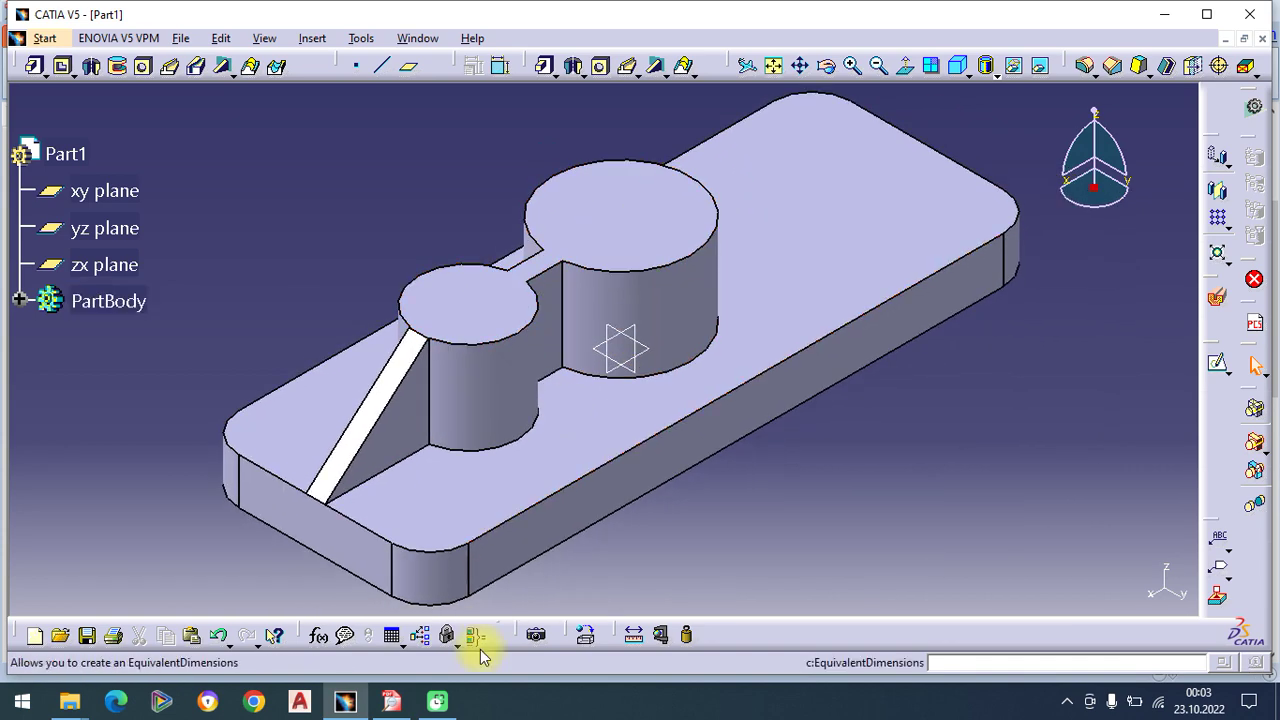
click(391, 701)
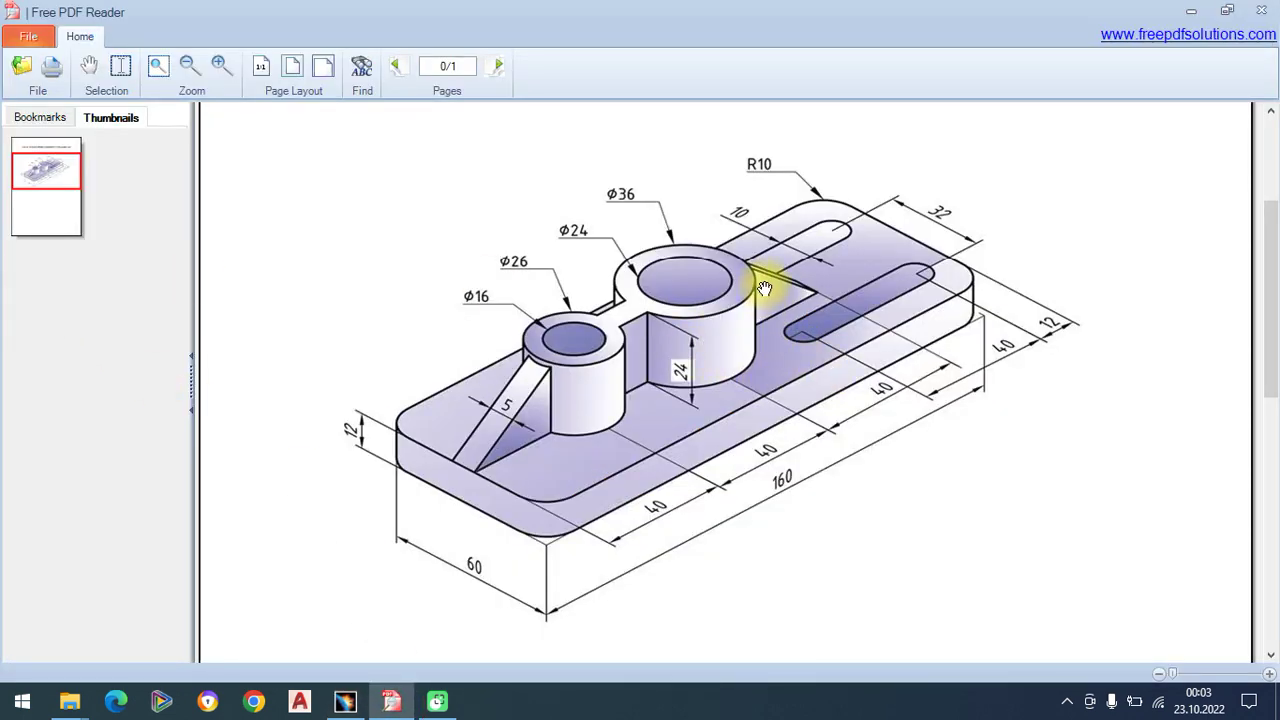
click(345, 701)
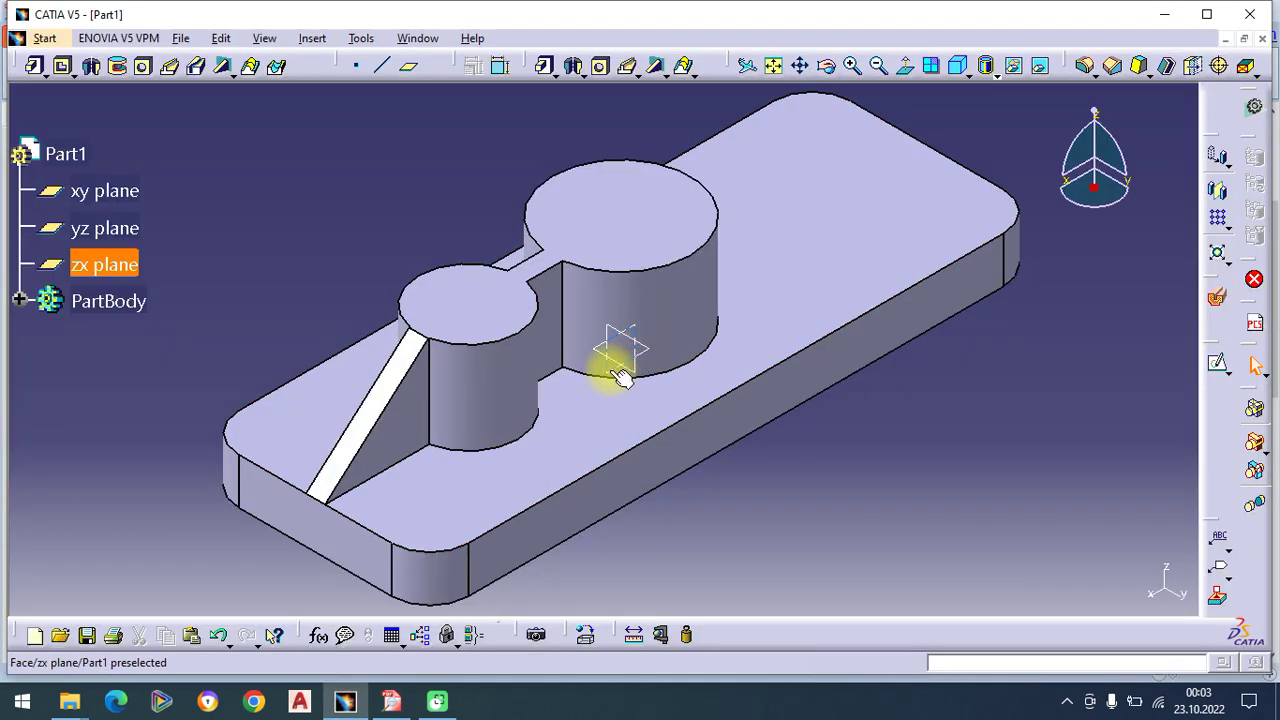
click(618, 373)
click(1217, 364)
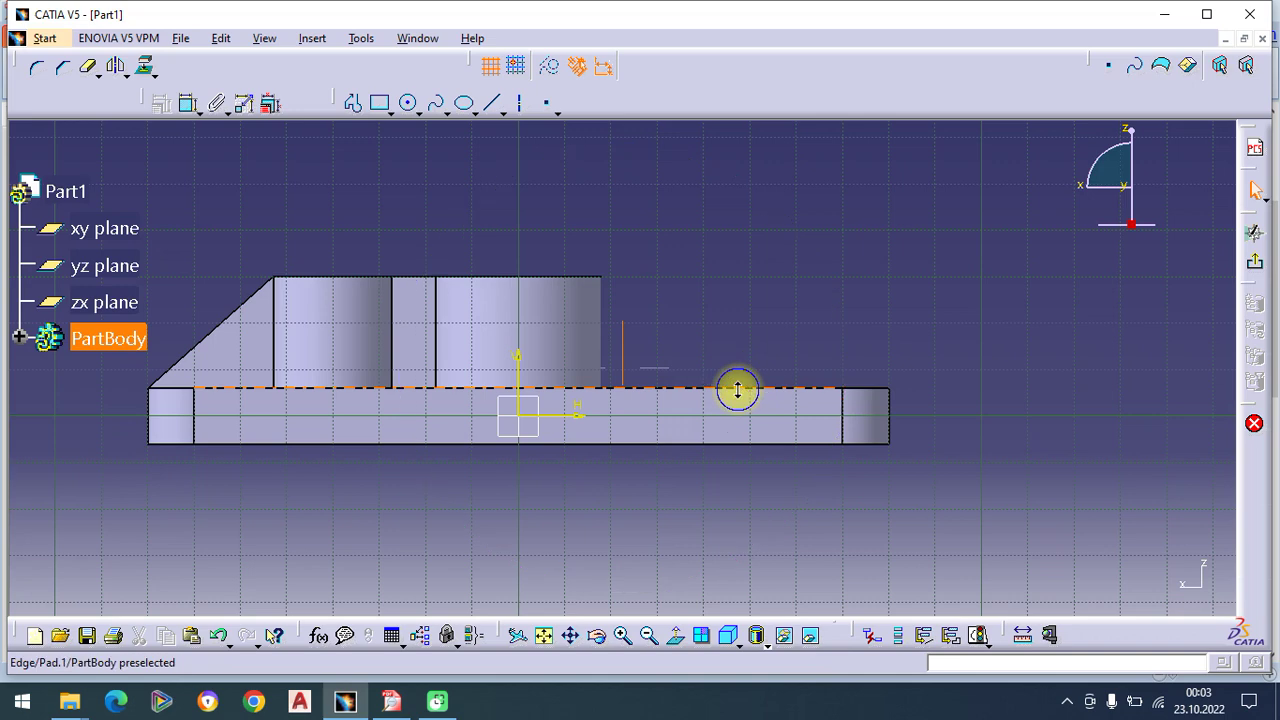
Step: Draw a slanted rib line from the larger boss's top outer corner to about H 39, V 6 mm near the plate's top edge
click(352, 103)
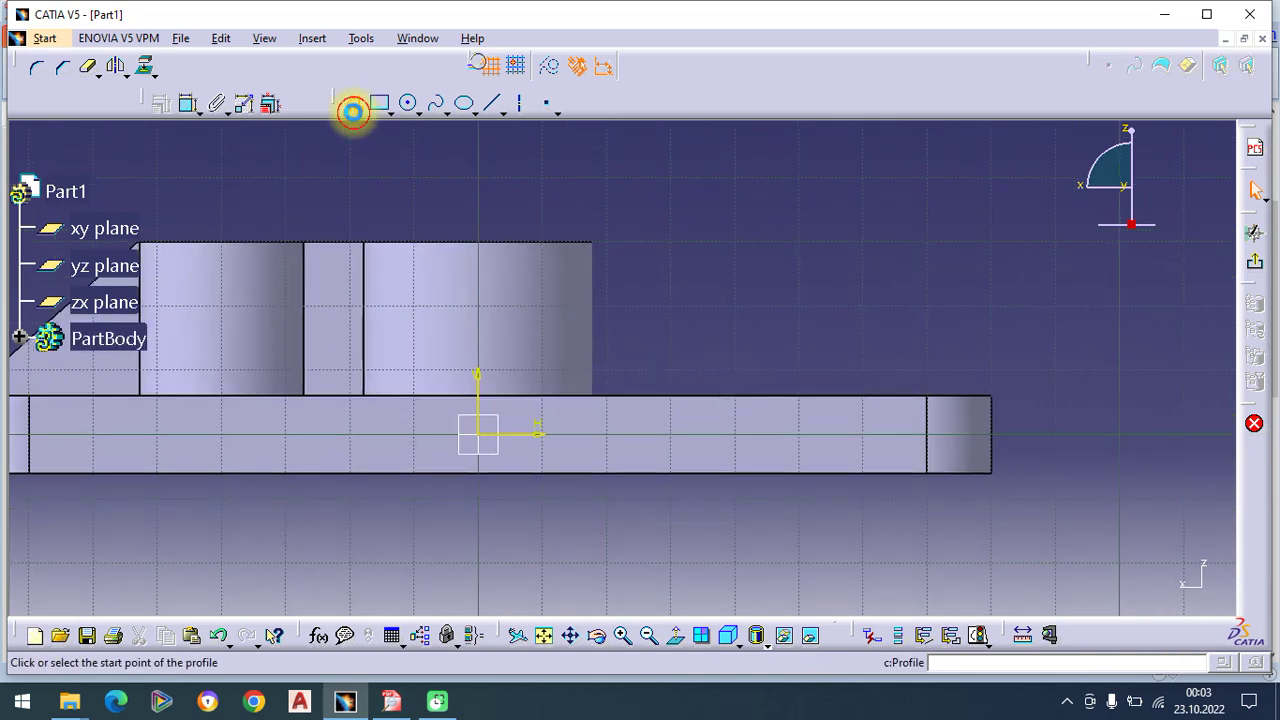
click(594, 243)
click(727, 393)
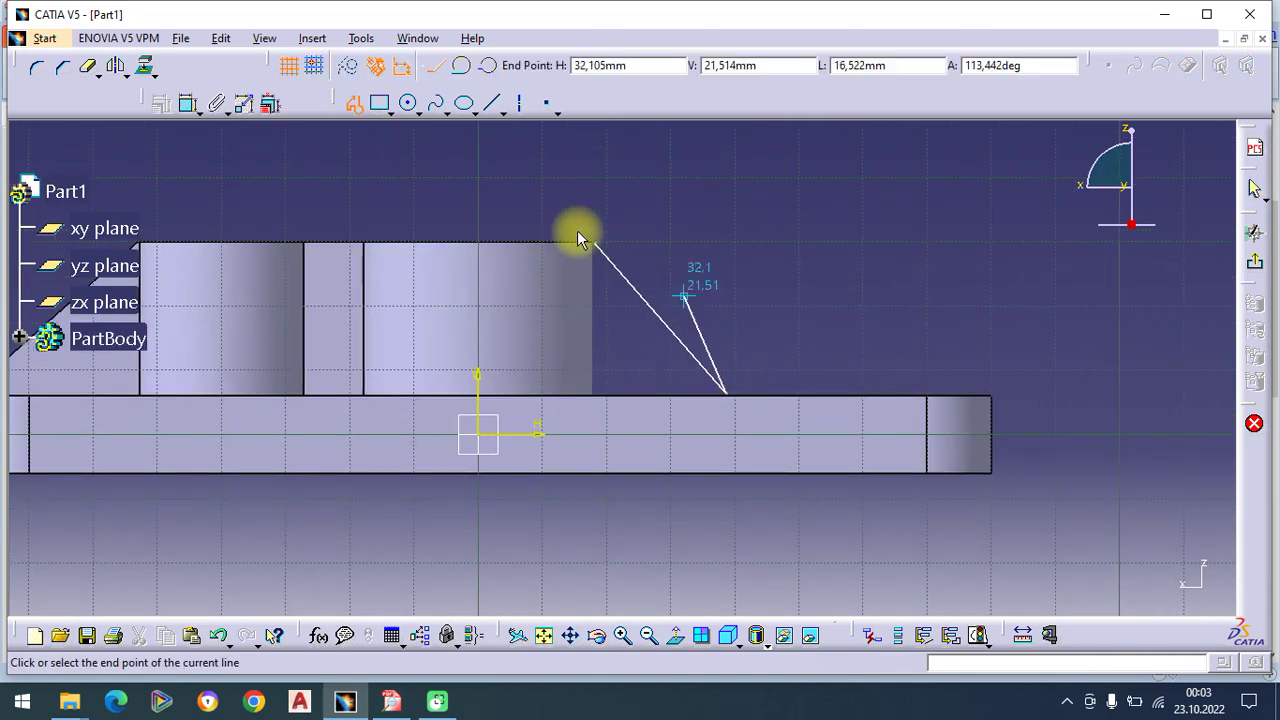
key(Escape)
Step: Make the new slanted line's lower endpoint coincident with the base plate's top edge
click(187, 103)
click(724, 398)
right_click(736, 338)
click(771, 417)
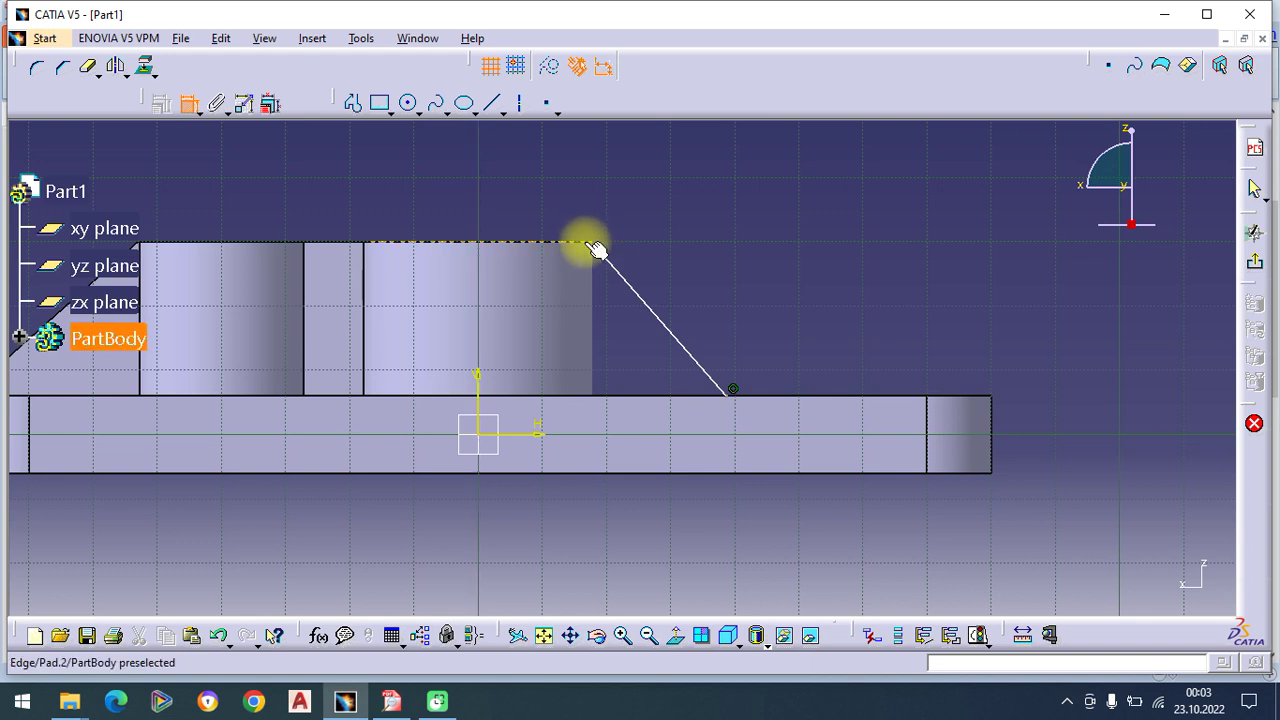
Step: Project the larger boss's cylindrical face as construction geometry and move the slanted line outward, away from the boss's corner
click(532, 280)
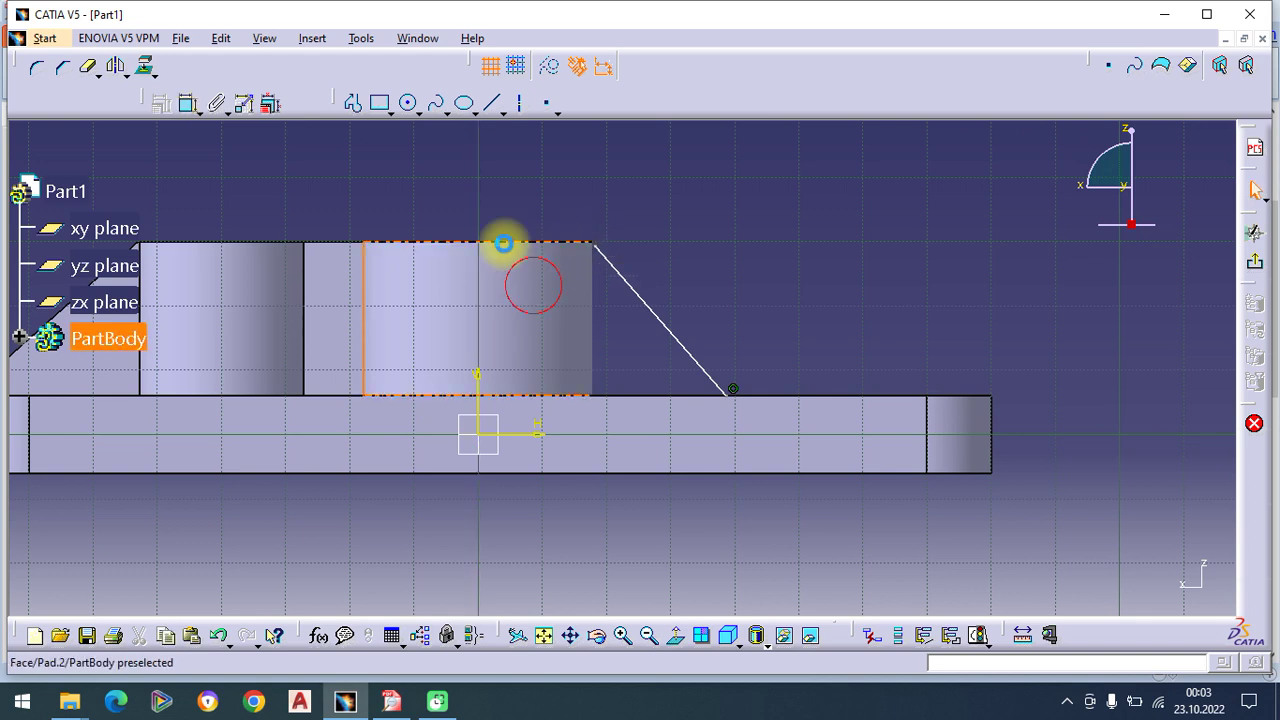
click(600, 200)
click(588, 236)
click(556, 74)
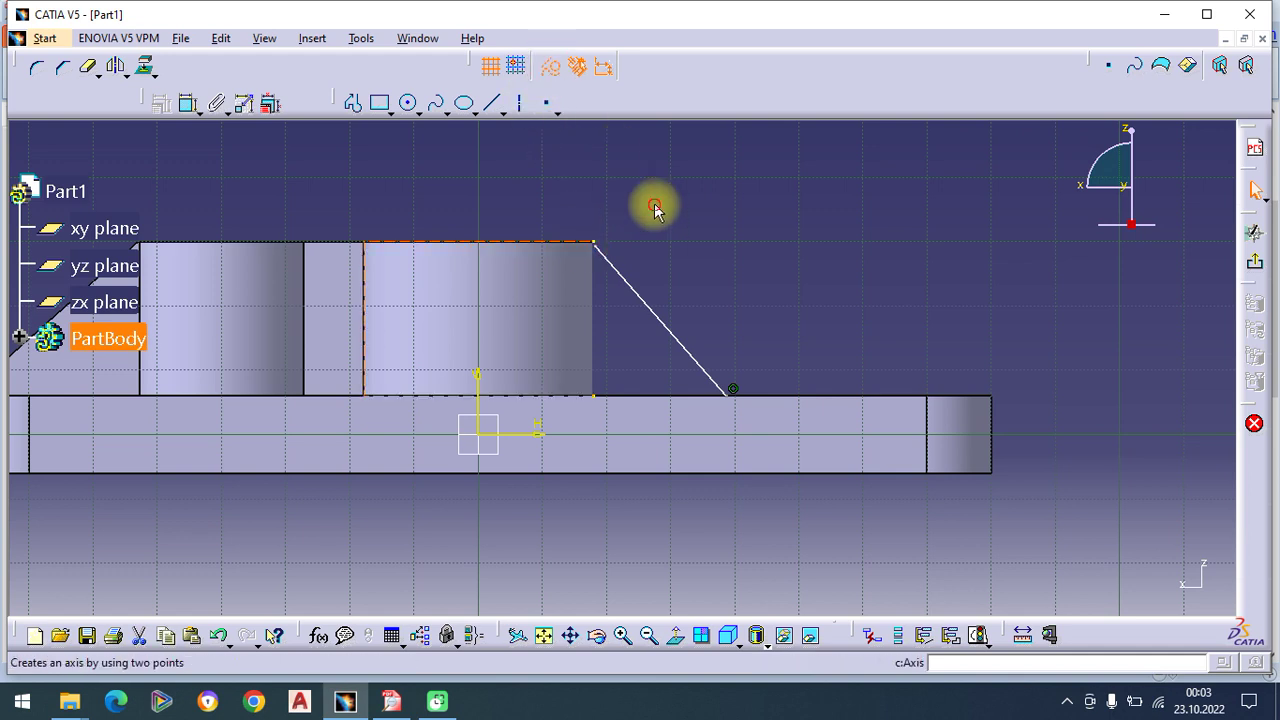
click(593, 242)
drag(603, 250, 700, 251)
Step: Make the slanted line's upper endpoint coincident with the outer top corner of the larger boss's projected outline
click(187, 103)
click(653, 254)
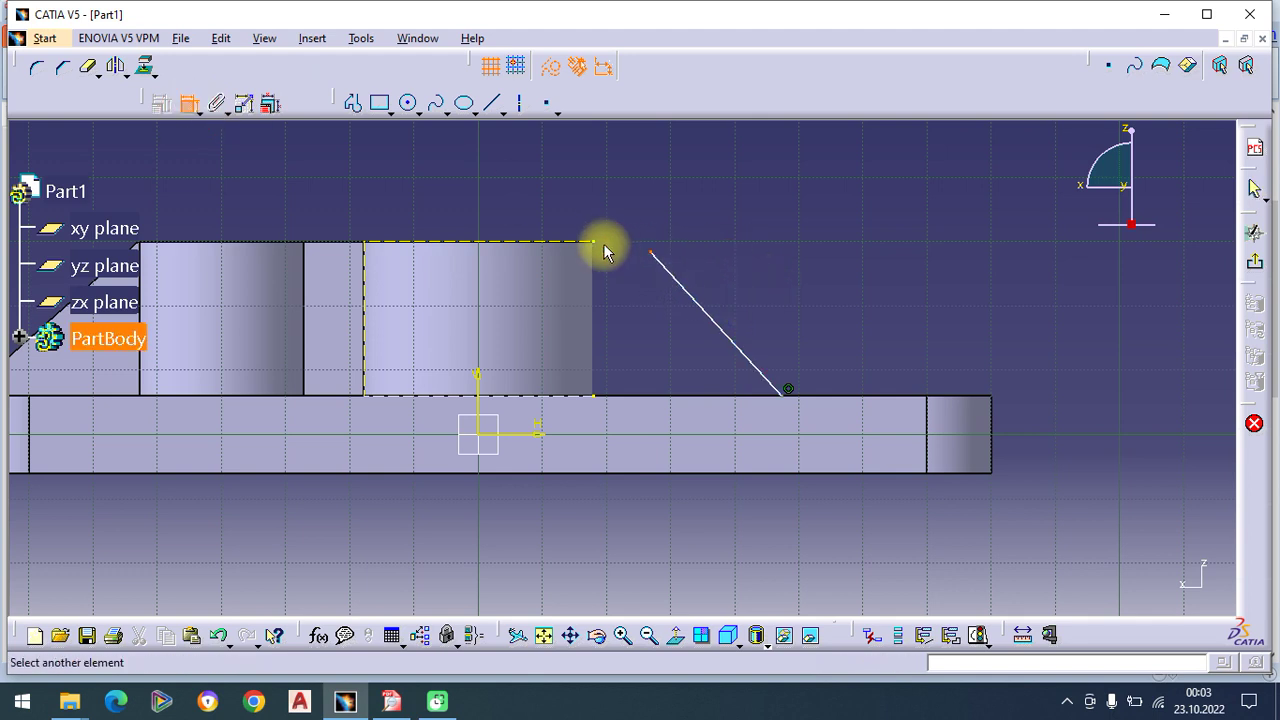
click(606, 249)
right_click(601, 218)
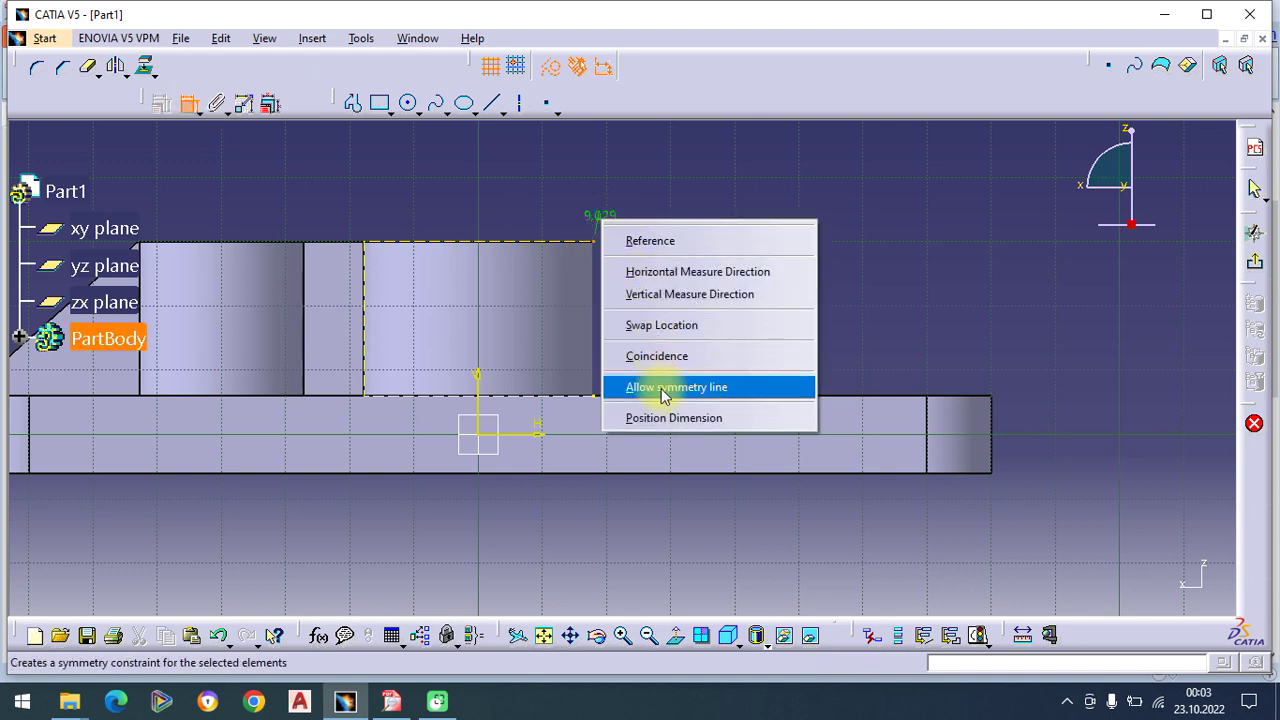
click(658, 356)
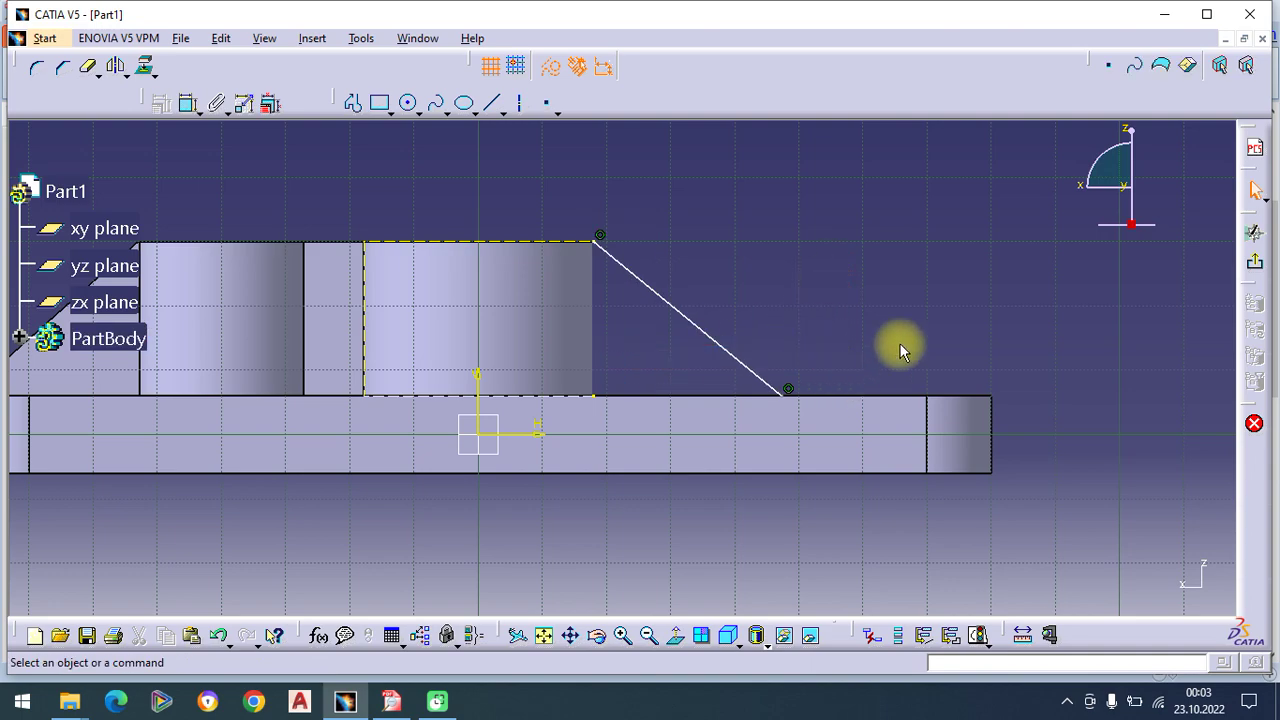
Step: Check the rib's reach in the PDF drawing, then dimension the slanted line's lower endpoint from the sketch's vertical axis
click(391, 701)
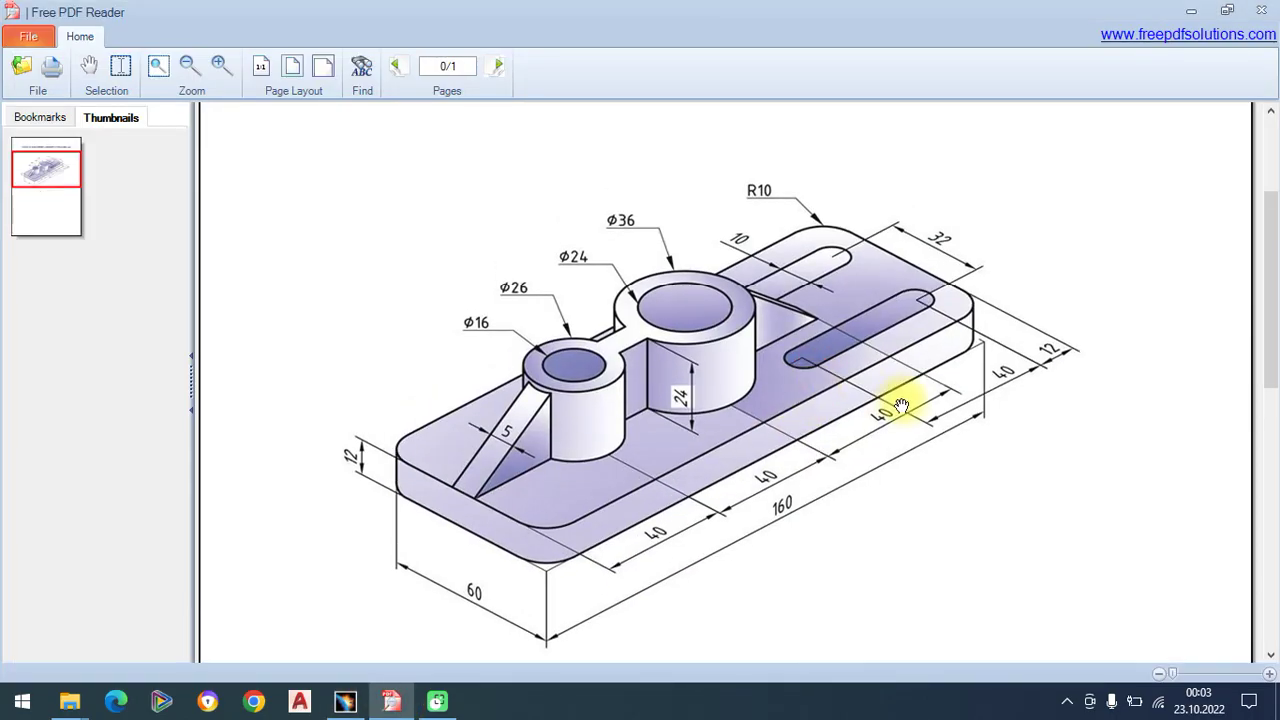
mouse_move(366, 703)
click(187, 106)
click(788, 390)
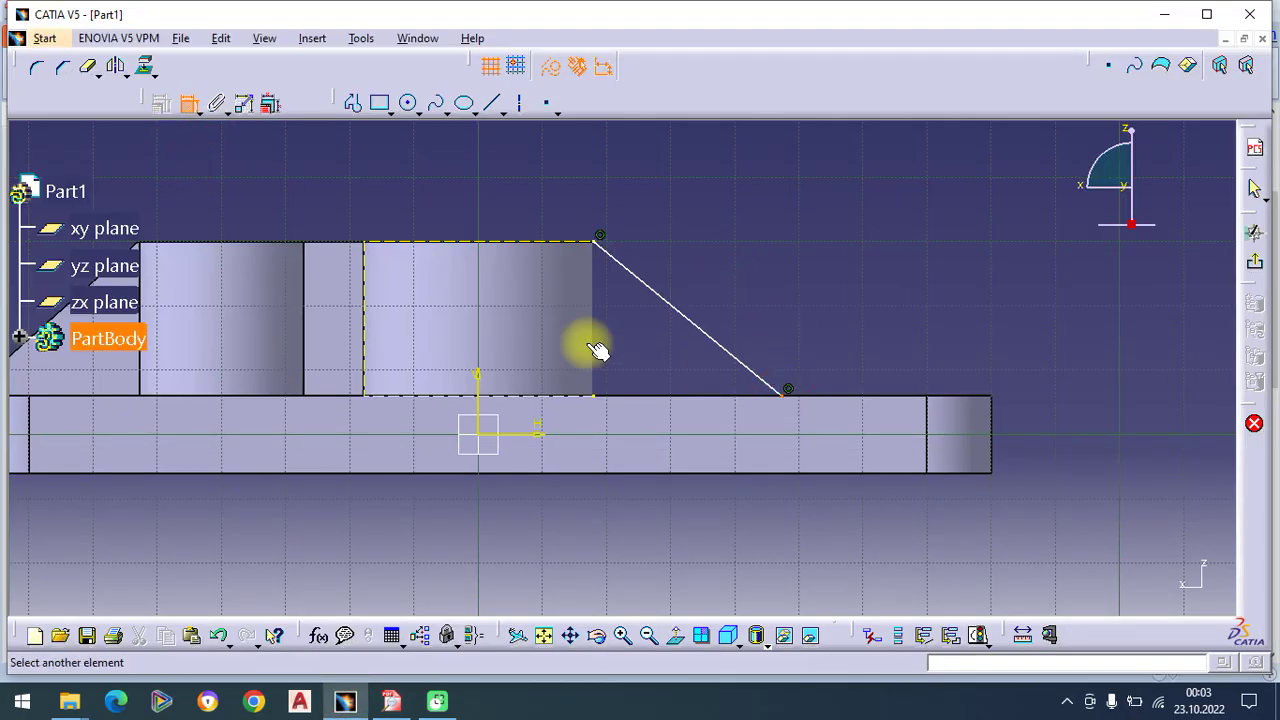
click(484, 355)
click(592, 156)
Step: Set the horizontal distance from the vertical axis to the slanted line's lower endpoint to 40 mm
click(584, 157)
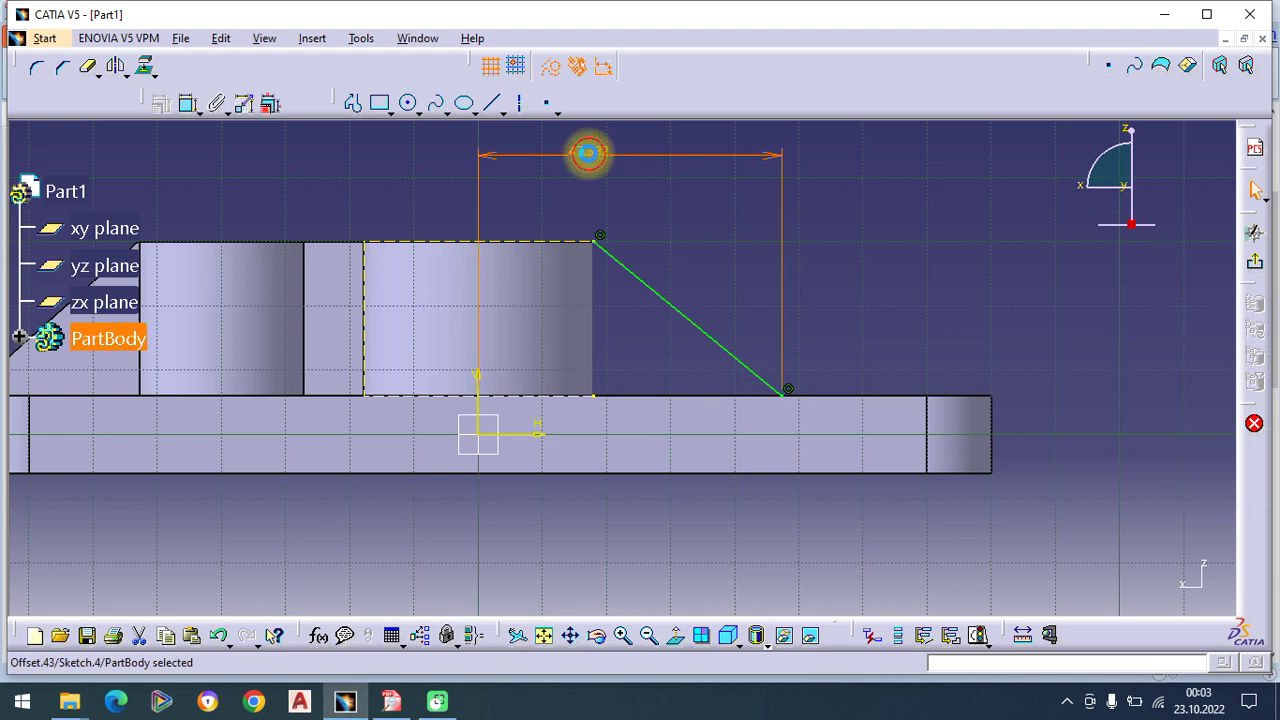
double_click(579, 157)
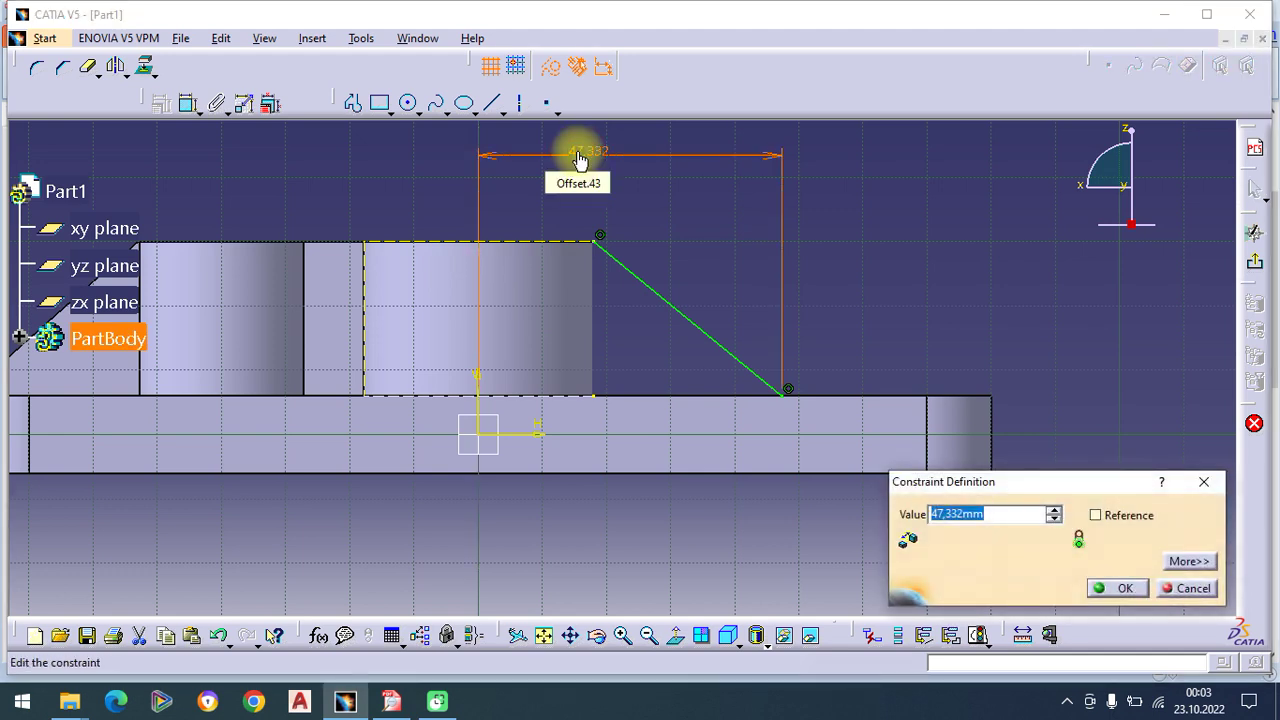
text(40)
key(Return)
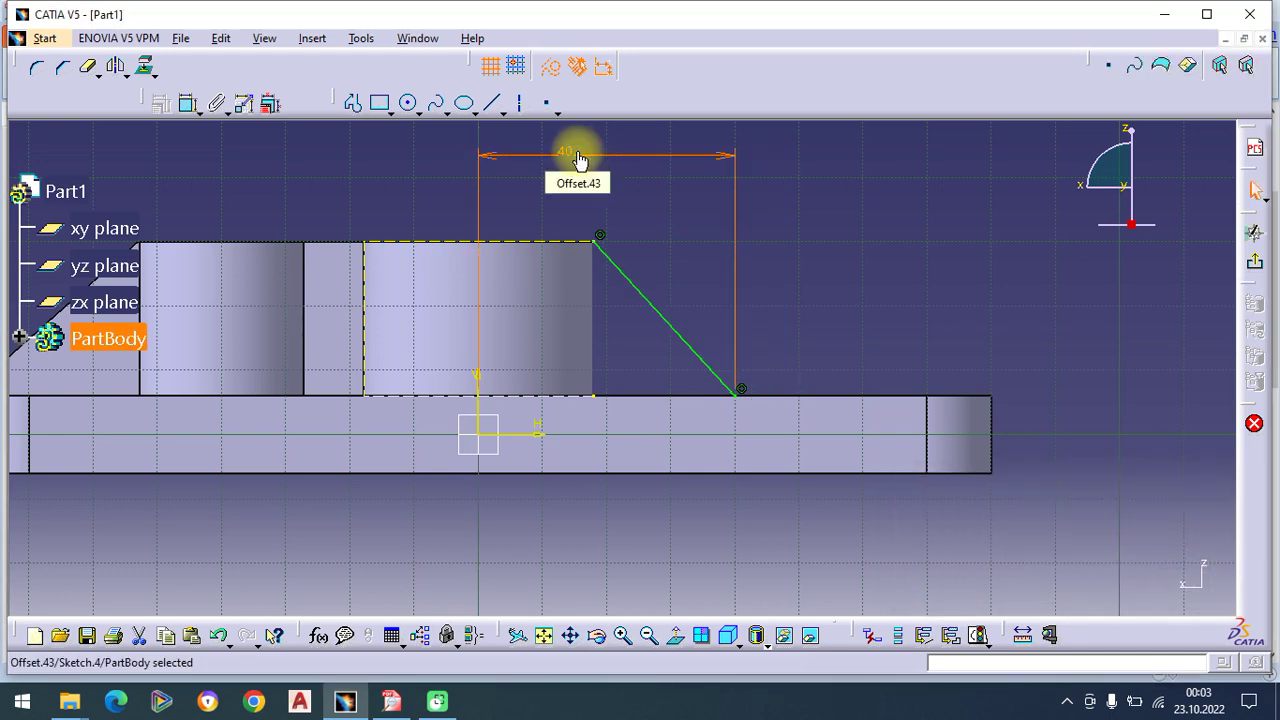
click(800, 278)
Step: Draw a horizontal profile line from the slanted line's upper endpoint to the sketch's vertical axis along the larger boss's top
click(352, 103)
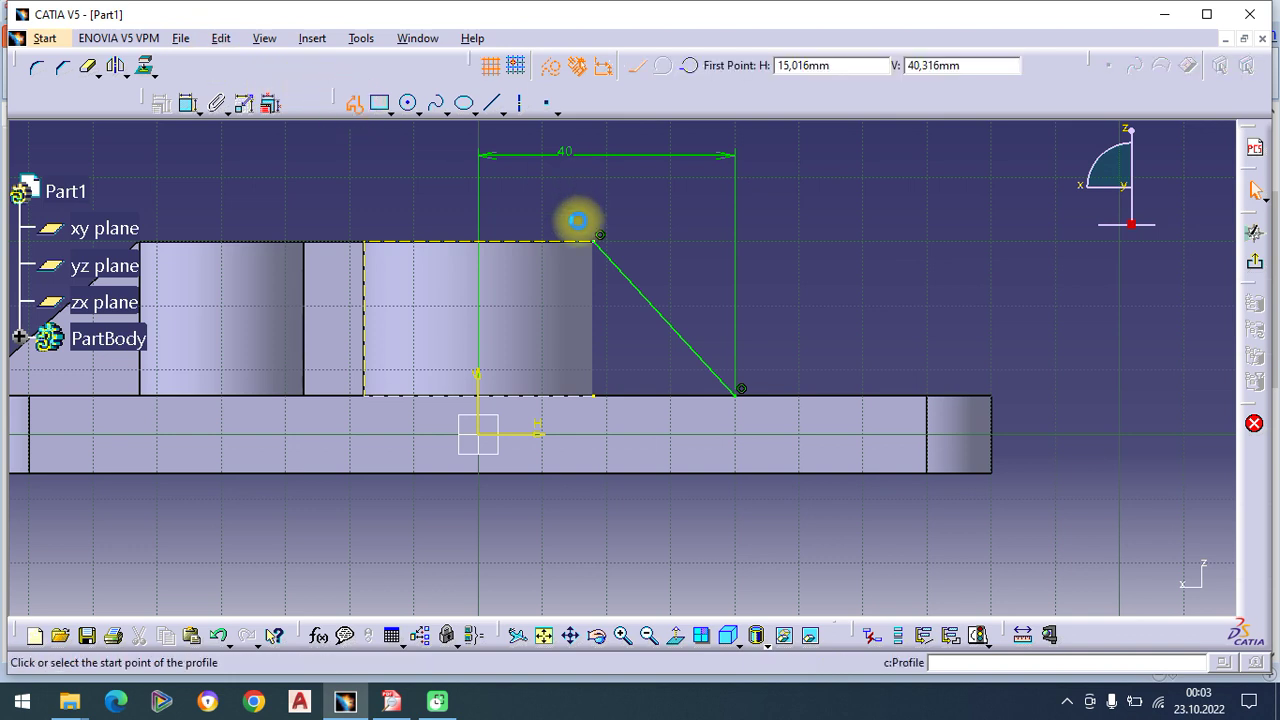
click(596, 242)
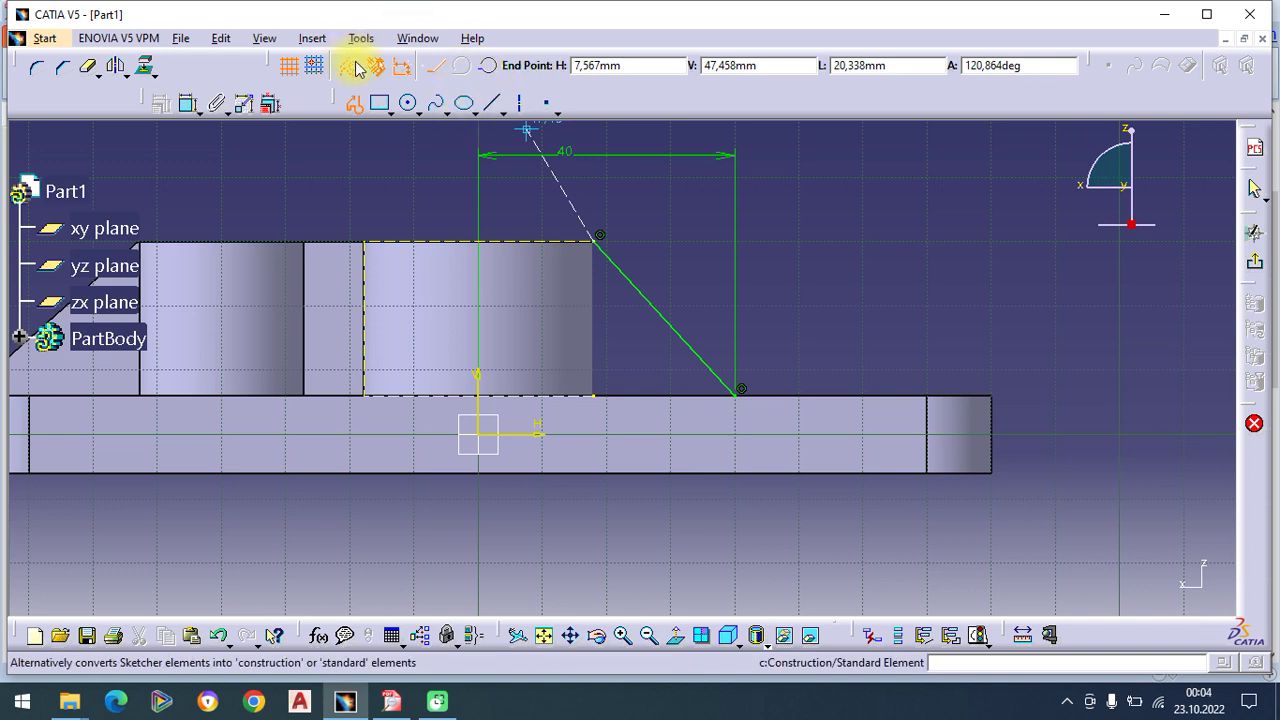
click(478, 243)
key(Escape)
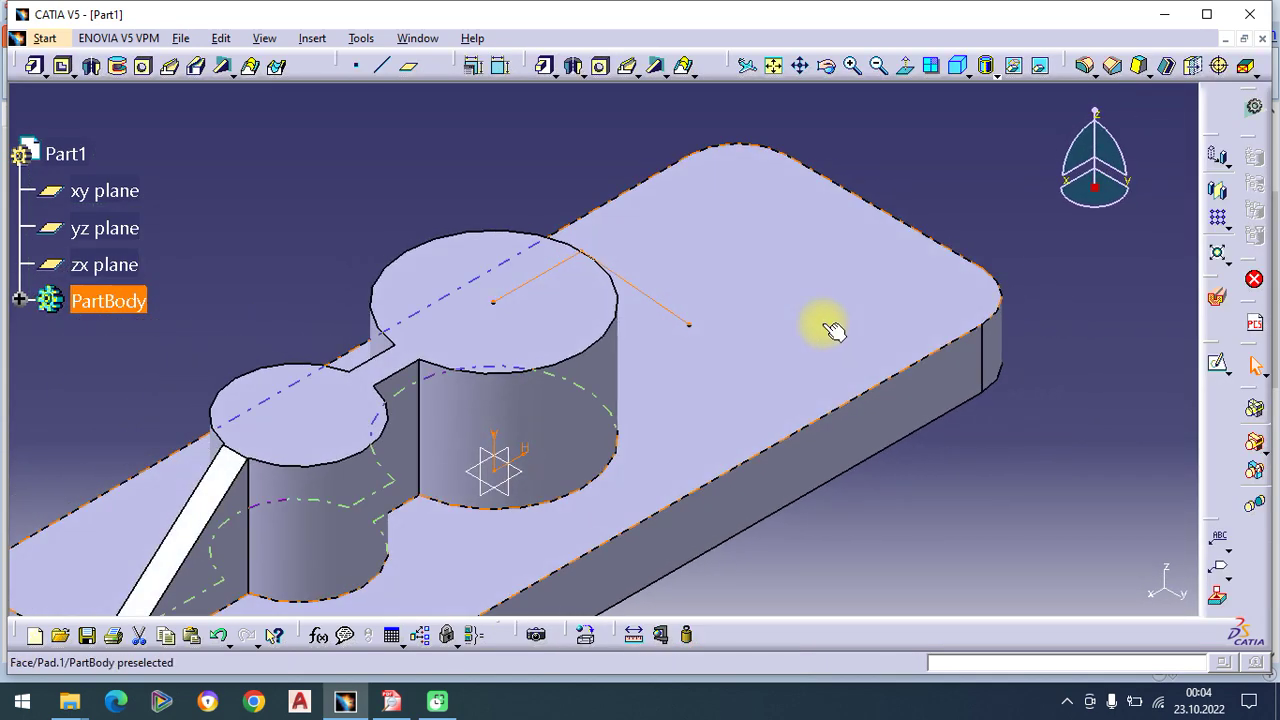
Step: Create a 5 mm thick stiffener from the rib sketch beside the larger boss, using From Side mode with neutral fiber, and inspect it
click(222, 67)
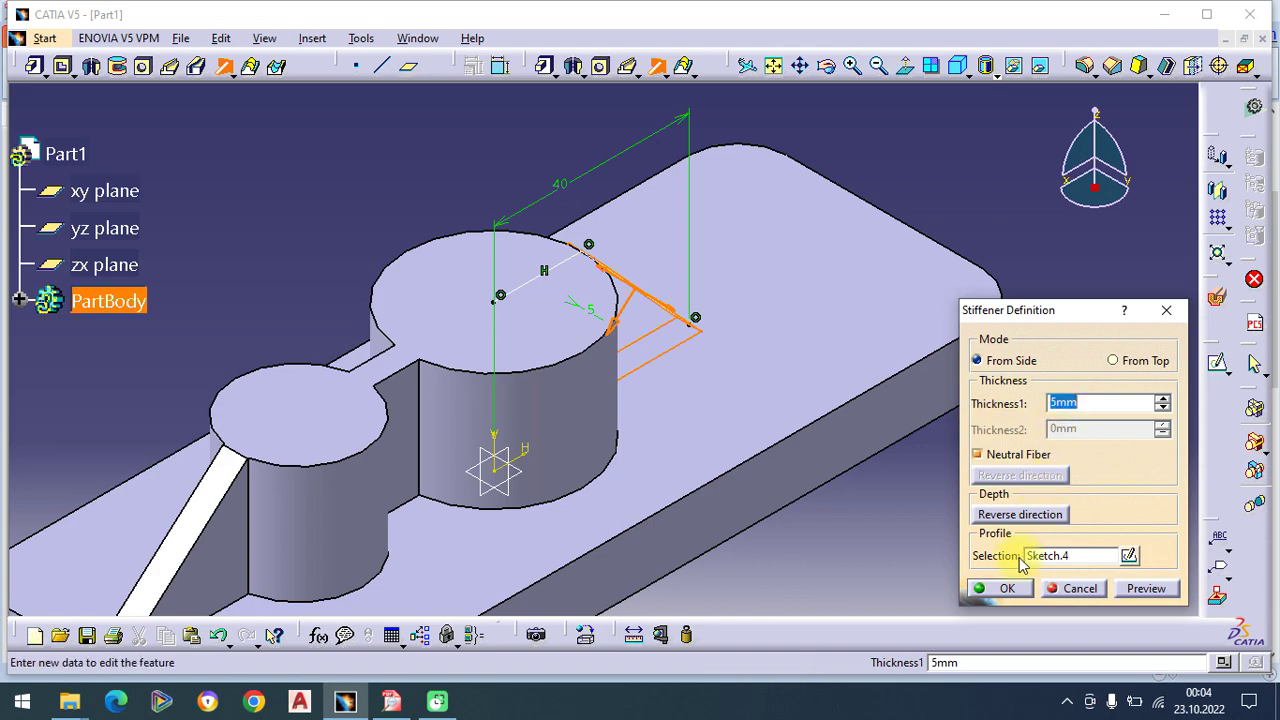
click(1134, 589)
click(993, 590)
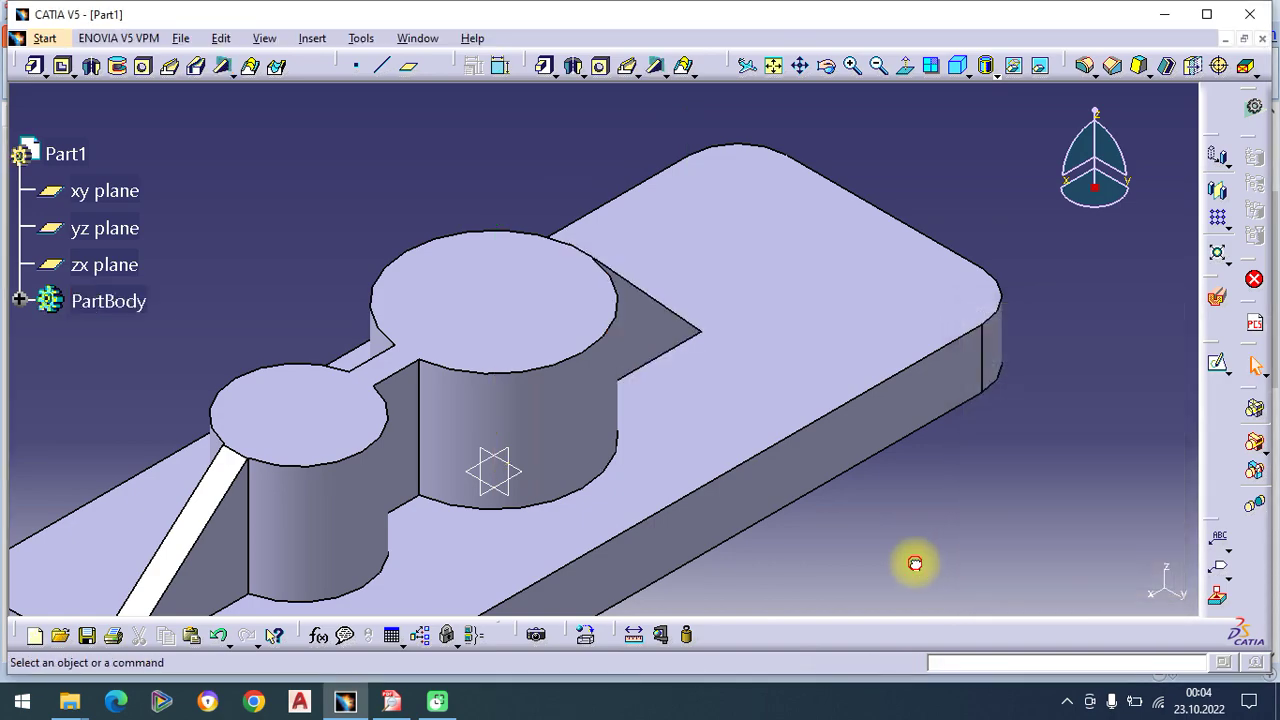
middle_drag(914, 563, 609, 371)
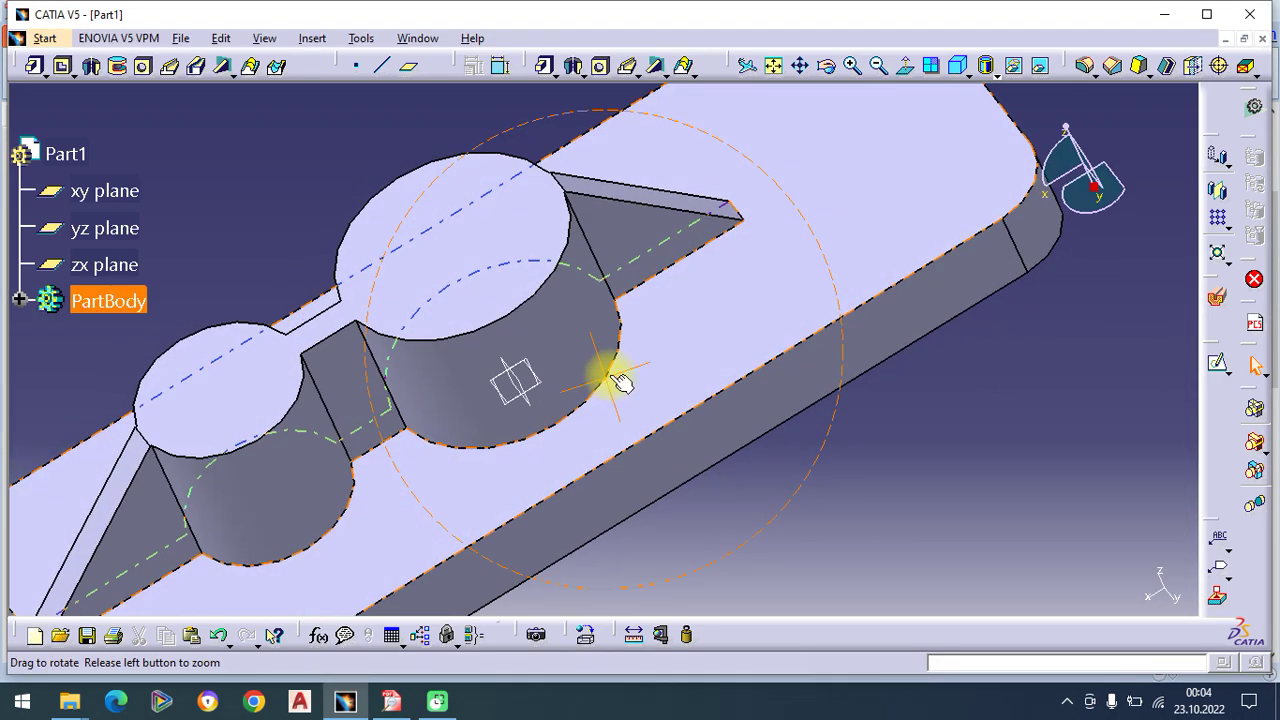
click(955, 70)
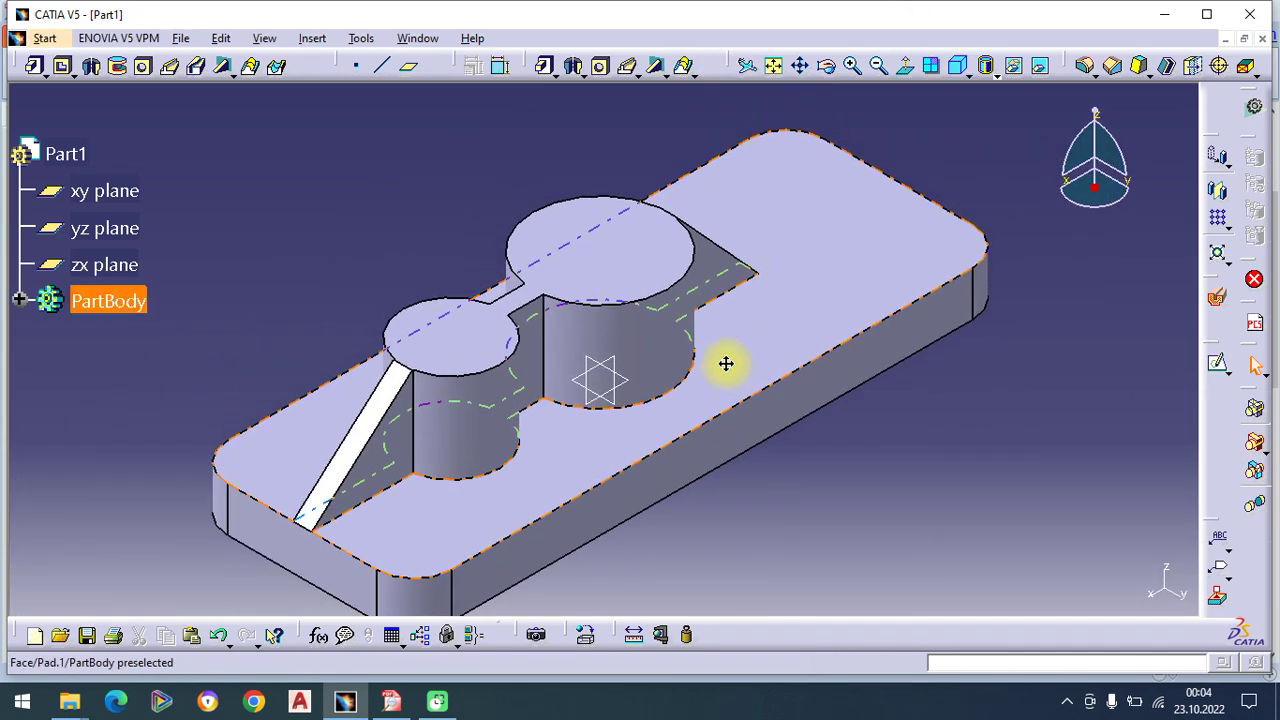
Step: Start a sketch on the bosses' top face and draw a circle about 22 mm in diameter centred on the origin
click(452, 337)
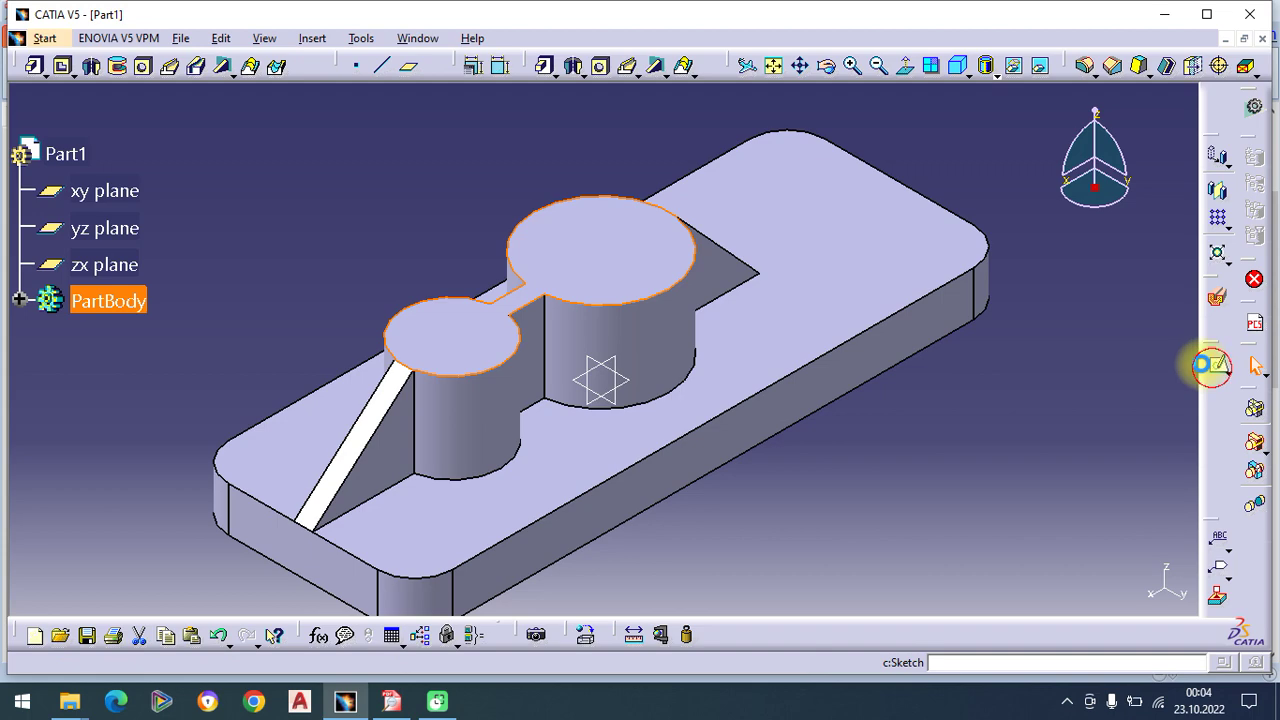
click(1216, 363)
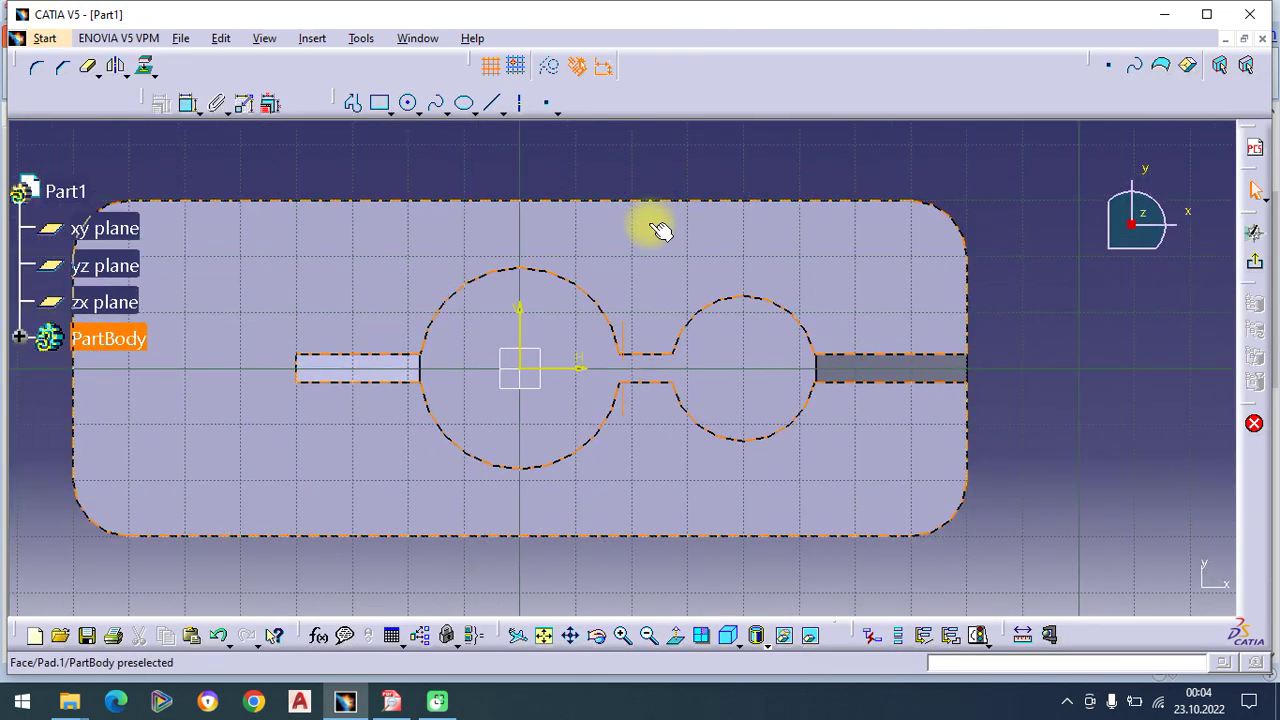
click(411, 103)
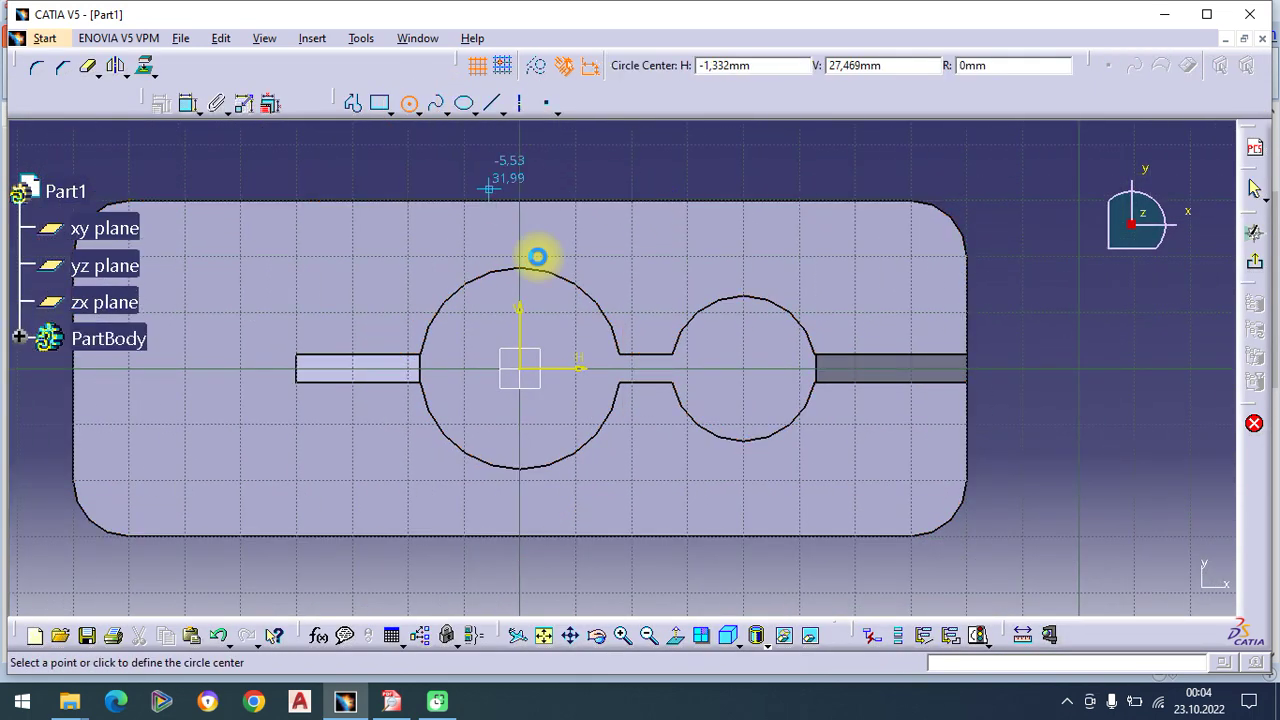
click(520, 369)
click(551, 323)
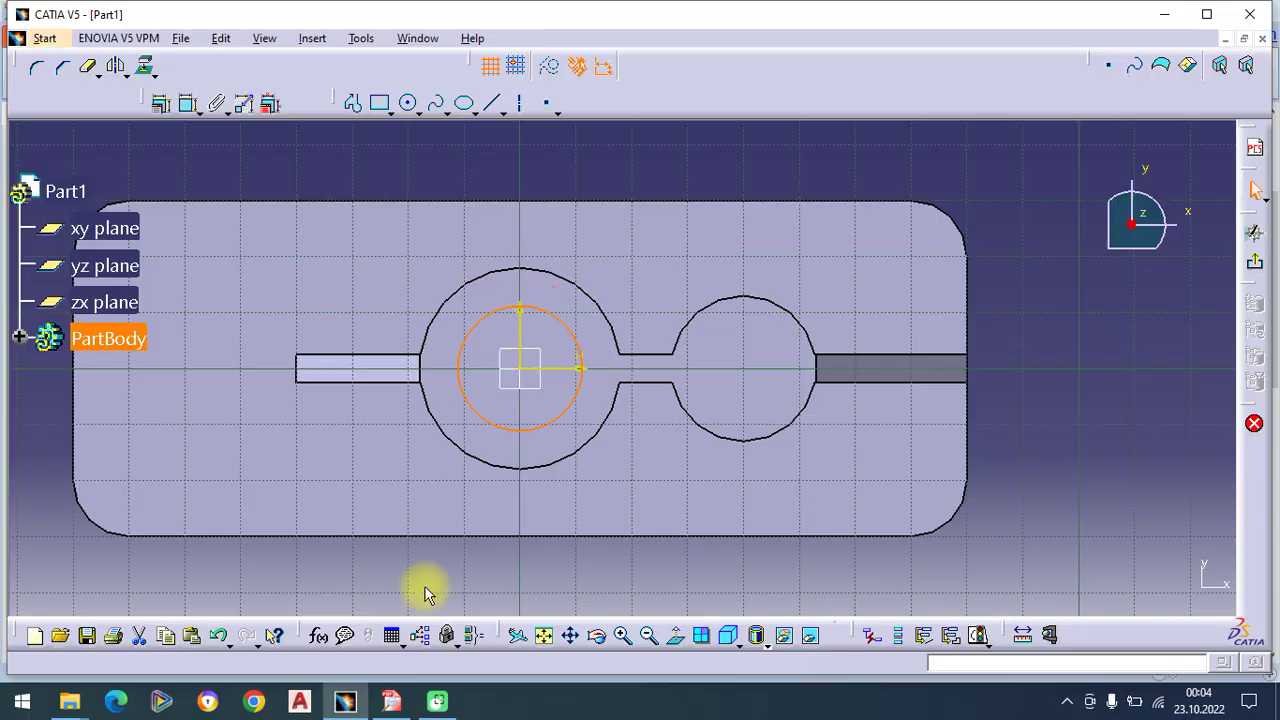
Step: Check the larger bore's size in the PDF drawing, then dimension the origin-centred circle with a diameter of 24 mm
click(391, 701)
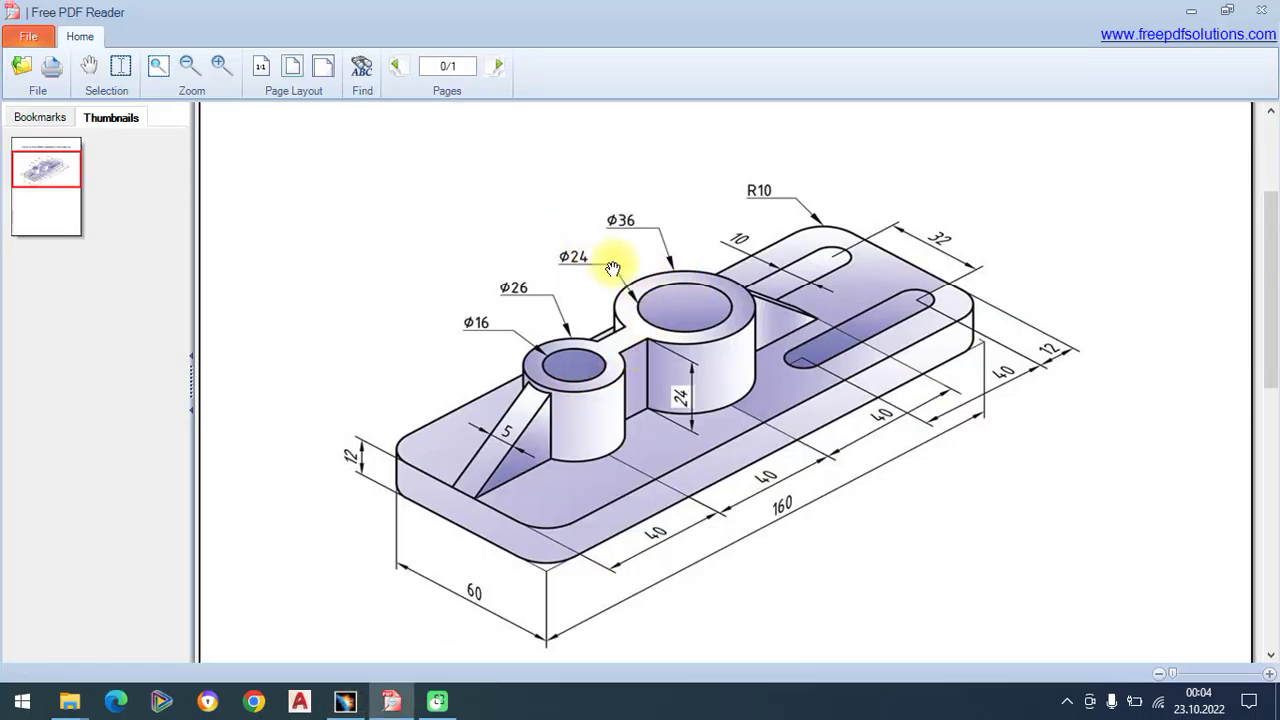
click(345, 701)
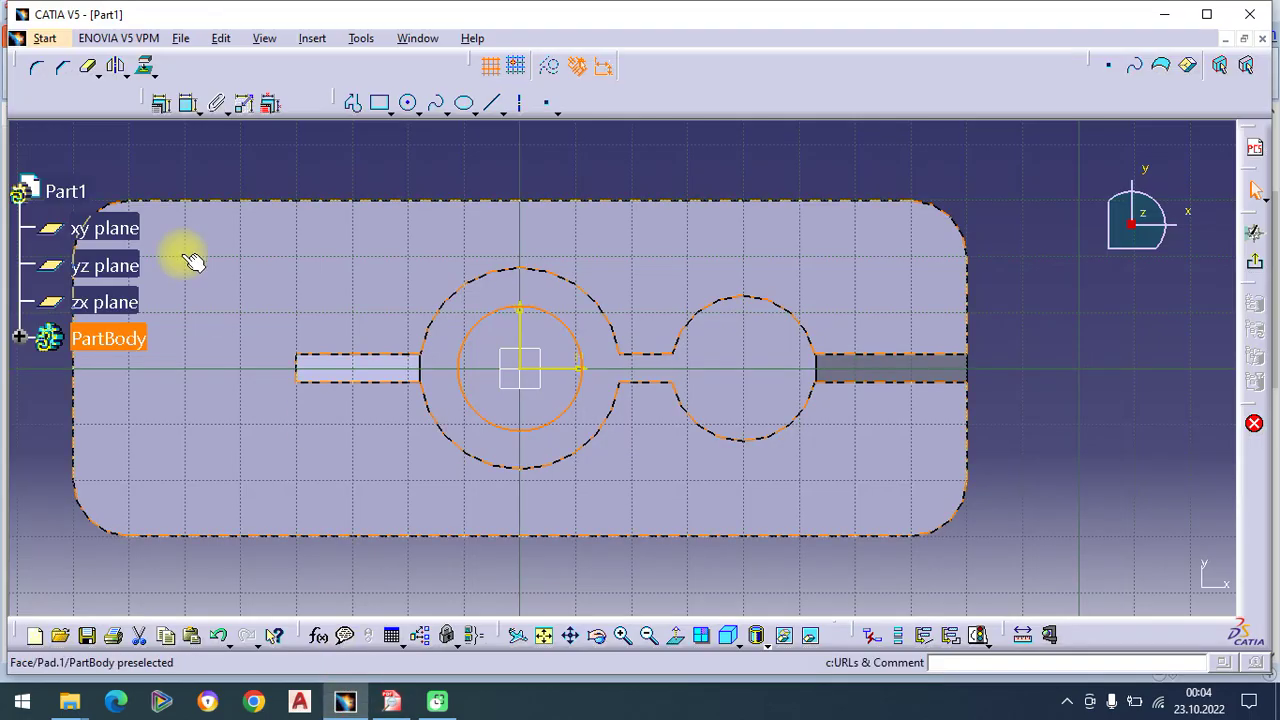
click(189, 103)
click(508, 262)
click(445, 164)
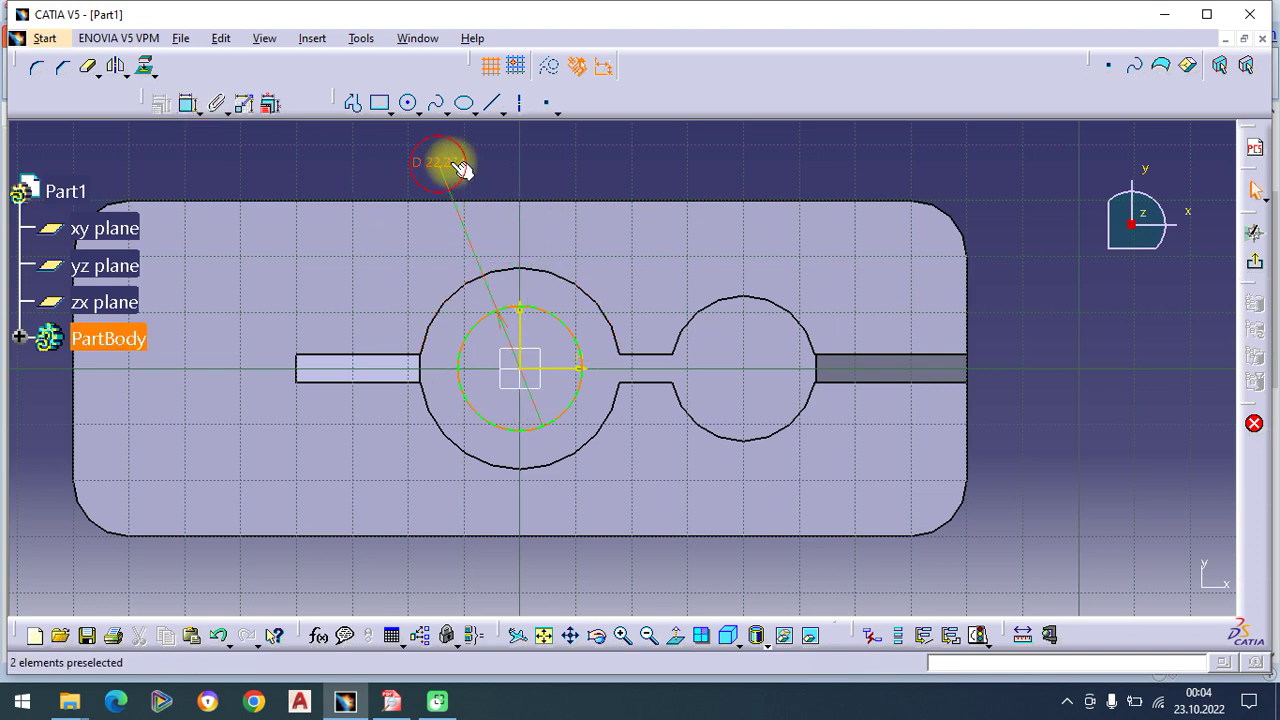
double_click(450, 166)
text(24)
key(Return)
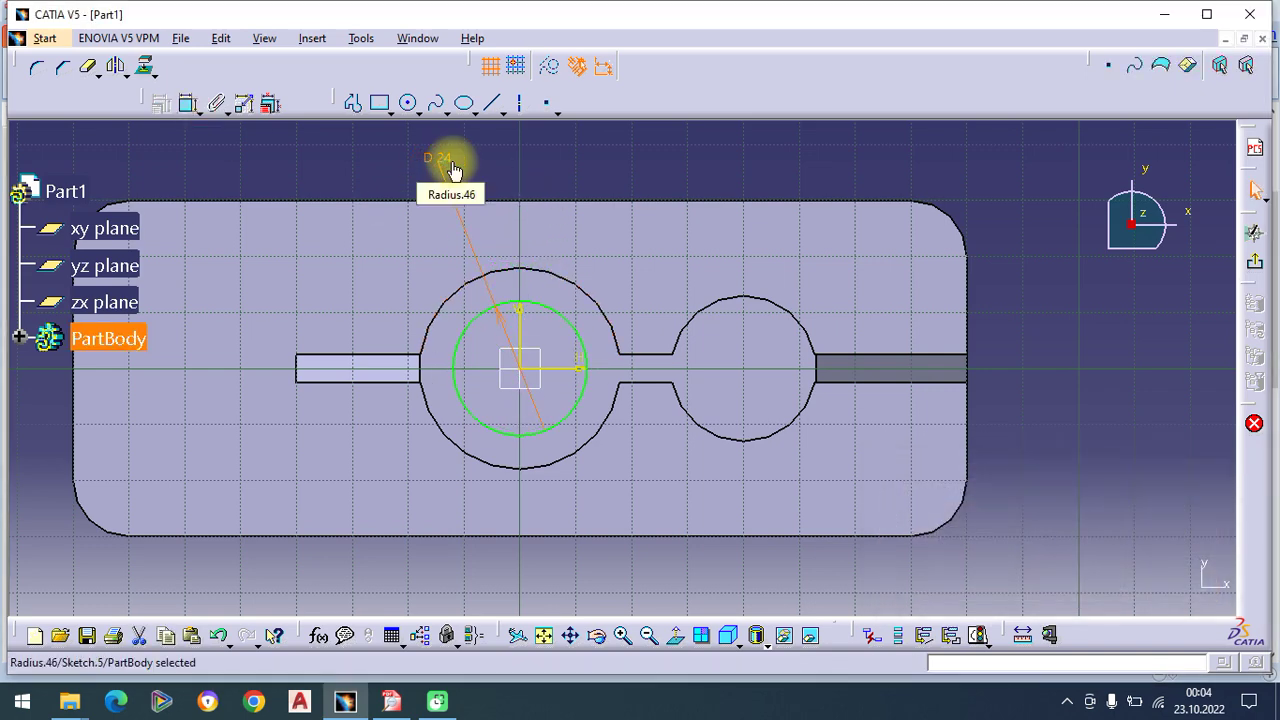
Step: Draw a circle about 15 mm in diameter at the centre of the smaller boss
click(407, 103)
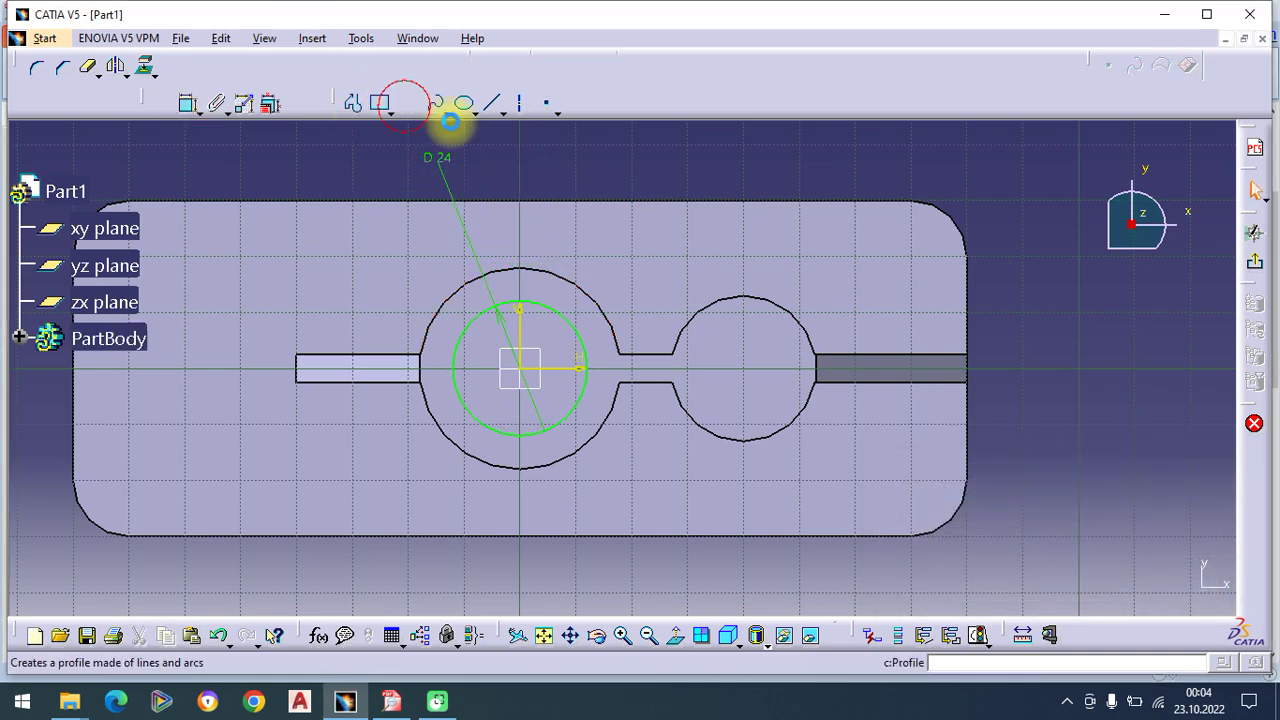
click(745, 372)
click(763, 414)
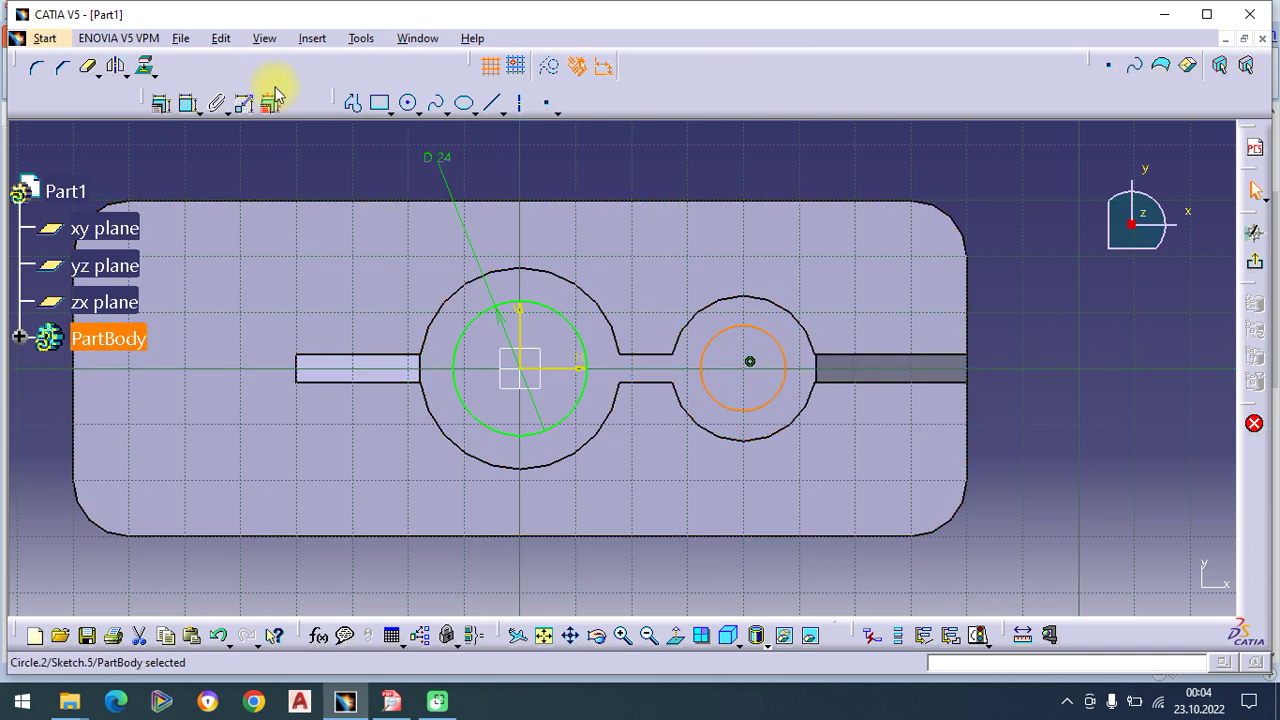
Step: Dimension the smaller boss's circle and, after checking the bore size in the PDF drawing, set its diameter to 16 mm
click(190, 105)
click(1066, 309)
double_click(1068, 309)
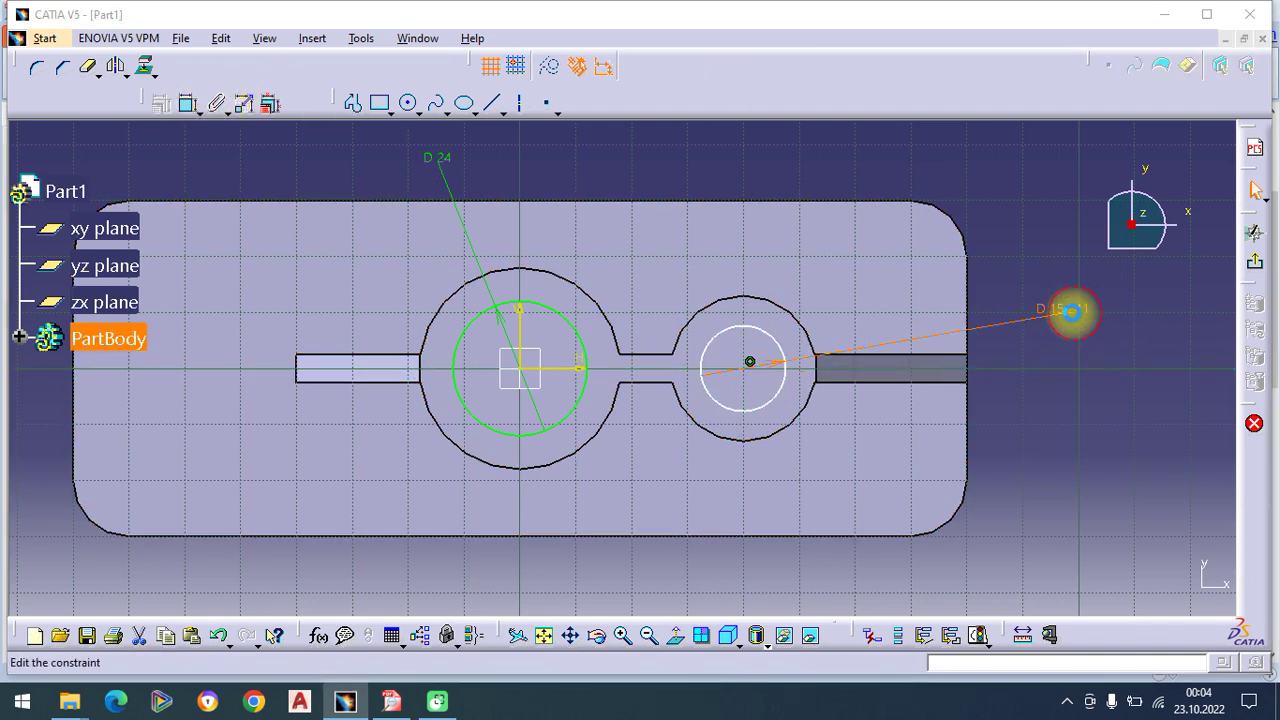
click(391, 701)
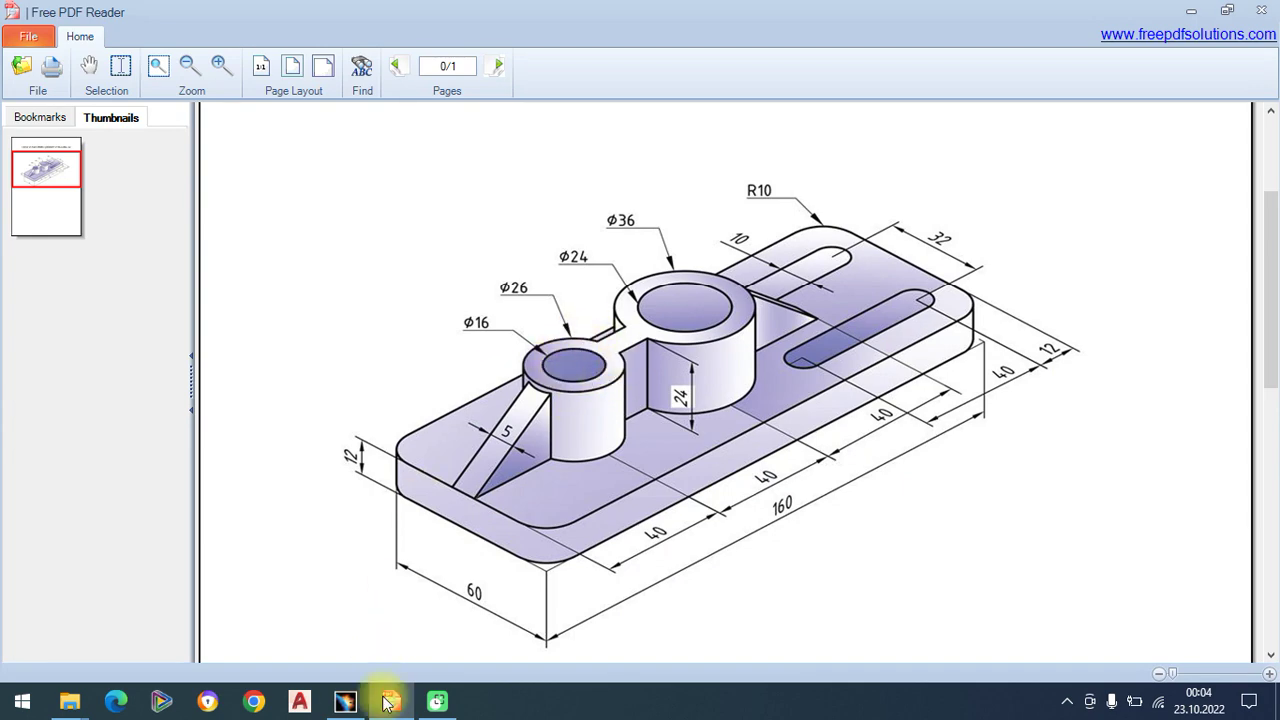
click(391, 701)
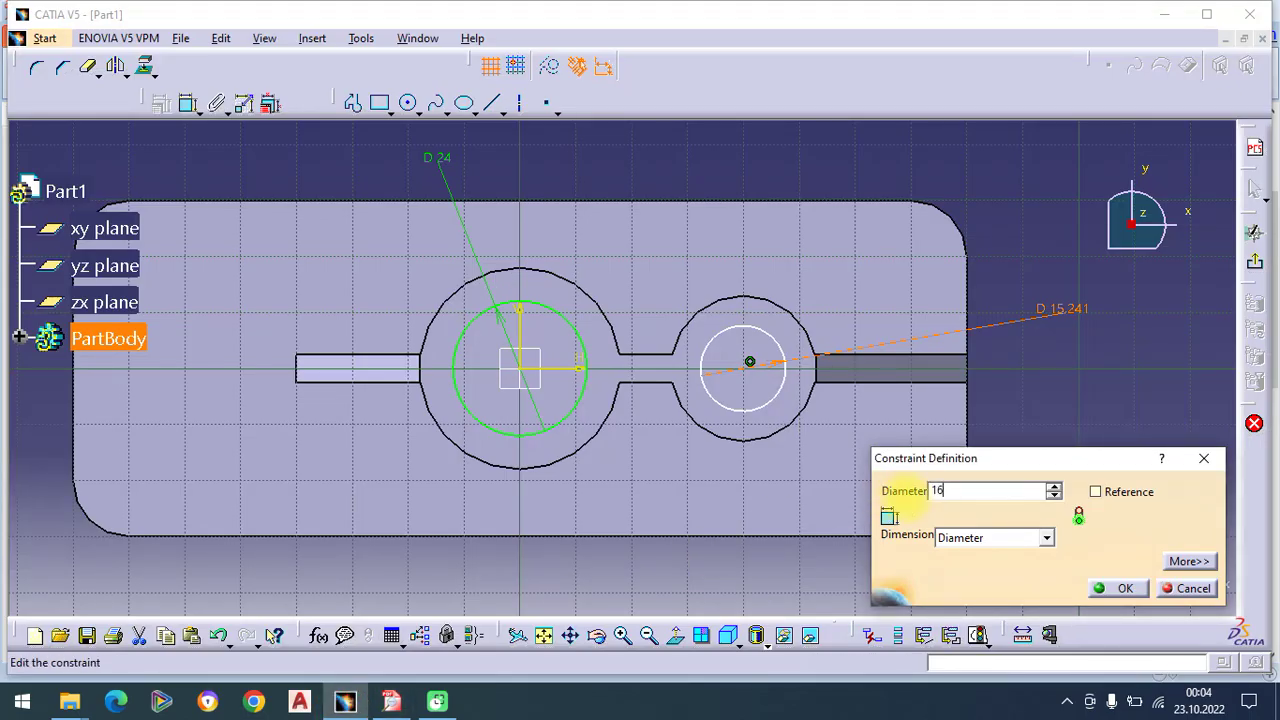
text(16)
key(Return)
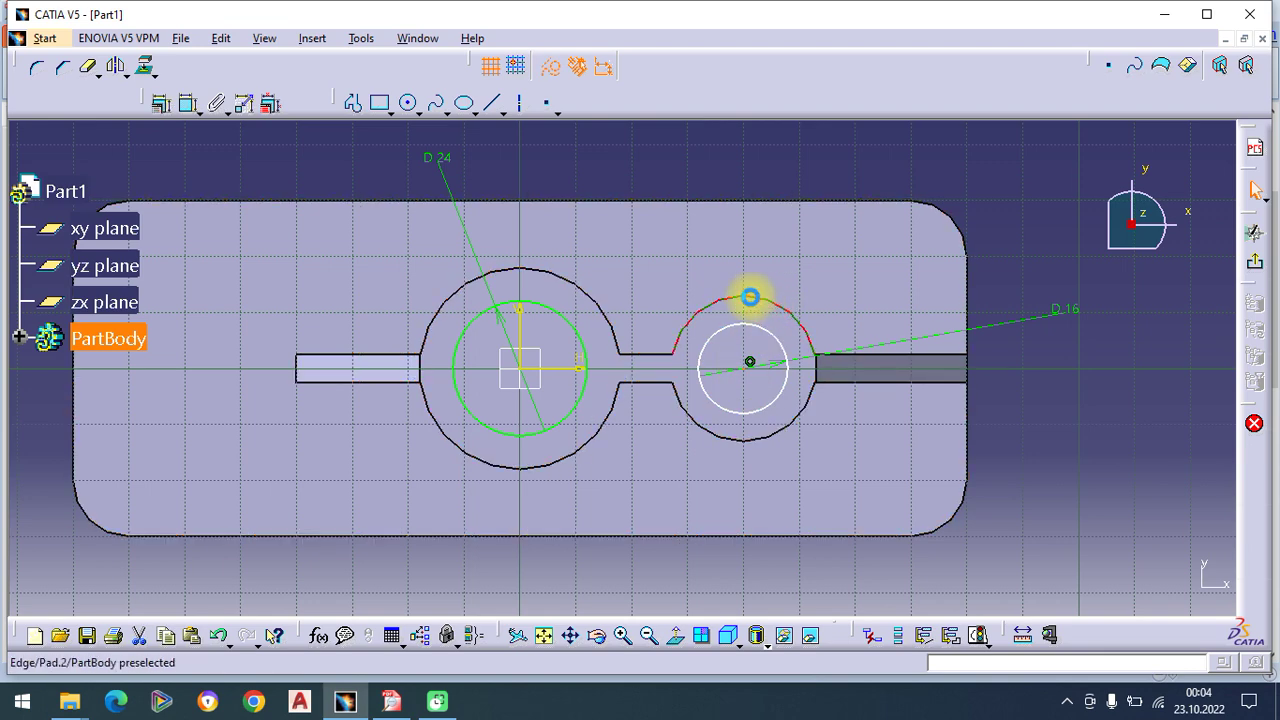
Step: Constrain the 16 mm circle concentric with the smaller boss's outer edge and exit the sketch
click(162, 103)
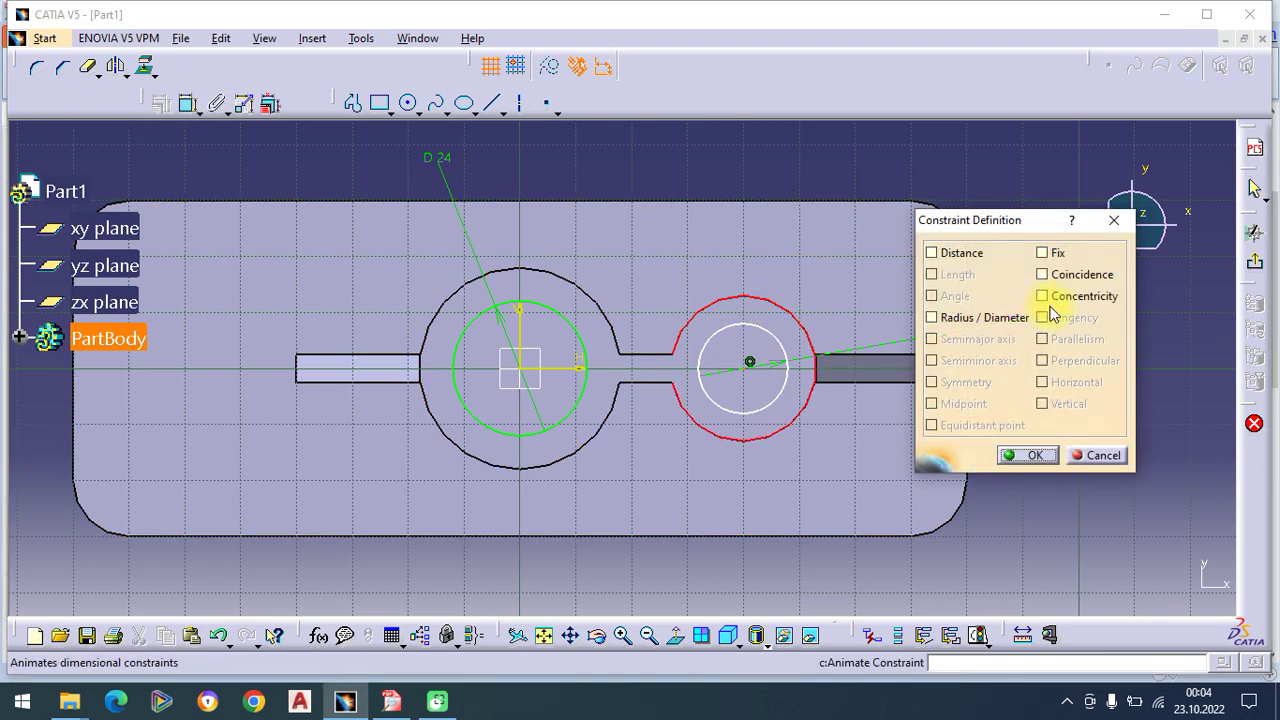
click(1027, 454)
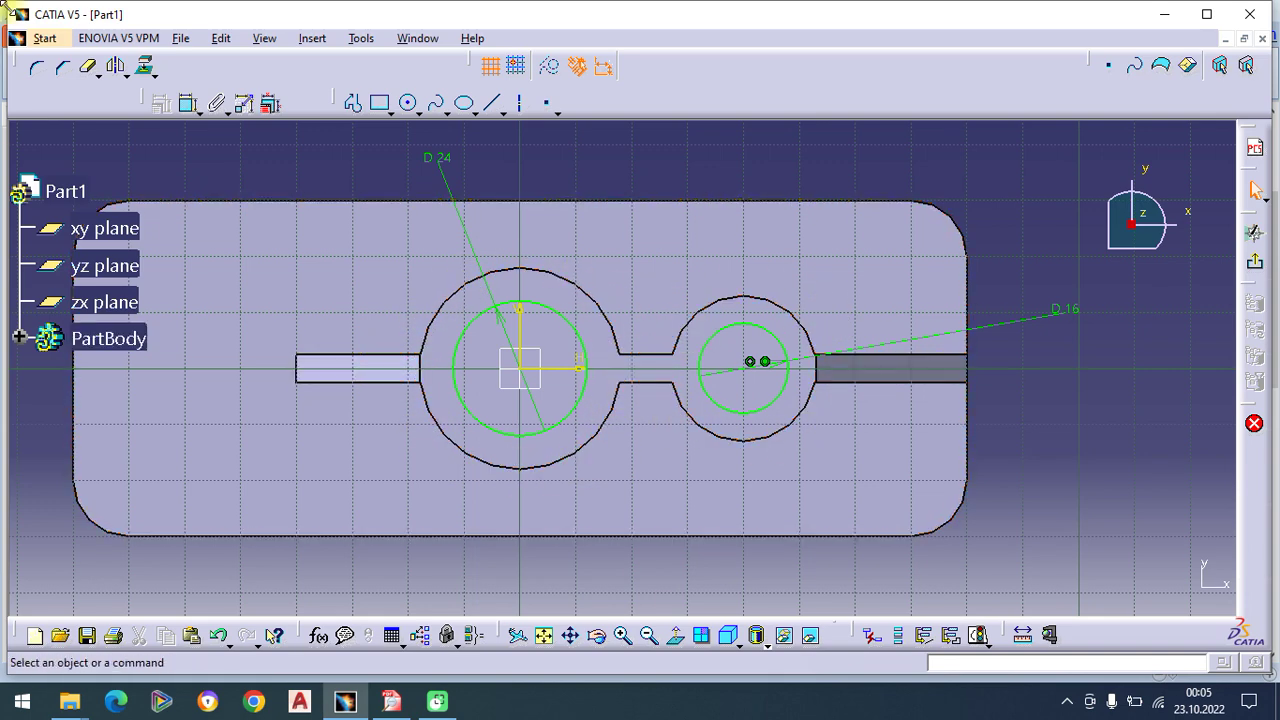
click(1256, 265)
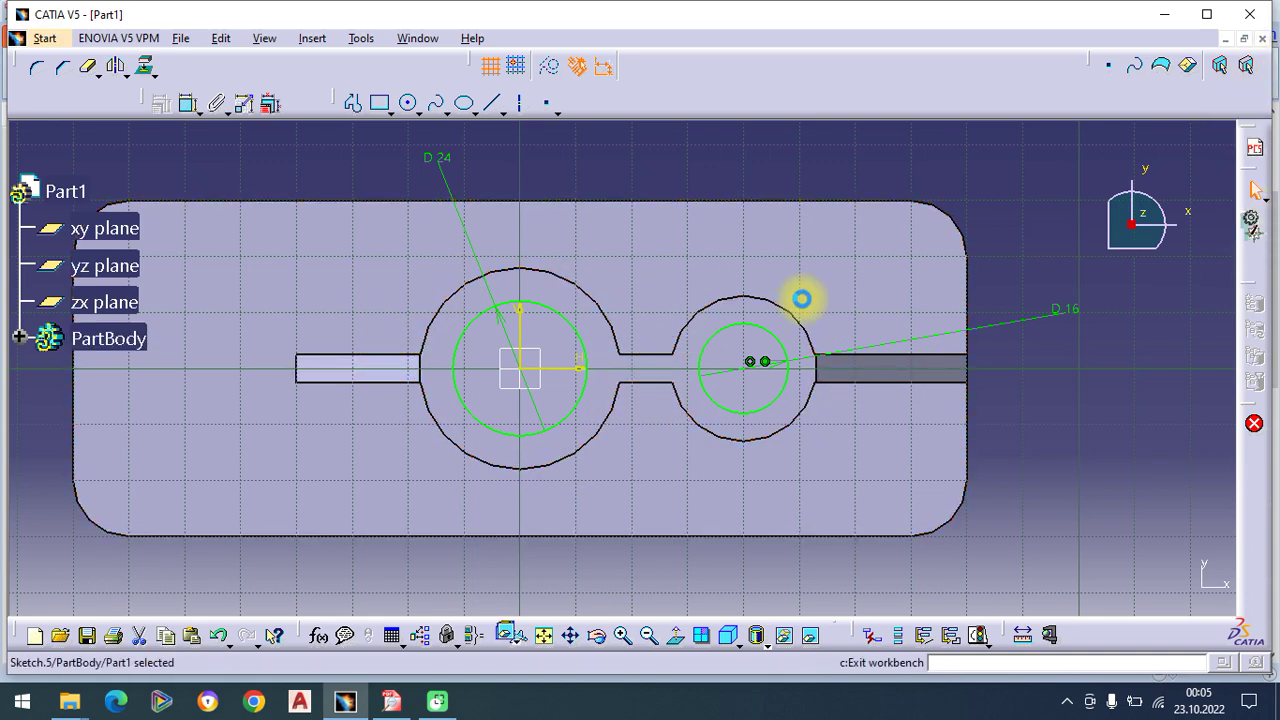
Step: Cut both circles through the part as a pocket with the limit type Up to next
mouse_move(729, 309)
middle_down()
mouse_move(751, 266)
mouse_move(742, 292)
mouse_move(829, 271)
middle_up()
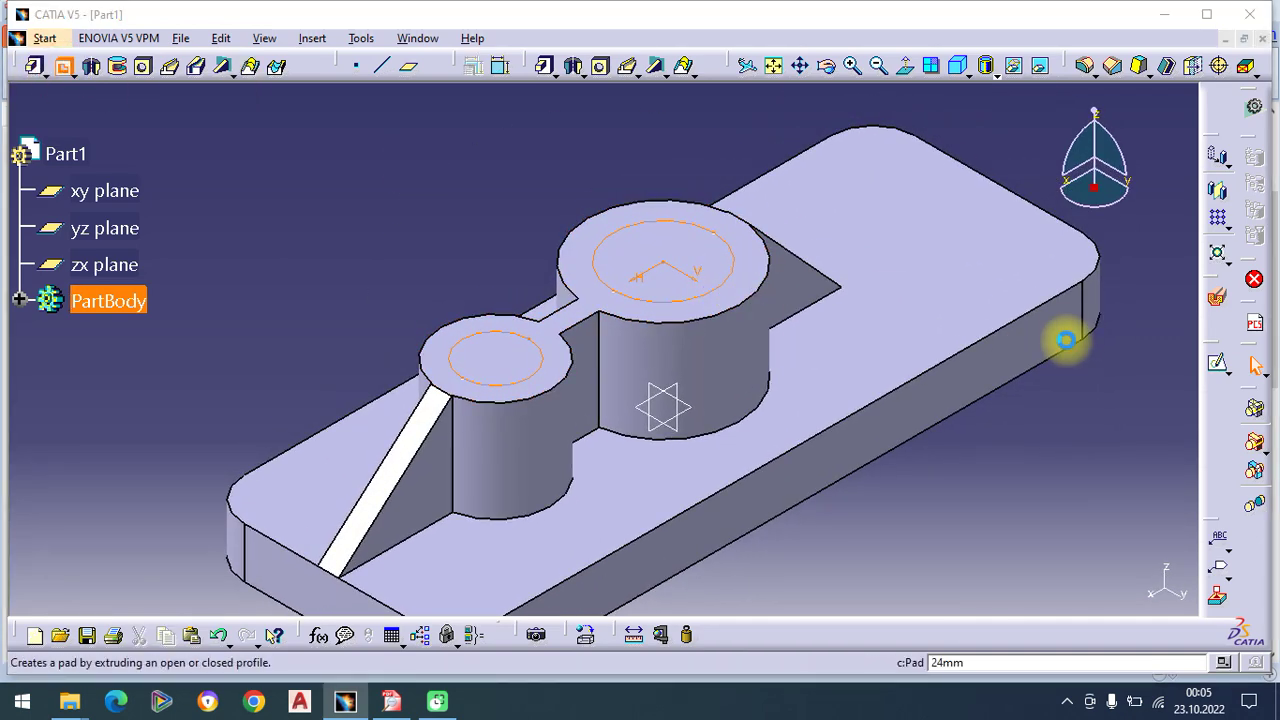
click(964, 322)
click(966, 354)
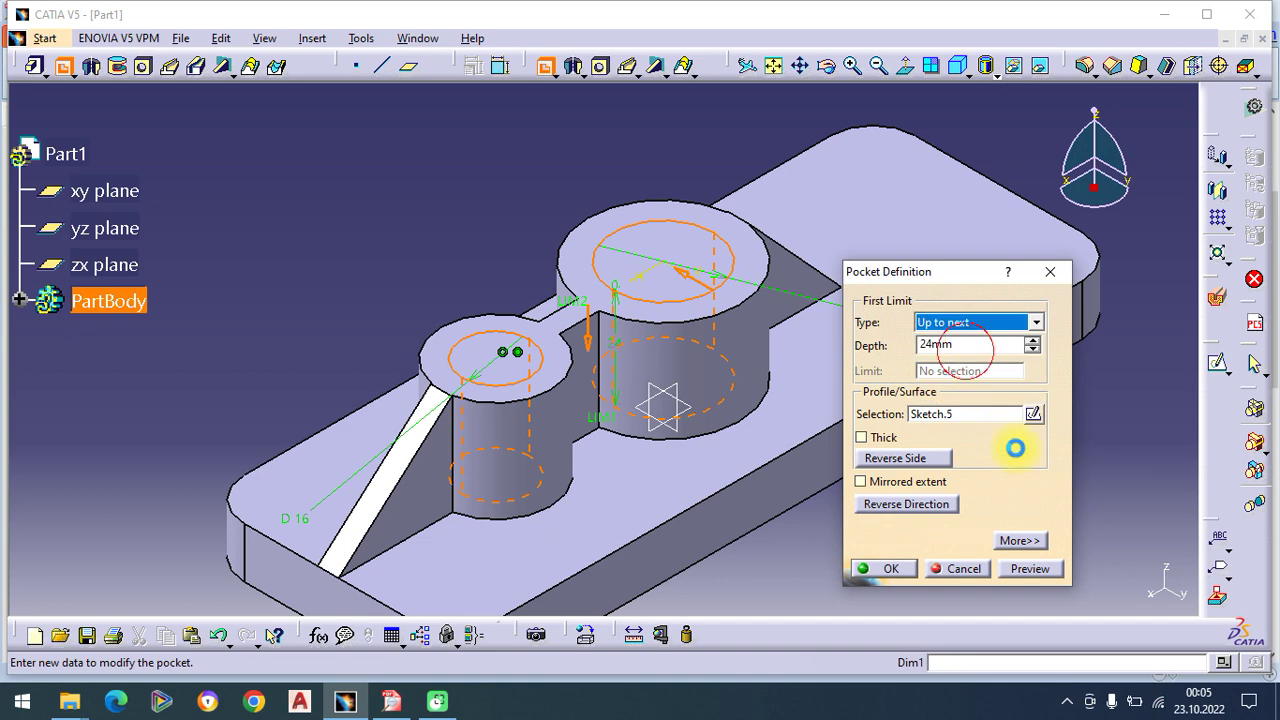
click(1029, 568)
click(884, 568)
Step: Open a new sketch on the base plate's top face and flip the normal view to look from the opposite side
middle_drag(908, 587, 909, 380)
click(914, 290)
click(1217, 363)
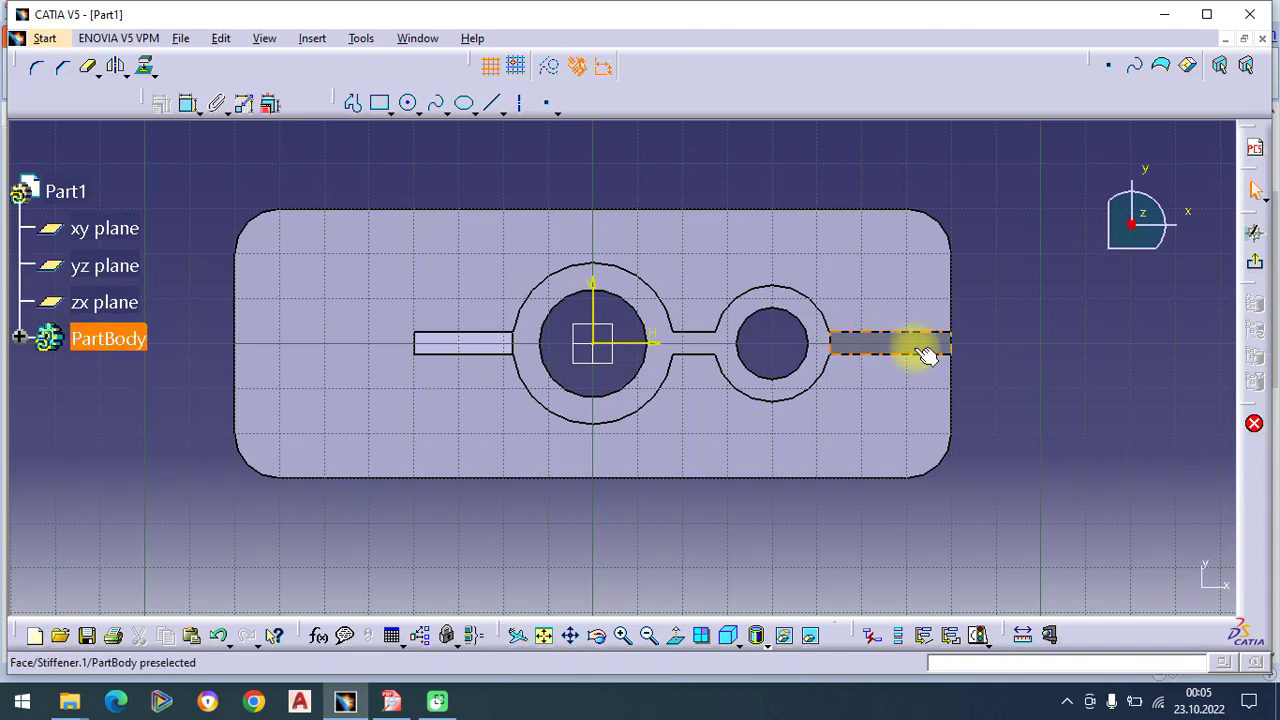
middle_drag(563, 325, 600, 337)
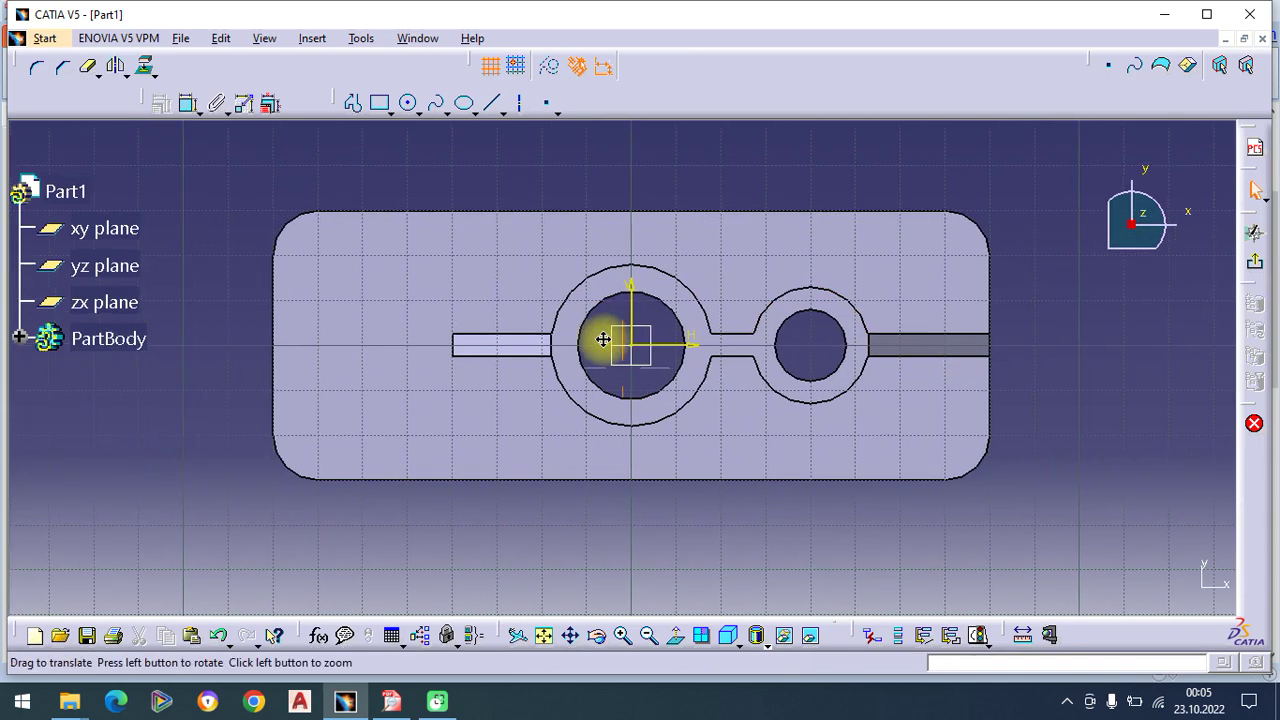
click(676, 638)
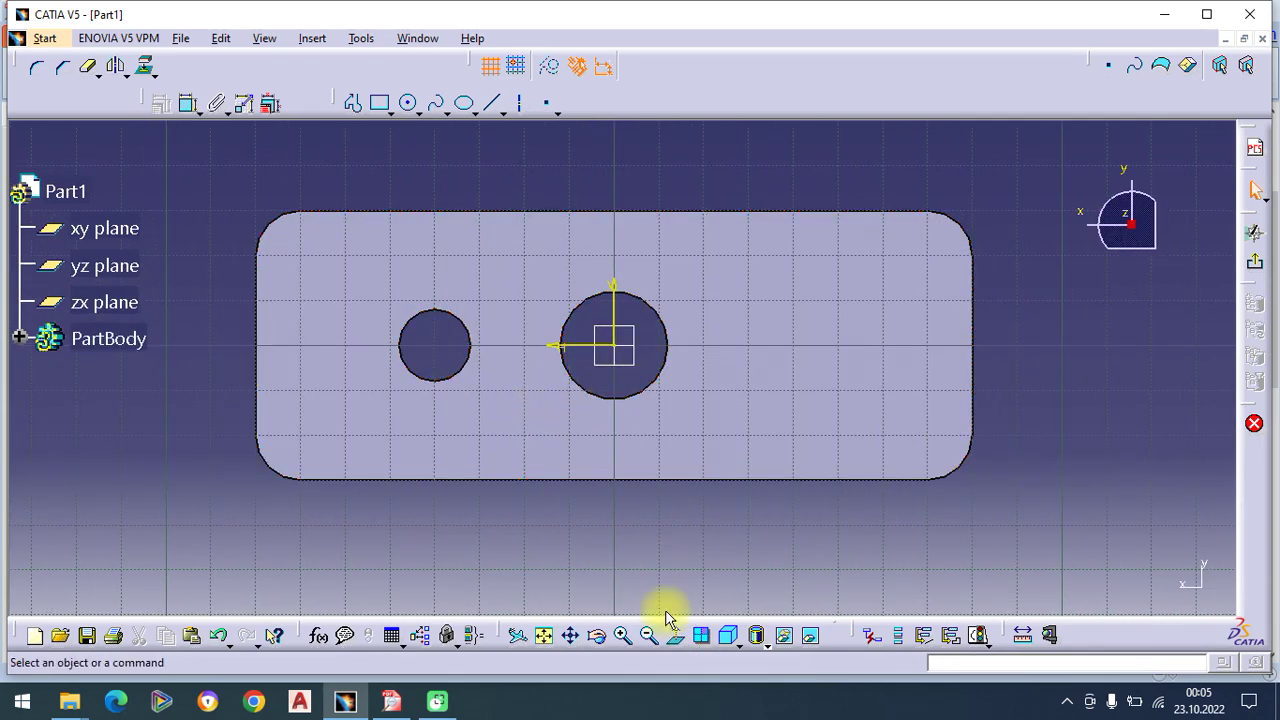
click(677, 636)
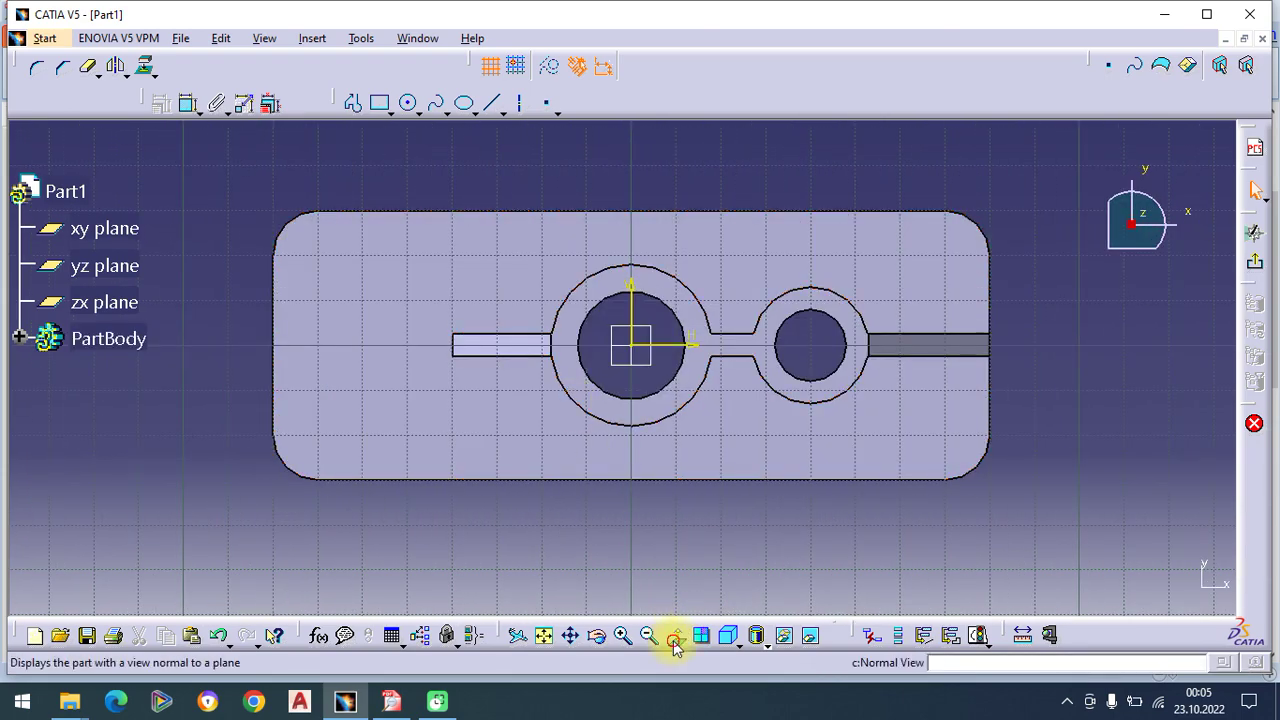
click(676, 637)
mouse_move(814, 406)
middle_down()
mouse_move(803, 366)
mouse_move(783, 380)
mouse_move(795, 357)
middle_up()
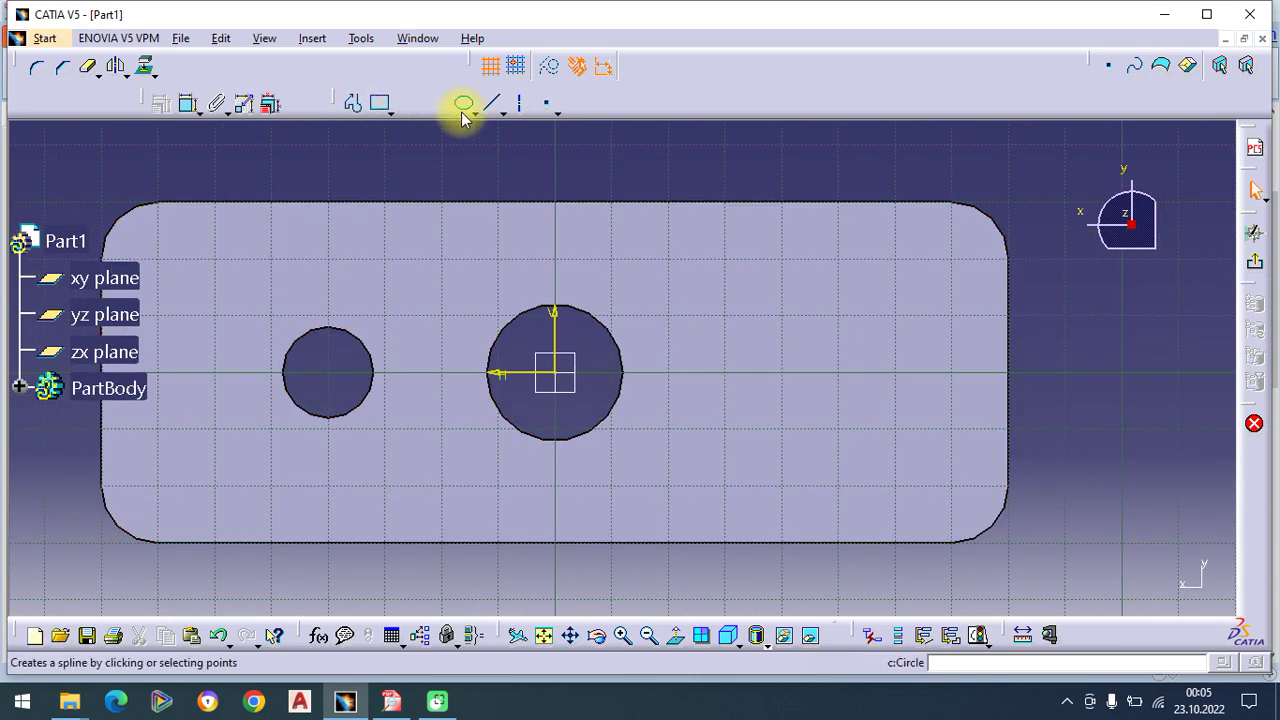